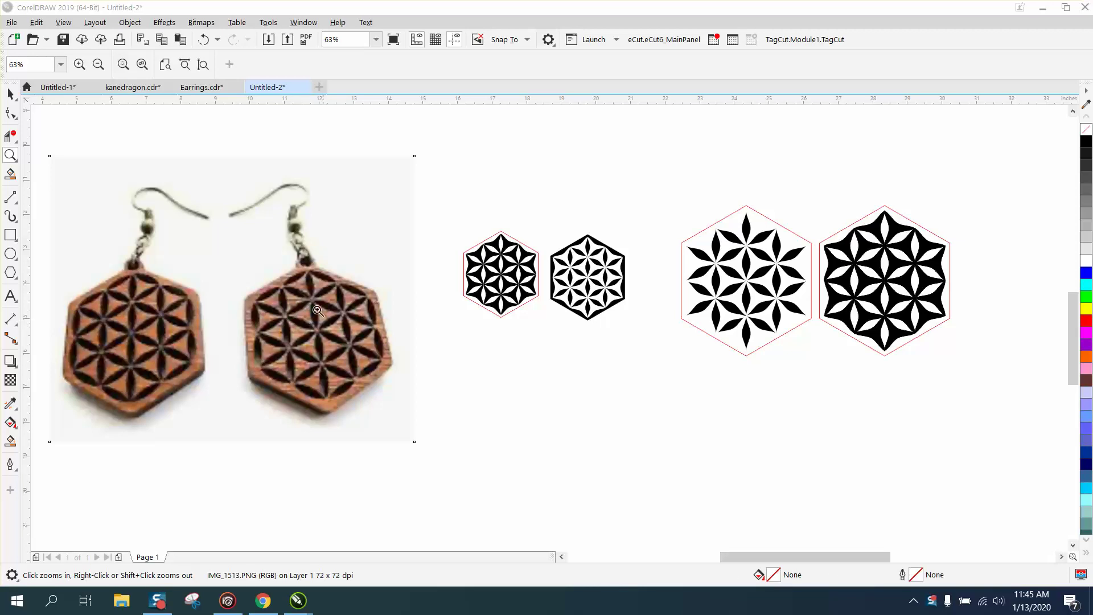
Zoom around the earring photo and hexagon designs, ending close on the two small hexagons
{"action": "left_click_drag", "start_coordinate": [244, 279], "coordinate": [439, 402]}
{"action": "right_click", "coordinate": [335, 345]}
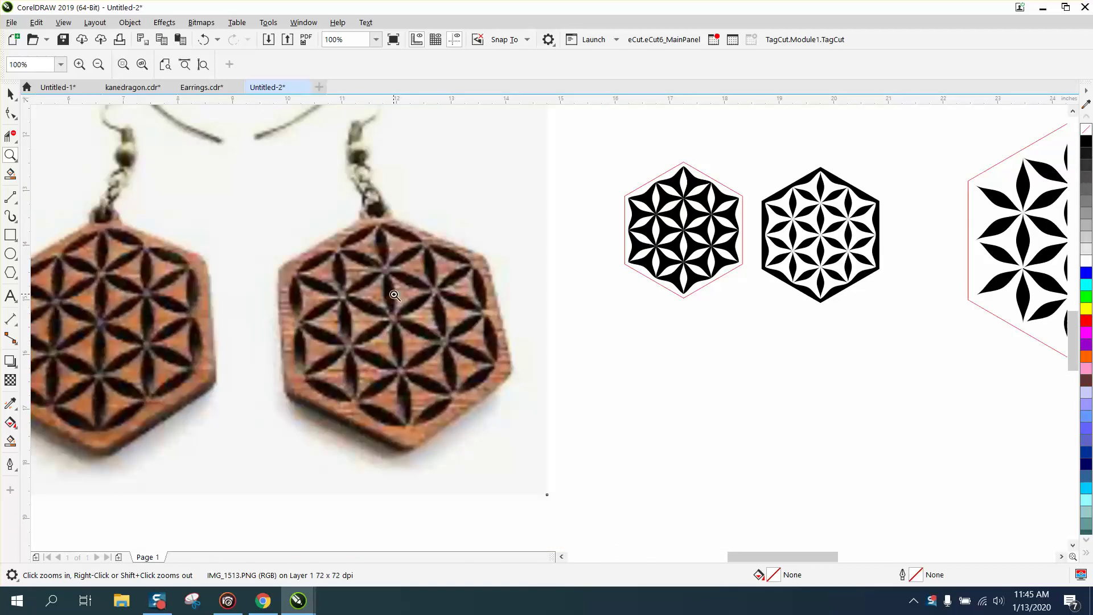
{"action": "right_click", "coordinate": [345, 314]}
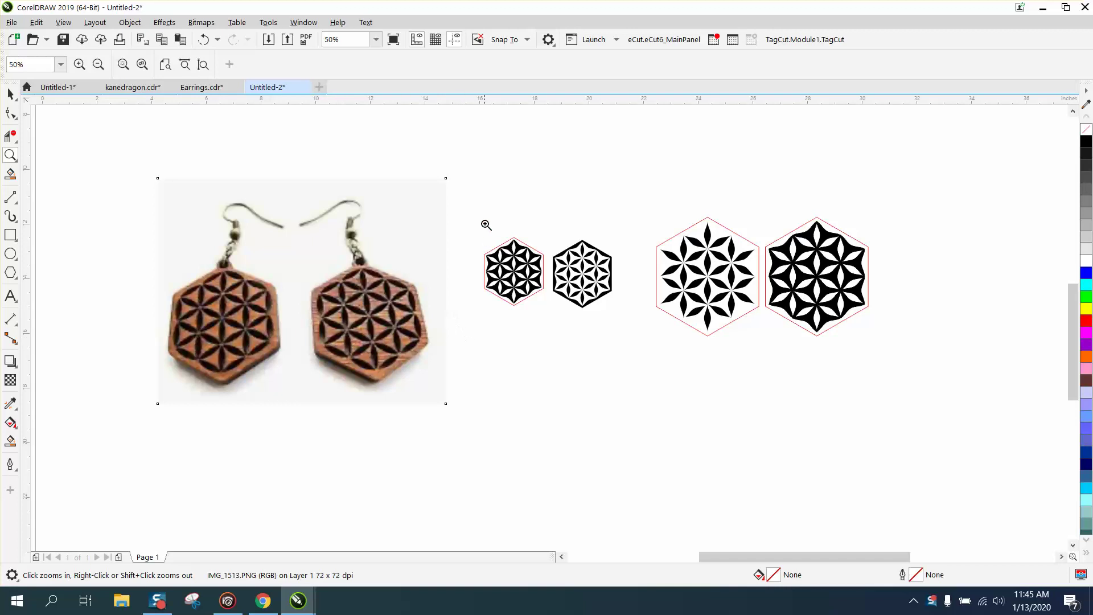
{"action": "left_click_drag", "start_coordinate": [482, 211], "coordinate": [1011, 357]}
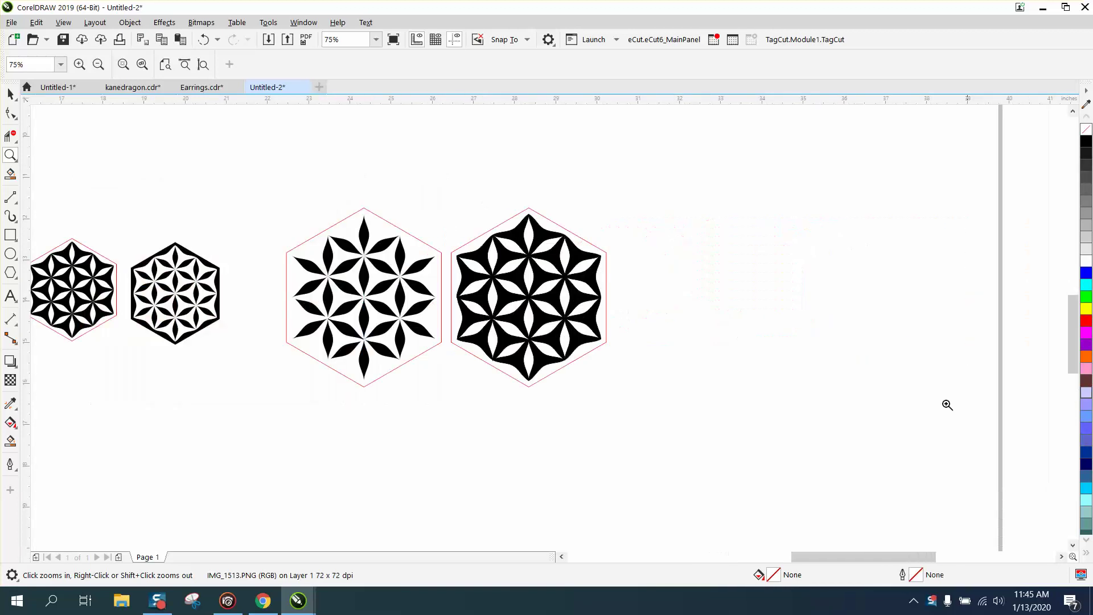
{"action": "right_click", "coordinate": [354, 373]}
{"action": "right_click", "coordinate": [325, 375]}
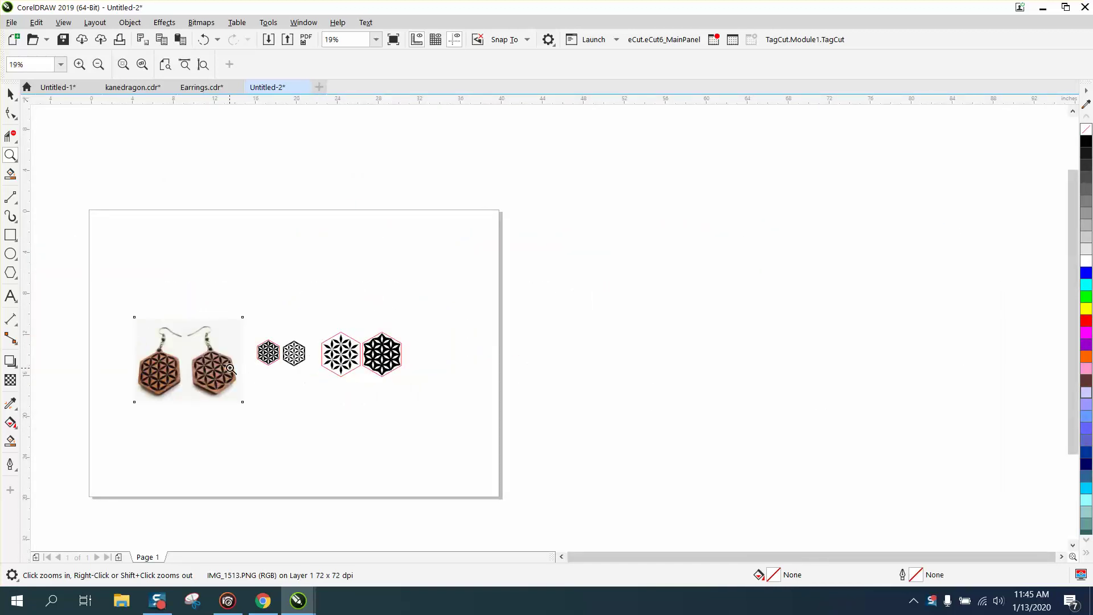
{"action": "left_click_drag", "start_coordinate": [243, 335], "coordinate": [343, 384]}
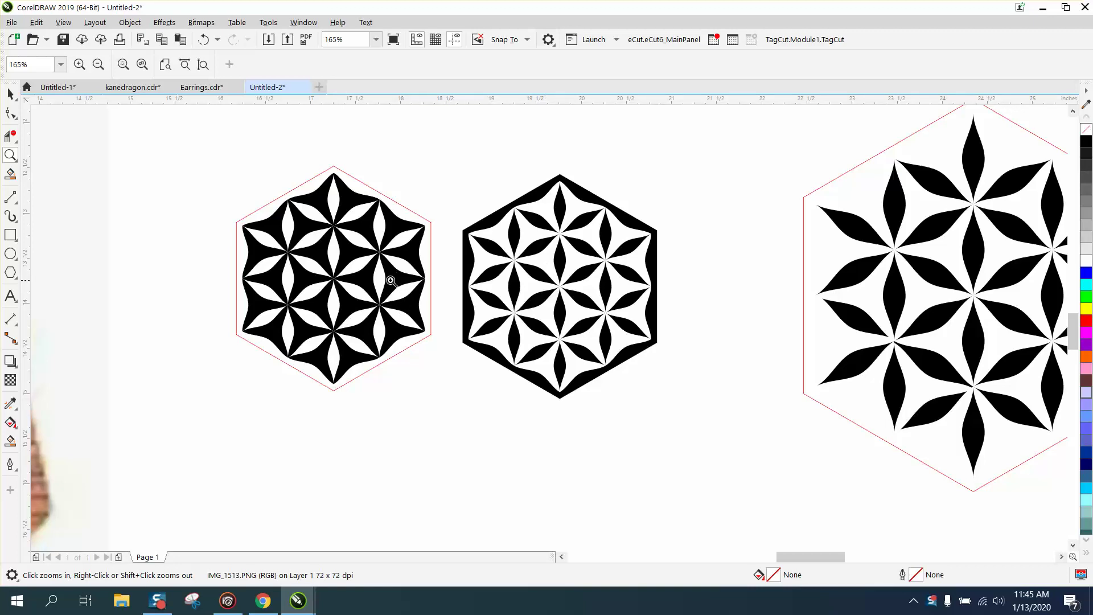
{"action": "scroll", "coordinate": [389, 278], "scroll_direction": "down", "scroll_amount": 3}
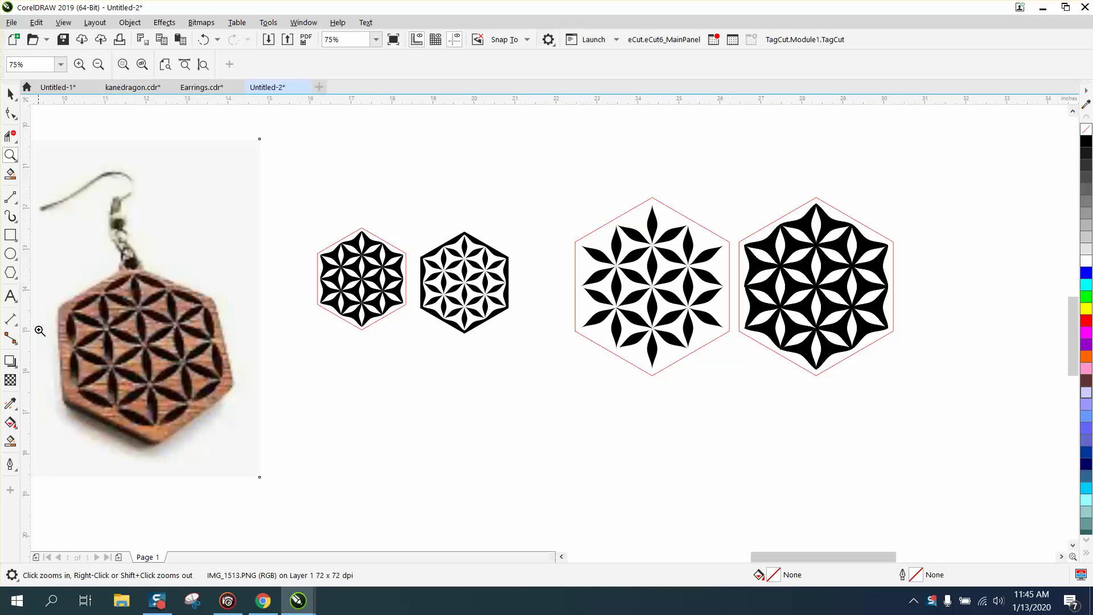
Draw a three-sided polygon triangle below the small hexagons
{"action": "left_click", "coordinate": [16, 277]}
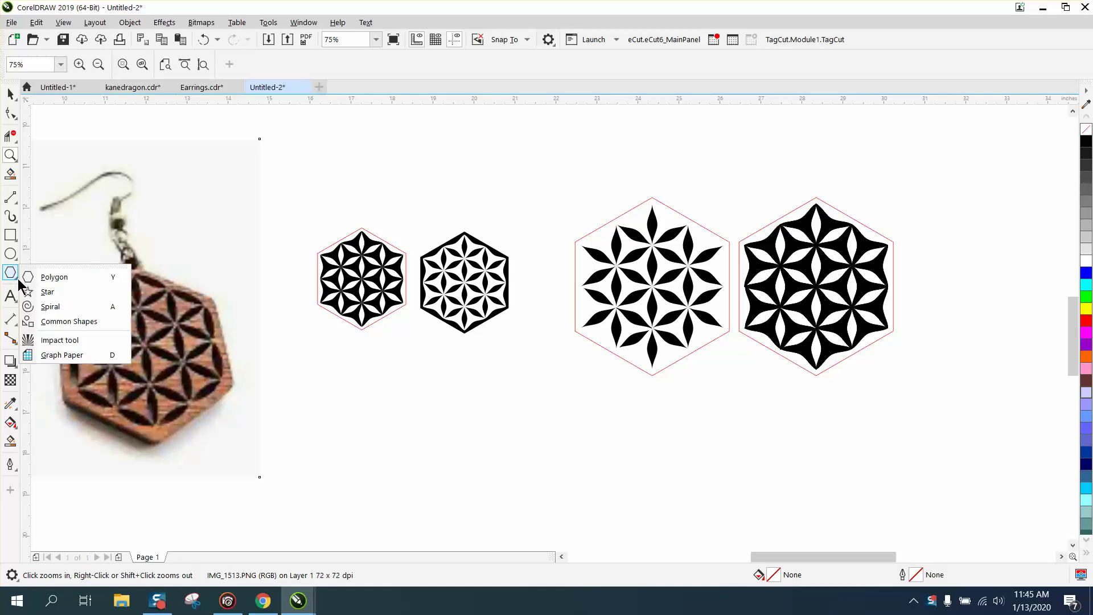
{"action": "left_click", "coordinate": [35, 278]}
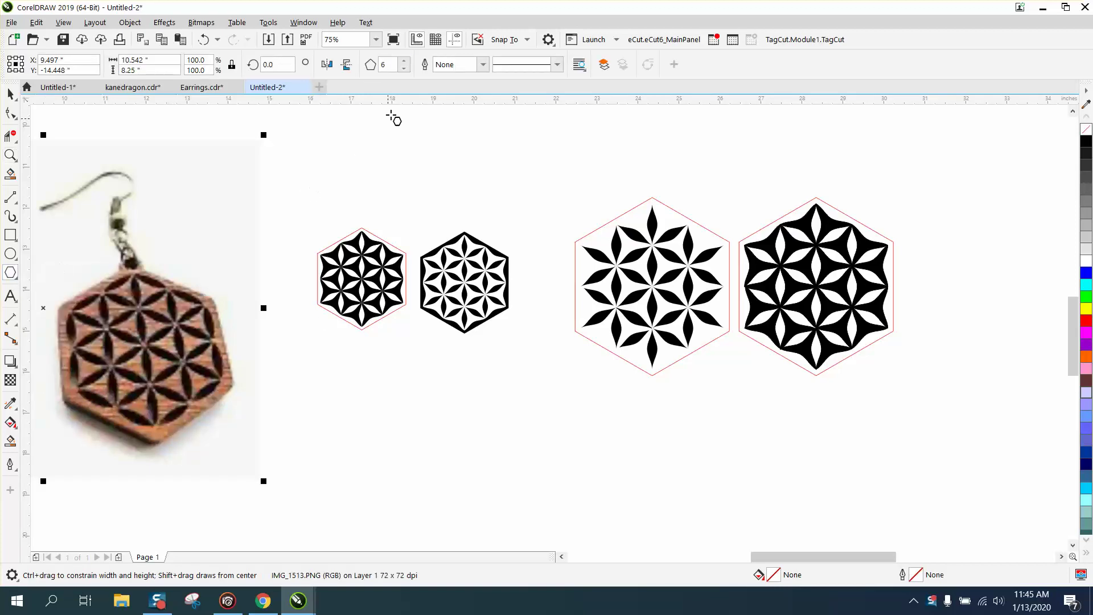
{"action": "left_click", "coordinate": [405, 68]}
{"action": "left_click", "coordinate": [511, 370]}
{"action": "left_click_drag", "start_coordinate": [511, 370], "coordinate": [418, 443]}
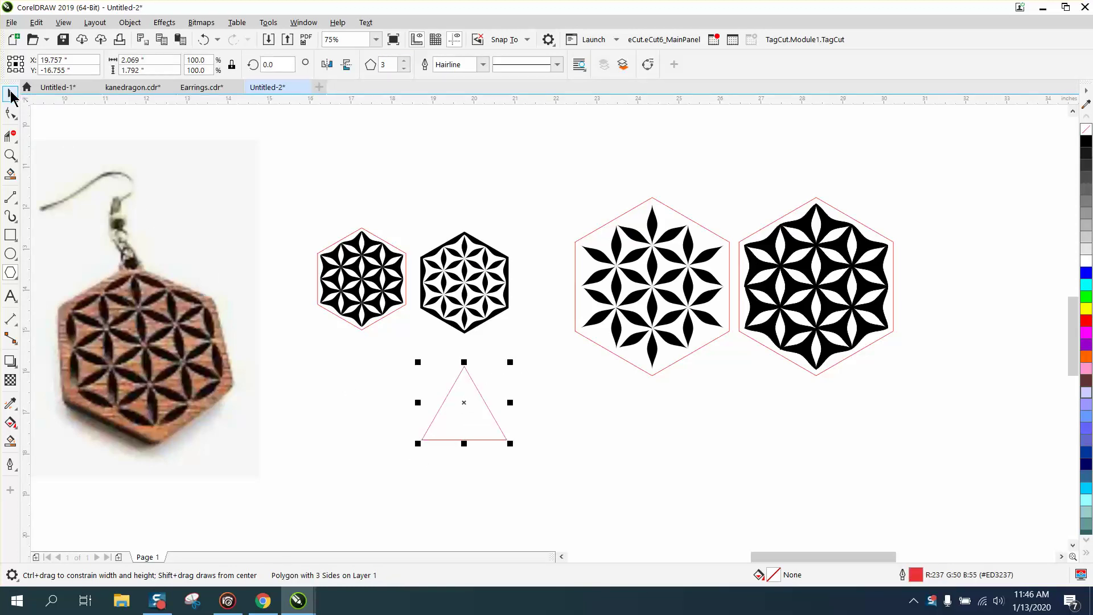
Convert the triangle to curves and turn all its straight segments into curve segments
{"action": "left_click", "coordinate": [11, 94]}
{"action": "left_click", "coordinate": [132, 23]}
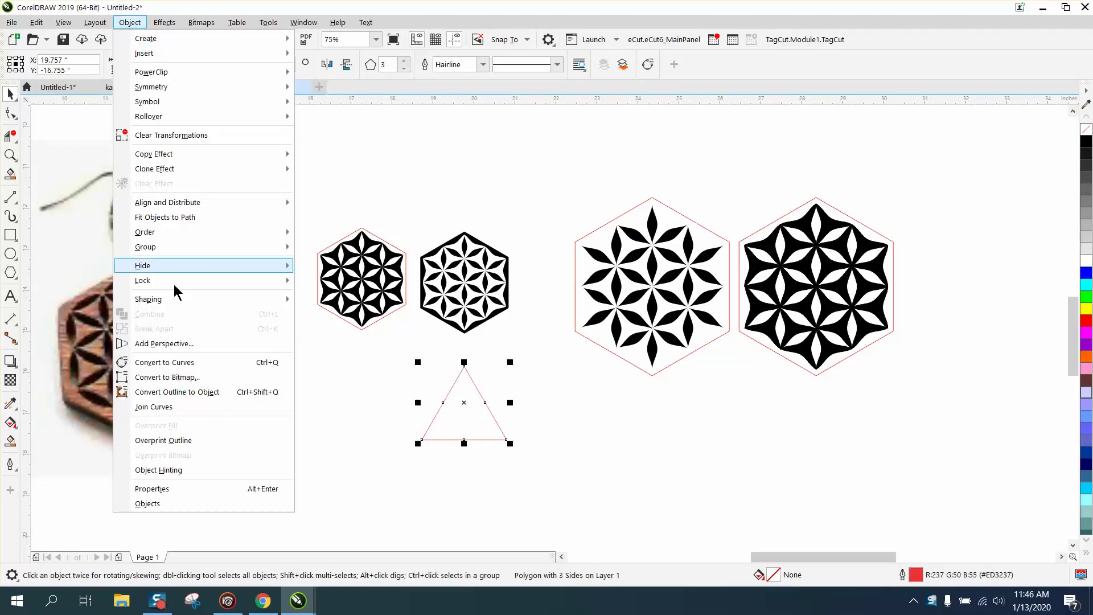
{"action": "left_click", "coordinate": [182, 363]}
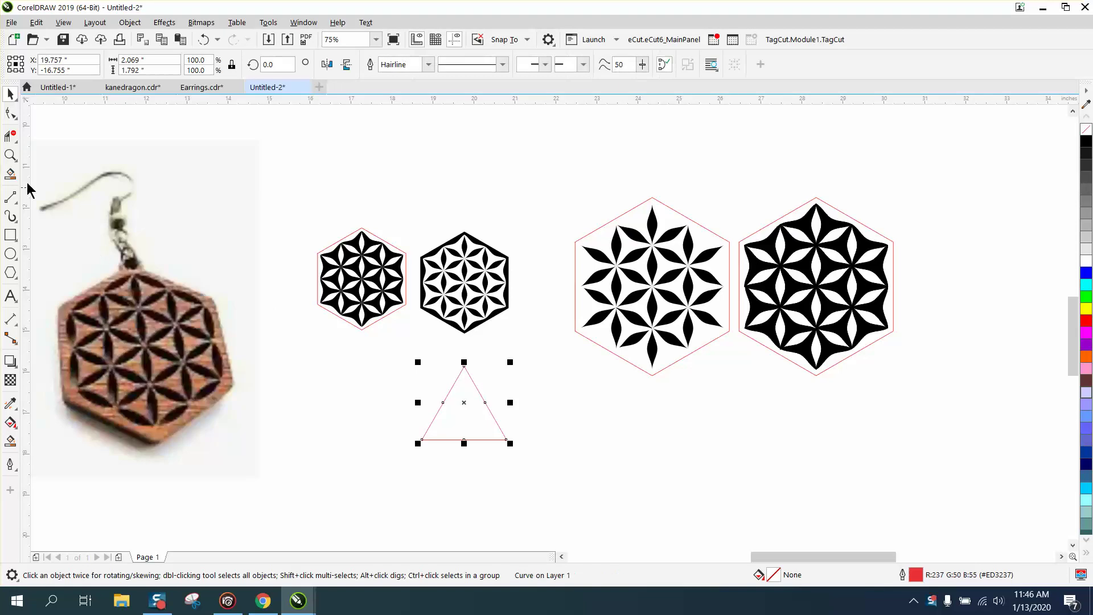
{"action": "left_click", "coordinate": [11, 113]}
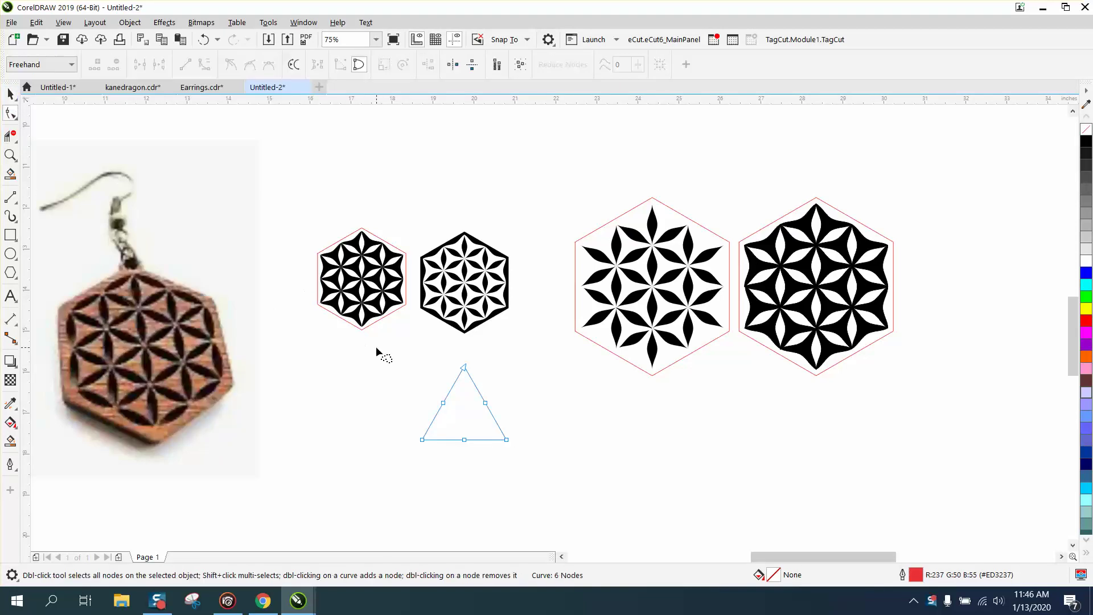
{"action": "mouse_move", "coordinate": [378, 354]}
{"action": "left_mouse_down"}
{"action": "mouse_move", "coordinate": [566, 500]}
{"action": "mouse_move", "coordinate": [388, 380]}
{"action": "mouse_move", "coordinate": [418, 489]}
{"action": "mouse_move", "coordinate": [527, 378]}
{"action": "mouse_move", "coordinate": [411, 320]}
{"action": "left_mouse_up"}
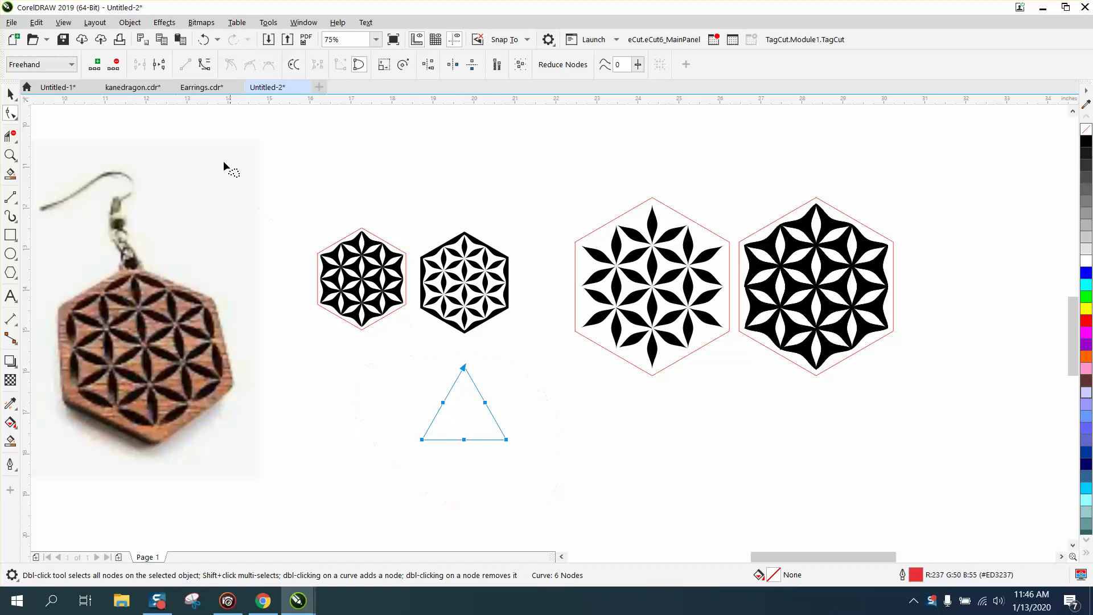
{"action": "left_click", "coordinate": [206, 67]}
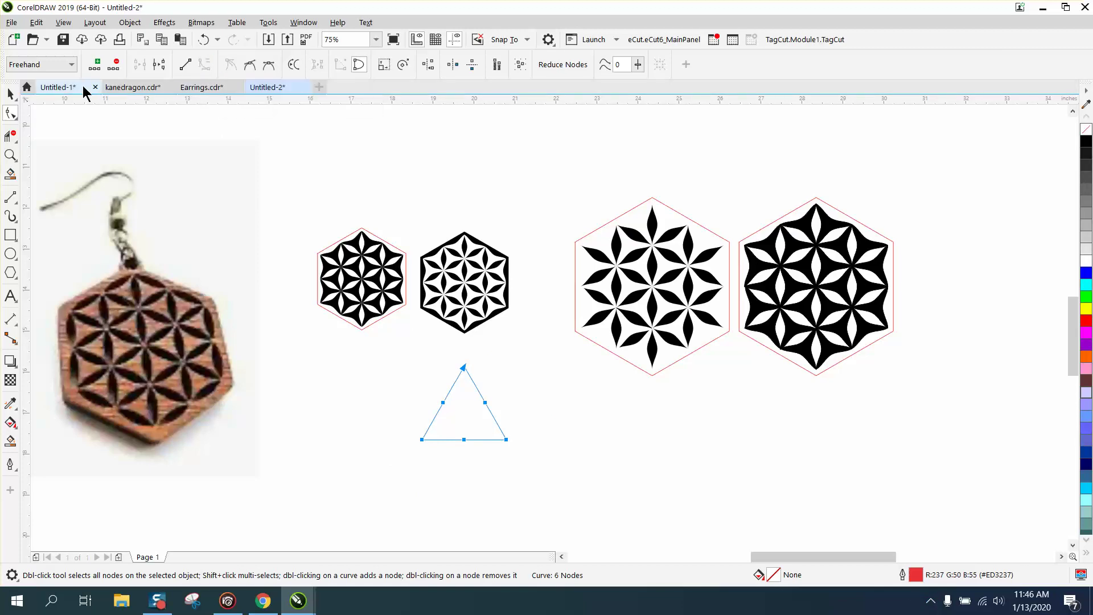
{"action": "left_click", "coordinate": [11, 93]}
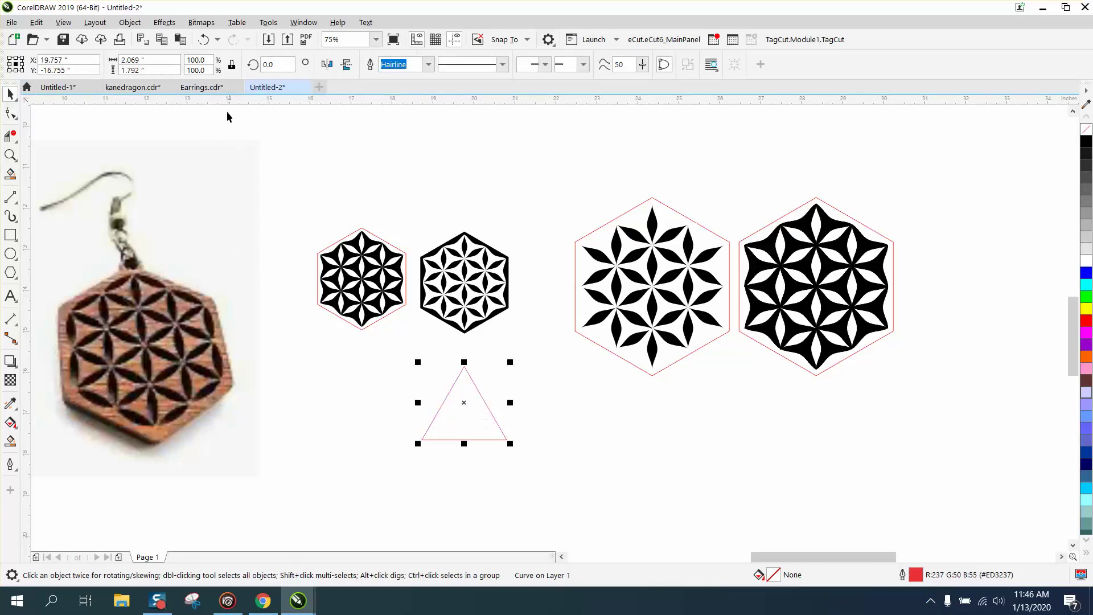
Try a 0.125 nudge on the triangle's bottom-middle node, then undo the bend
{"action": "left_click", "coordinate": [410, 138]}
{"action": "type", "text": ".125"}
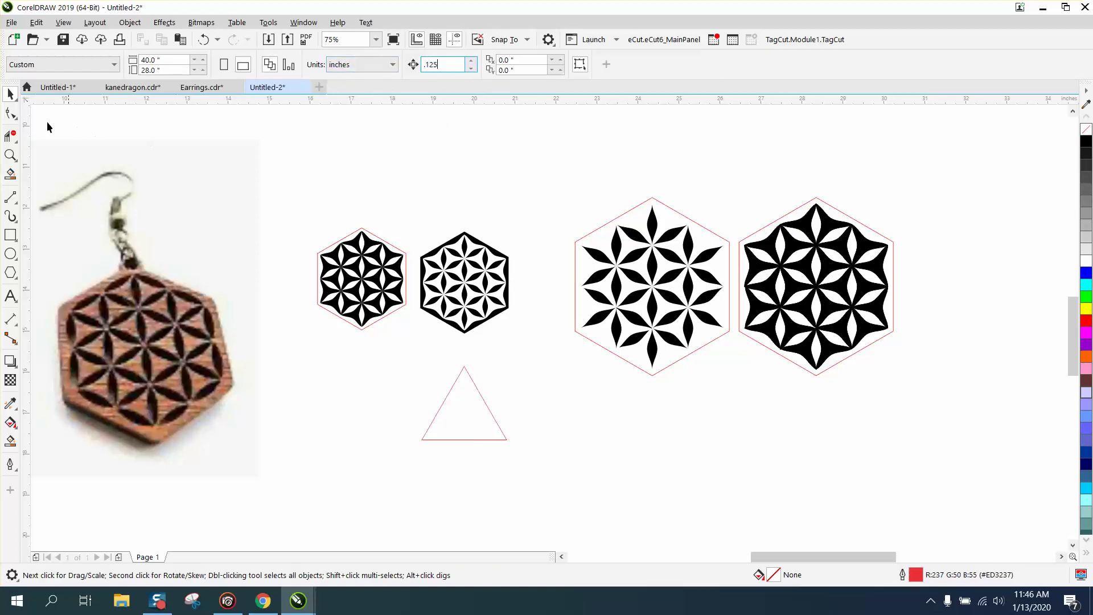
{"action": "left_click", "coordinate": [17, 116]}
{"action": "left_click", "coordinate": [464, 440]}
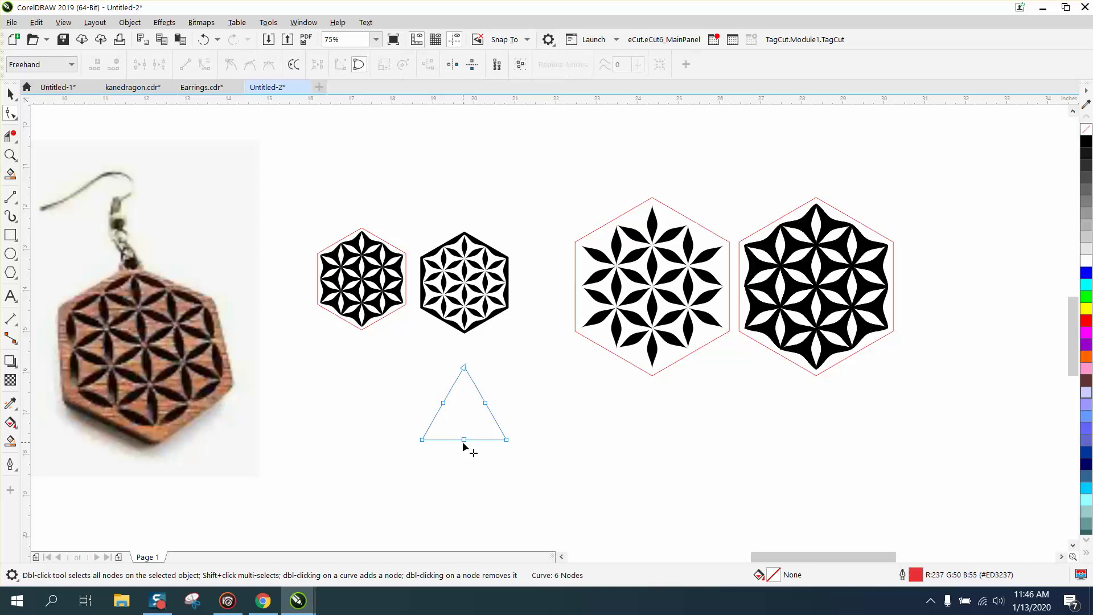
{"action": "left_click", "coordinate": [464, 440]}
{"action": "key", "text": "Up"}
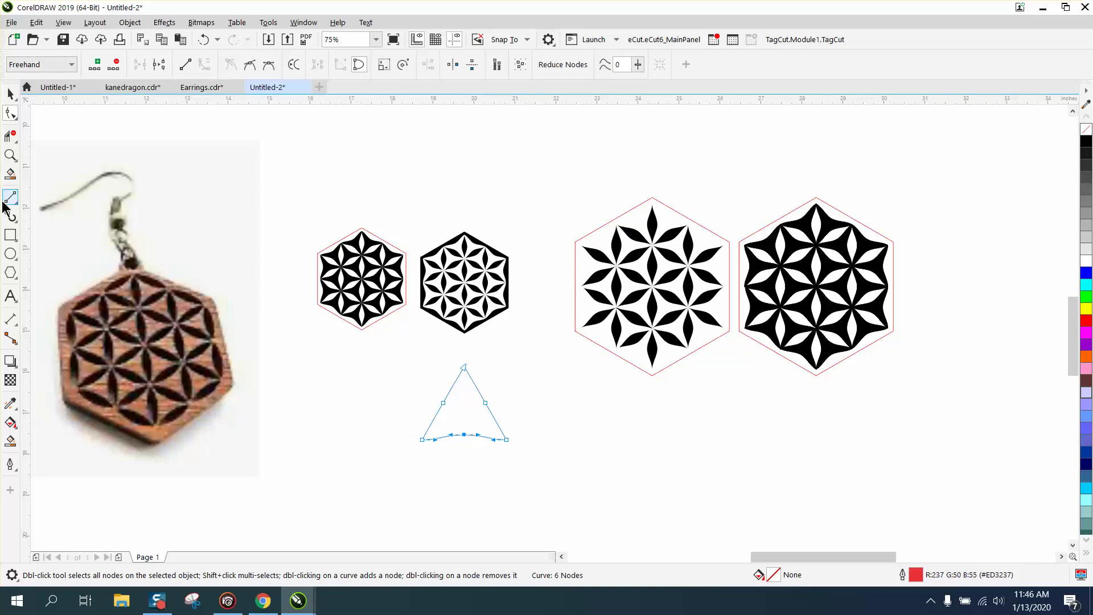
{"action": "left_click", "coordinate": [10, 155]}
{"action": "left_click", "coordinate": [536, 468]}
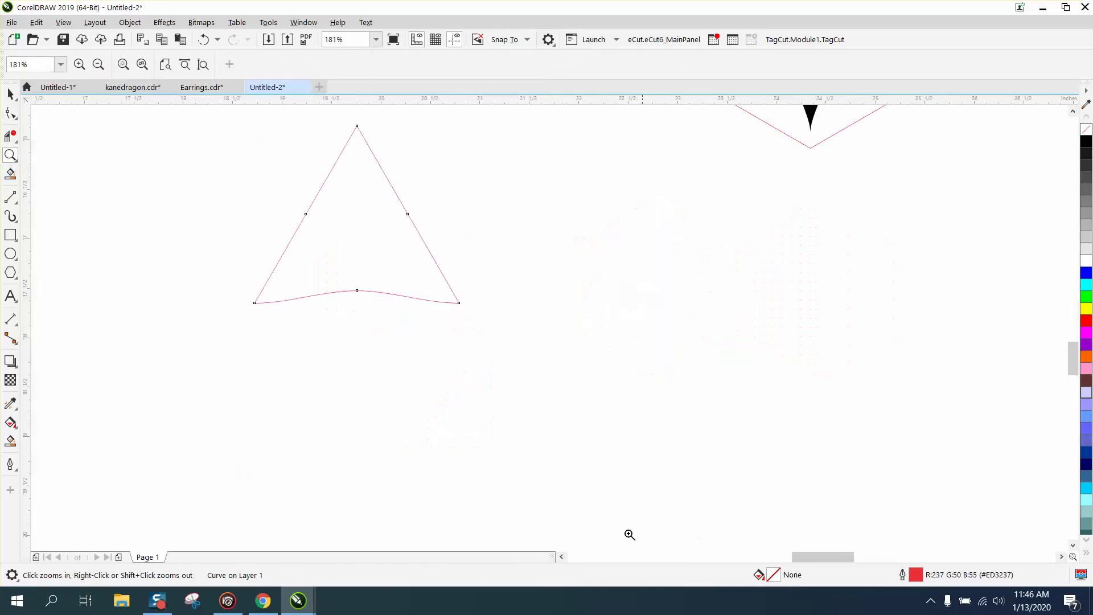
{"action": "left_click", "coordinate": [204, 39]}
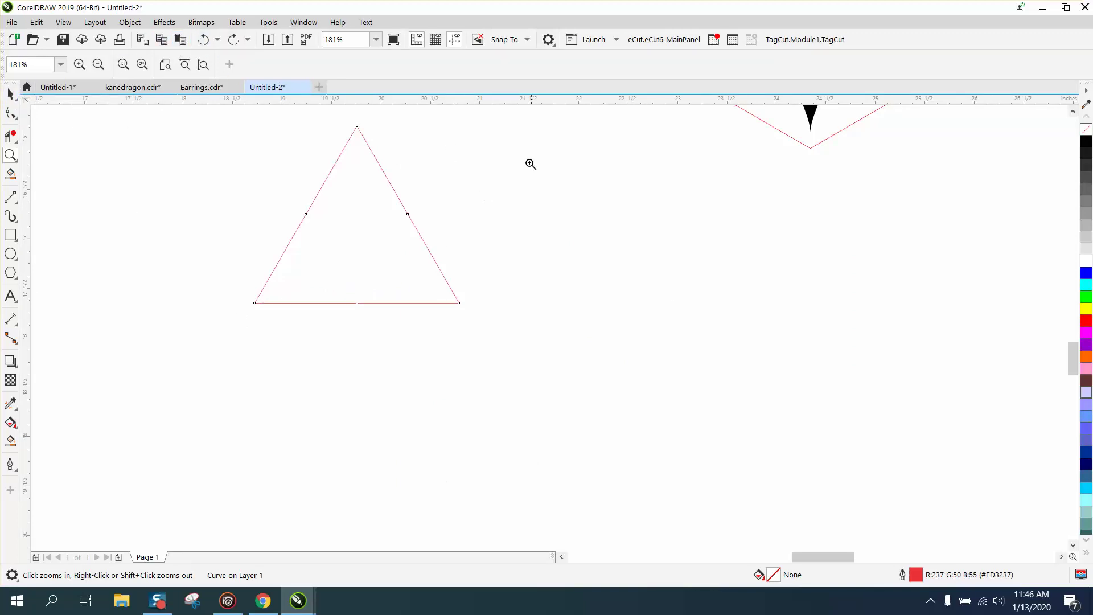
{"action": "left_click", "coordinate": [10, 94]}
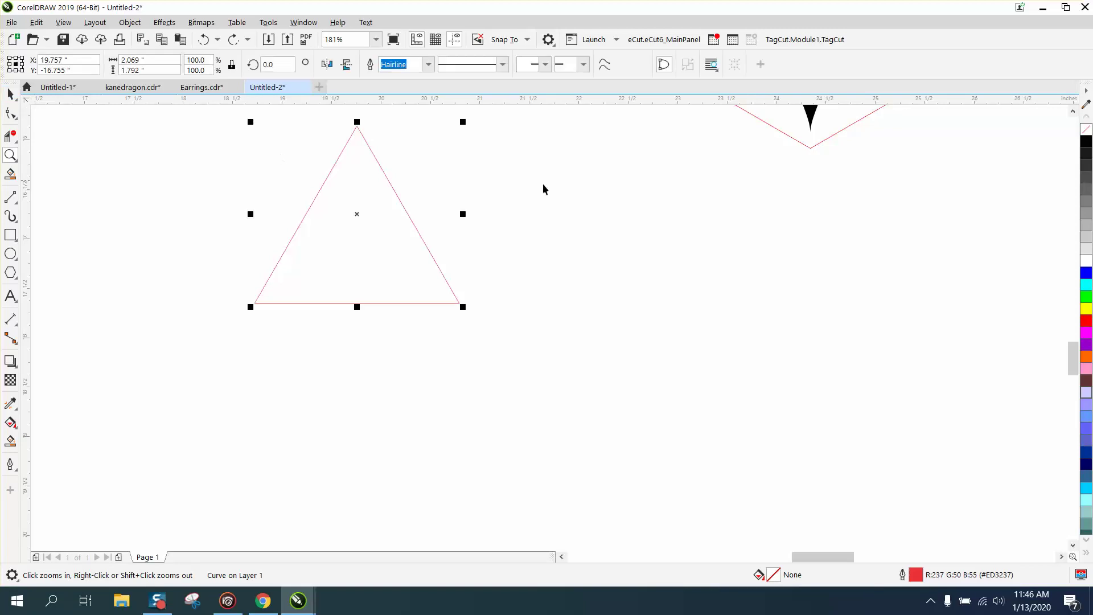
Set the nudge distance to 0.25 and nudge the bottom-middle node upward once
{"action": "left_click", "coordinate": [538, 131]}
{"action": "left_click", "coordinate": [447, 64]}
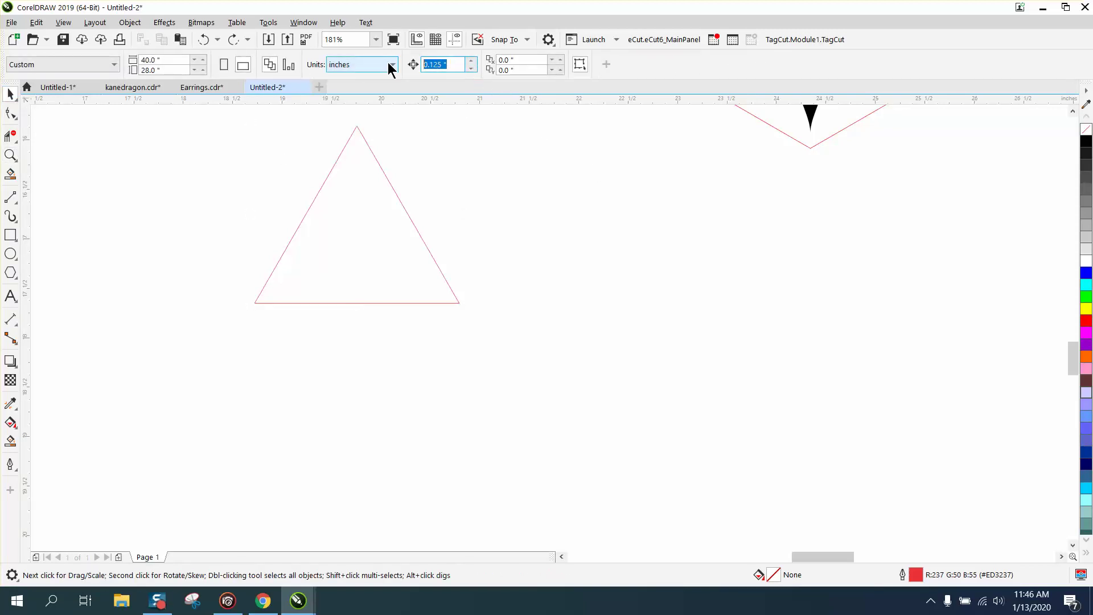
{"action": "type", "text": ".25"}
{"action": "left_click", "coordinate": [10, 113]}
{"action": "left_click", "coordinate": [344, 303]}
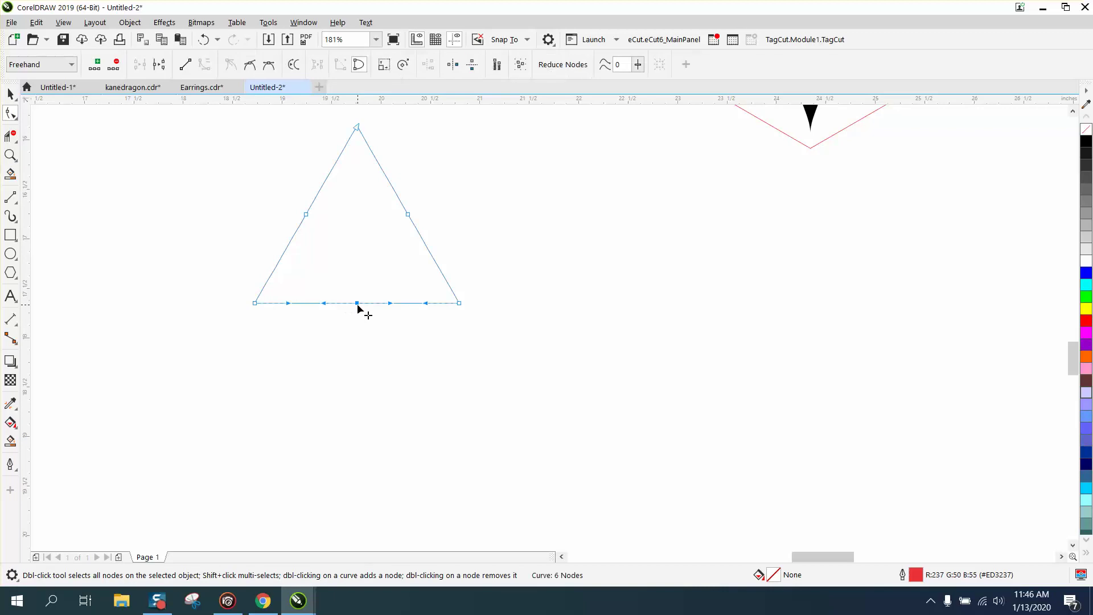
{"action": "key", "text": "Up"}
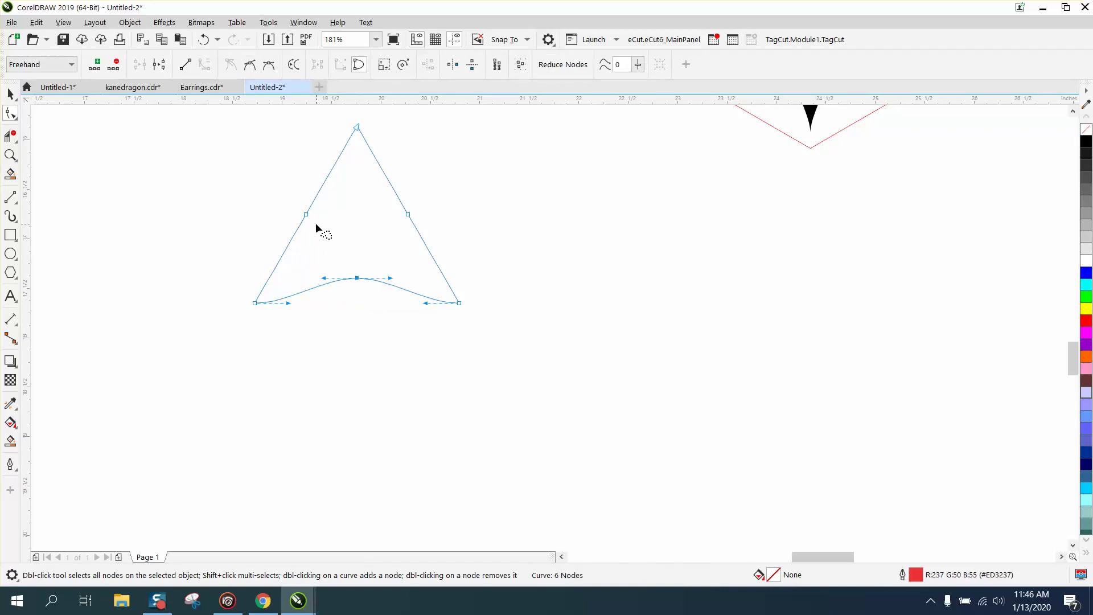
{"action": "left_click", "coordinate": [10, 95]}
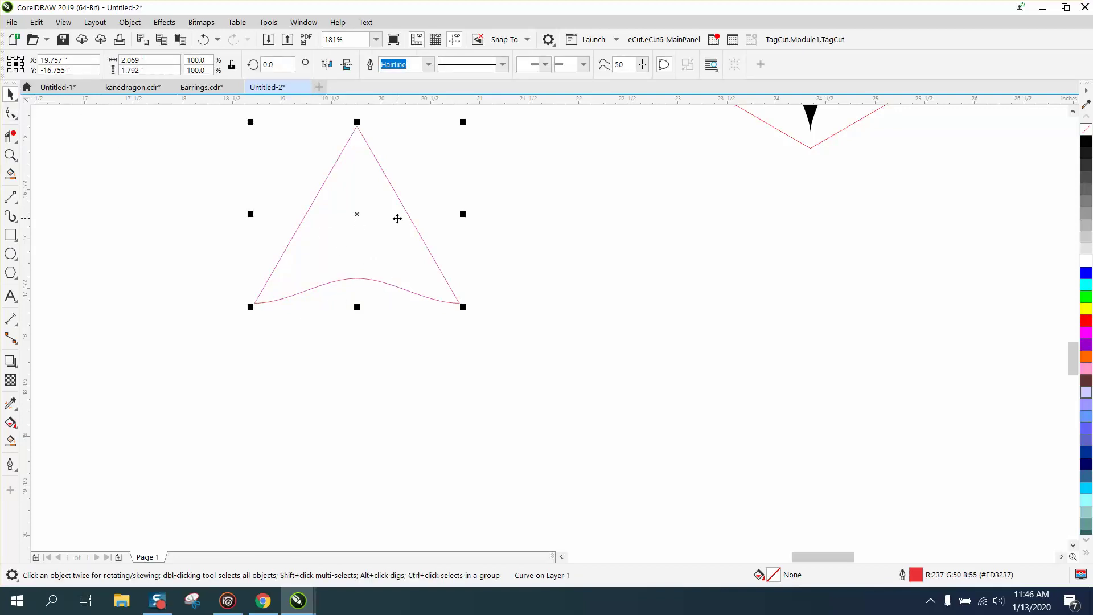
{"action": "left_click", "coordinate": [255, 64]}
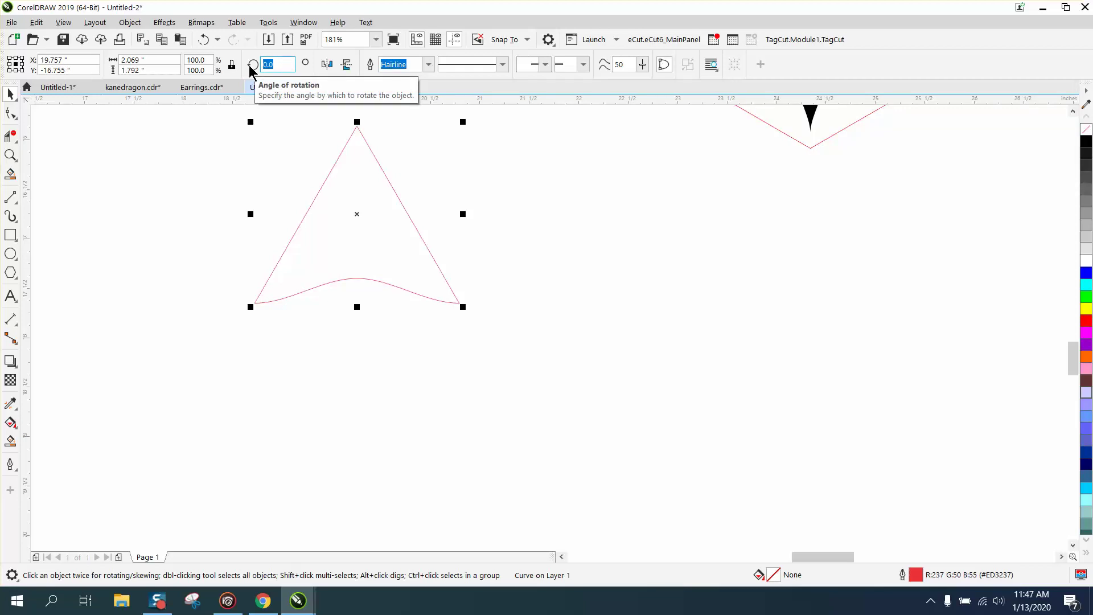
Rotate the curve 120° and nudge its bottom-middle node up to arch that edge
{"action": "type", "text": "120"}
{"action": "key", "text": "Return"}
{"action": "key", "text": "F10"}
{"action": "left_click", "coordinate": [382, 260]}
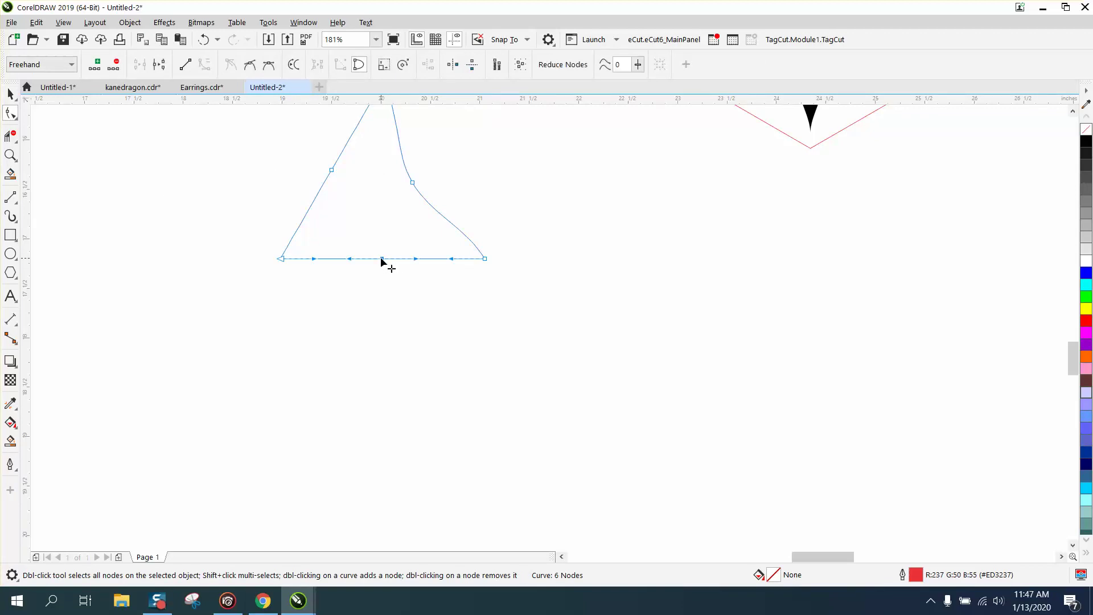
{"action": "key", "text": "Up"}
{"action": "key", "text": "Up"}
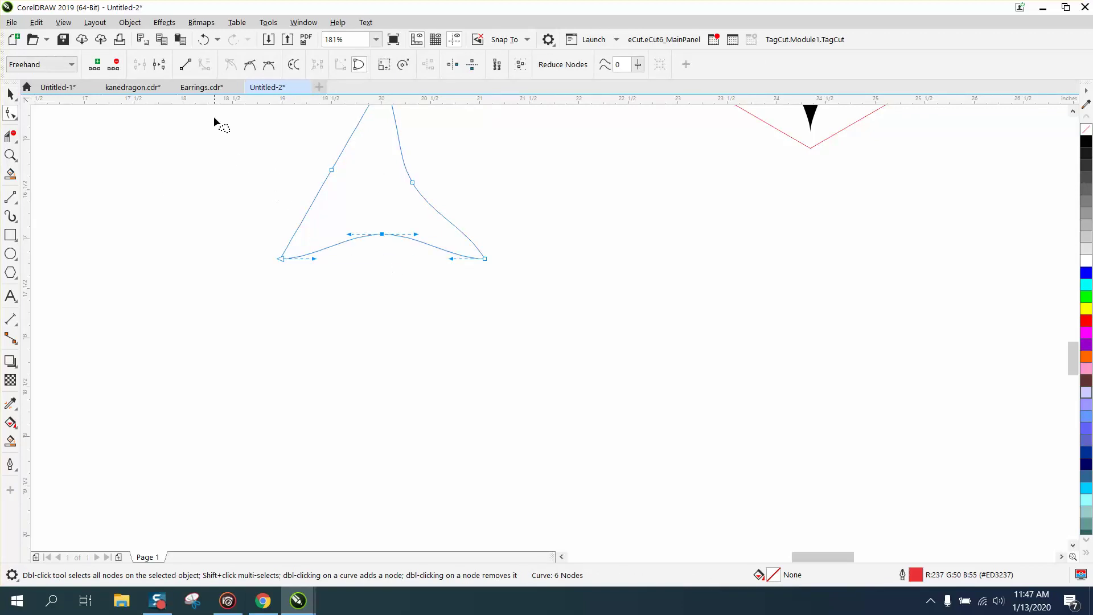
Rotate the curve to 240° and nudge the new bottom-middle node upward
{"action": "left_click", "coordinate": [10, 93]}
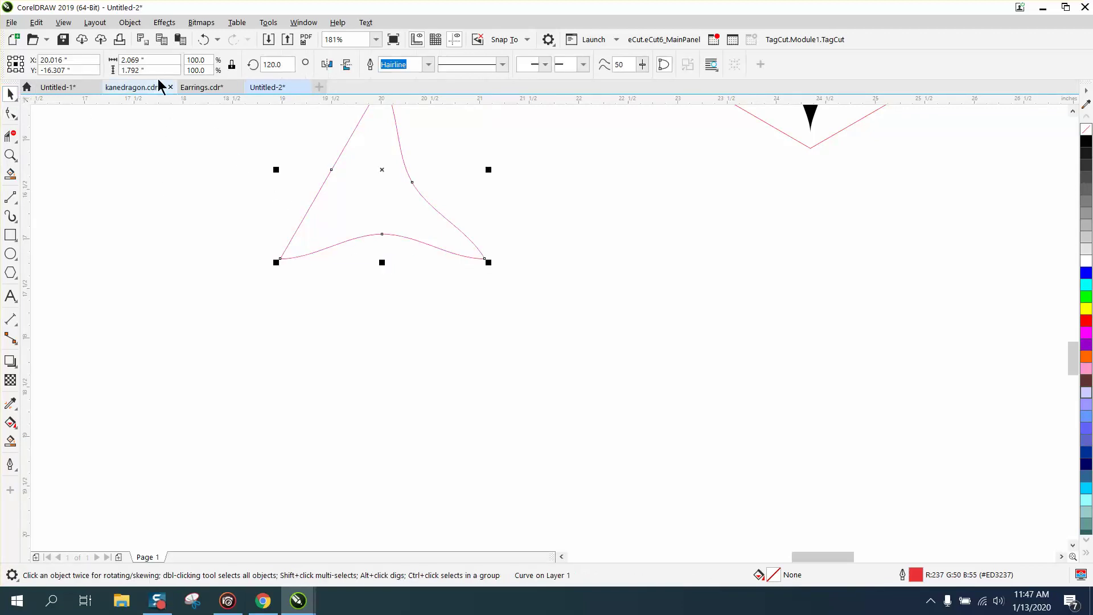
{"action": "left_click", "coordinate": [259, 66]}
{"action": "type", "text": "2"}
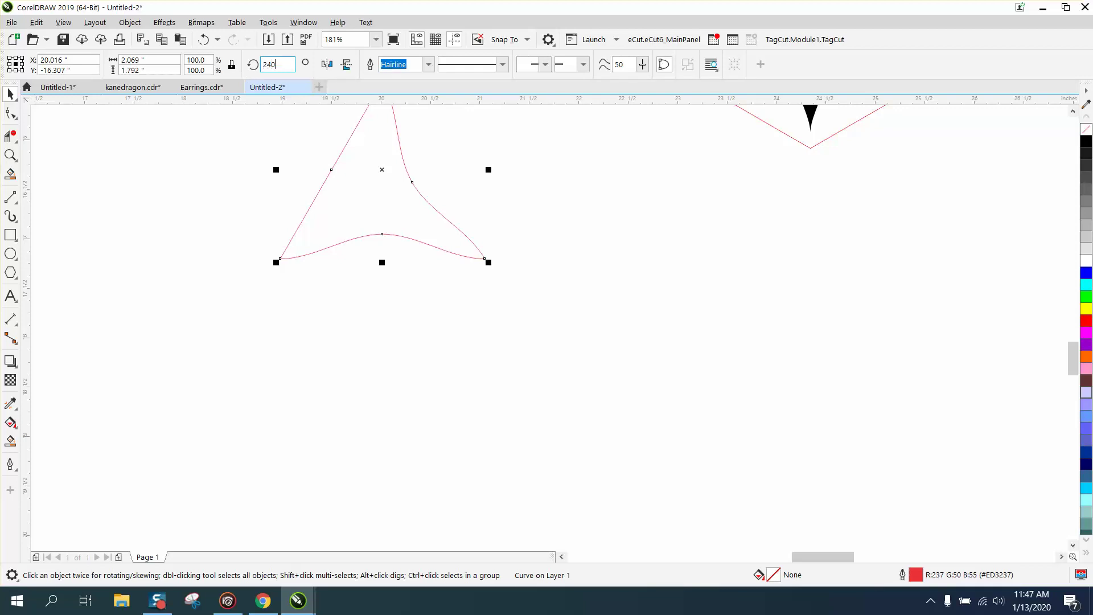
{"action": "type", "text": "40"}
{"action": "key", "text": "Return"}
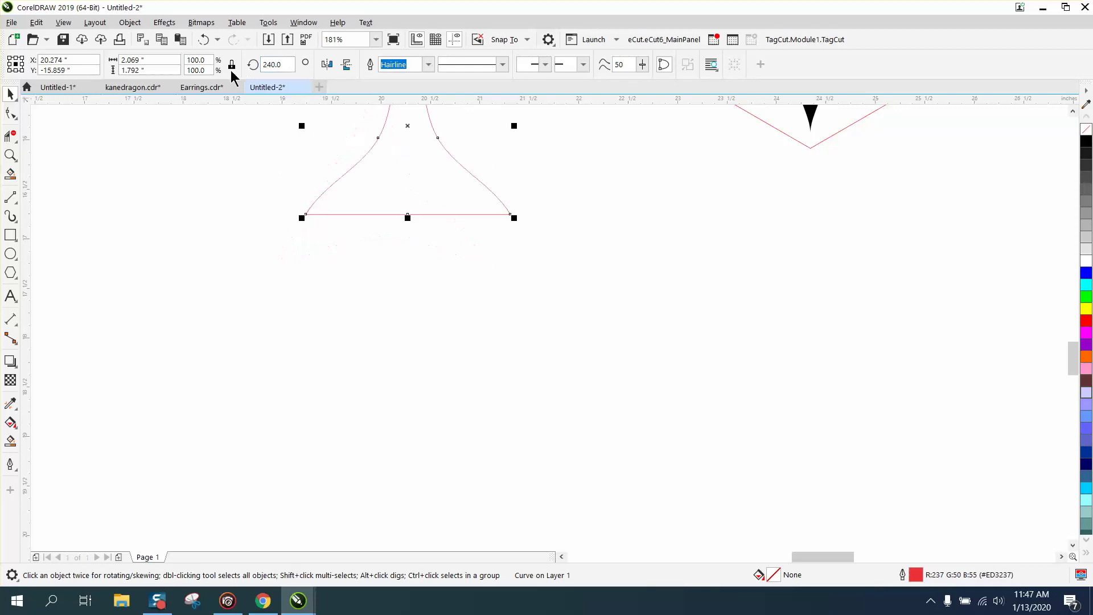
{"action": "left_click", "coordinate": [10, 113]}
{"action": "left_click", "coordinate": [408, 215]}
{"action": "key", "text": "Up"}
Test nudging the right node, then undo the extra nudges to keep an even three-pointed shape
{"action": "scroll", "coordinate": [391, 319], "scroll_direction": "down", "scroll_amount": 3}
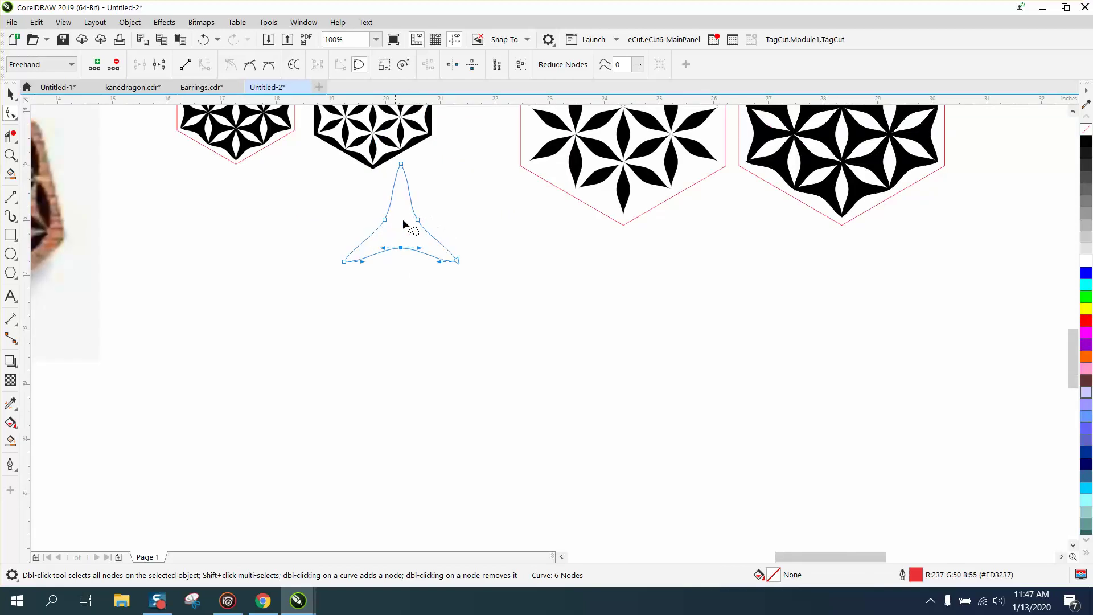
{"action": "left_click", "coordinate": [417, 220]}
{"action": "key", "text": "Up"}
{"action": "key", "text": "Up"}
{"action": "key", "text": "Down"}
{"action": "key", "text": "Down"}
{"action": "key", "text": "Down"}
{"action": "key", "text": "Down"}
{"action": "left_click", "coordinate": [205, 40]}
{"action": "left_click", "coordinate": [205, 39]}
{"action": "left_click", "coordinate": [205, 39]}
{"action": "left_click", "coordinate": [205, 39]}
{"action": "left_click", "coordinate": [205, 40]}
{"action": "left_click", "coordinate": [10, 94]}
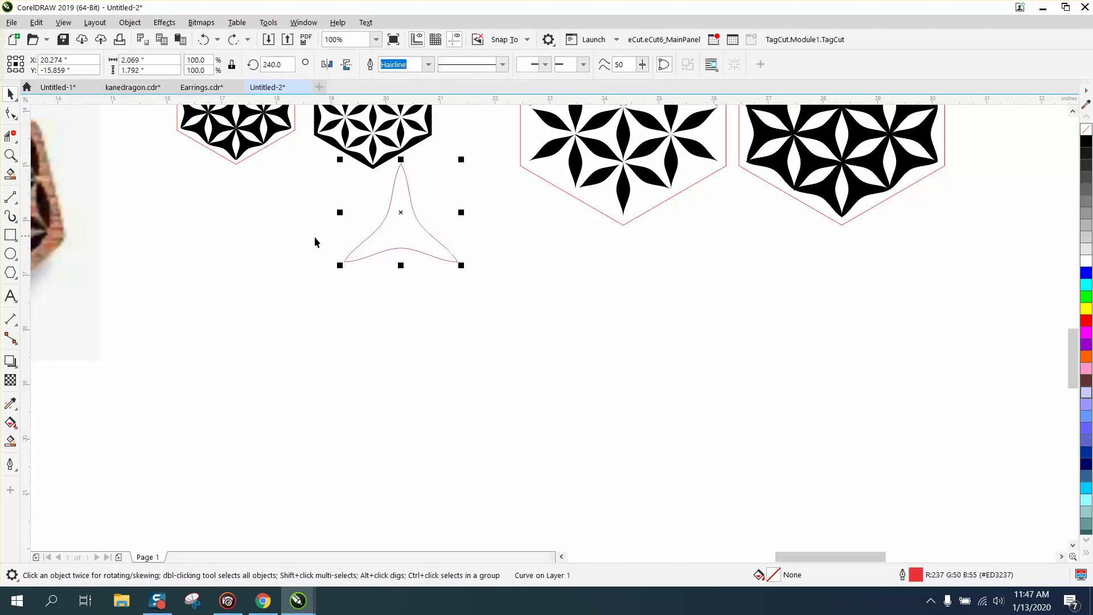
Move the three-pointed curve below the hexagon designs and reset its rotation to 0°
{"action": "left_click_drag", "start_coordinate": [399, 222], "coordinate": [373, 395]}
{"action": "scroll", "coordinate": [378, 364], "scroll_direction": "down", "scroll_amount": 1}
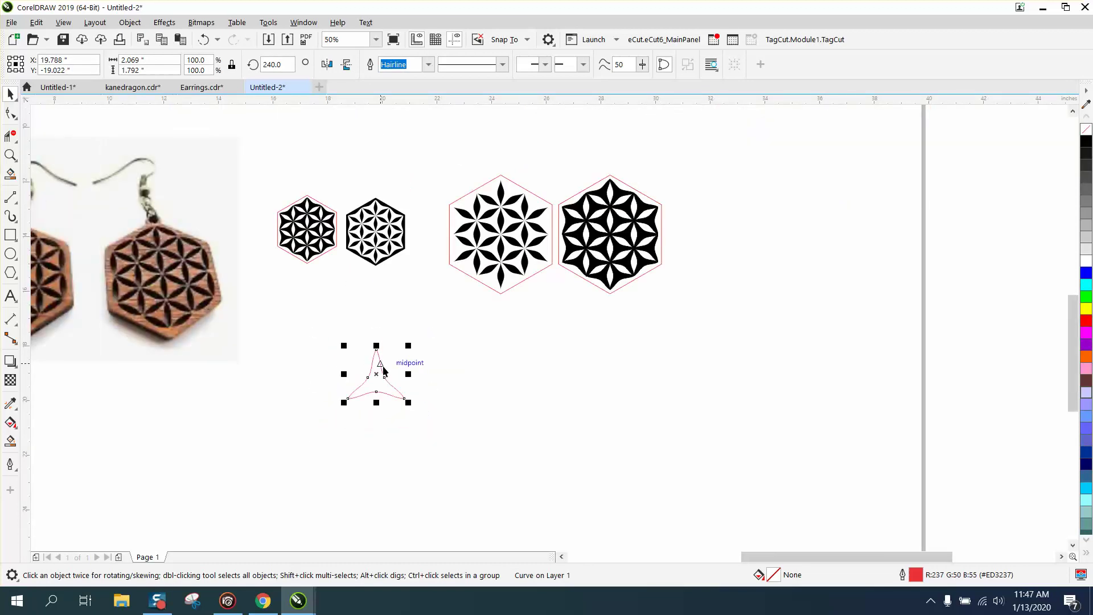
{"action": "left_click", "coordinate": [10, 155]}
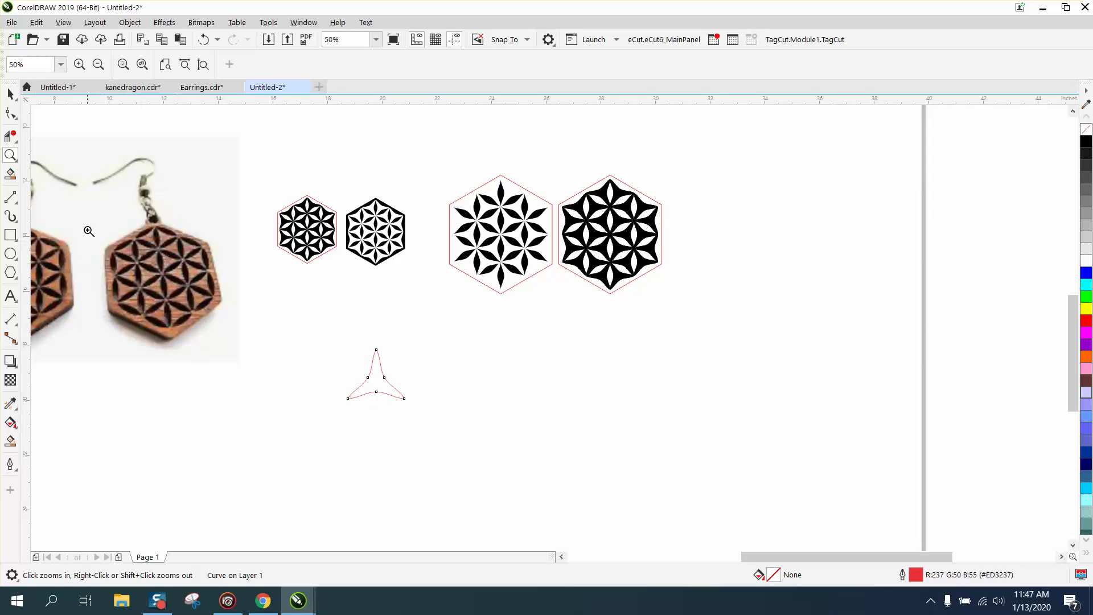
{"action": "left_click", "coordinate": [11, 94]}
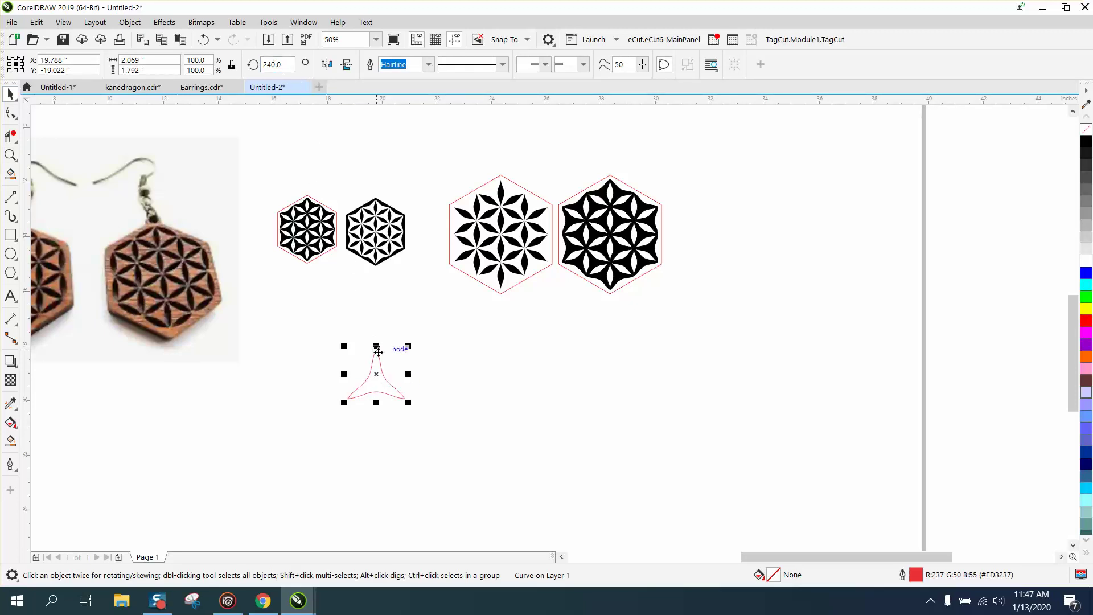
{"action": "left_click", "coordinate": [287, 64]}
{"action": "type", "text": "1"}
{"action": "key", "text": "Return"}
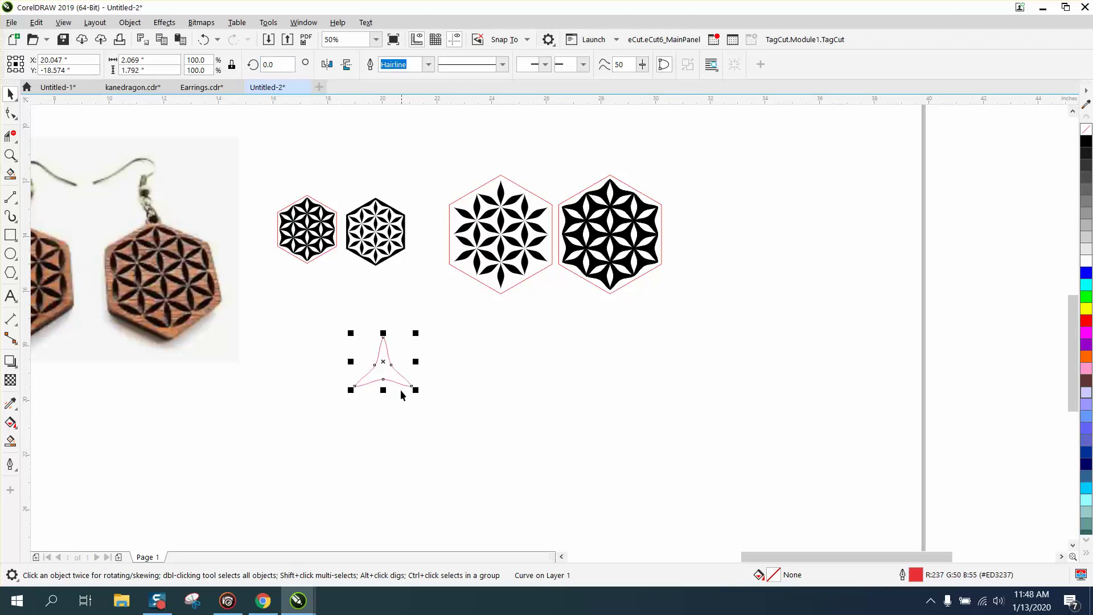
{"action": "left_click_drag", "start_coordinate": [397, 381], "coordinate": [390, 418]}
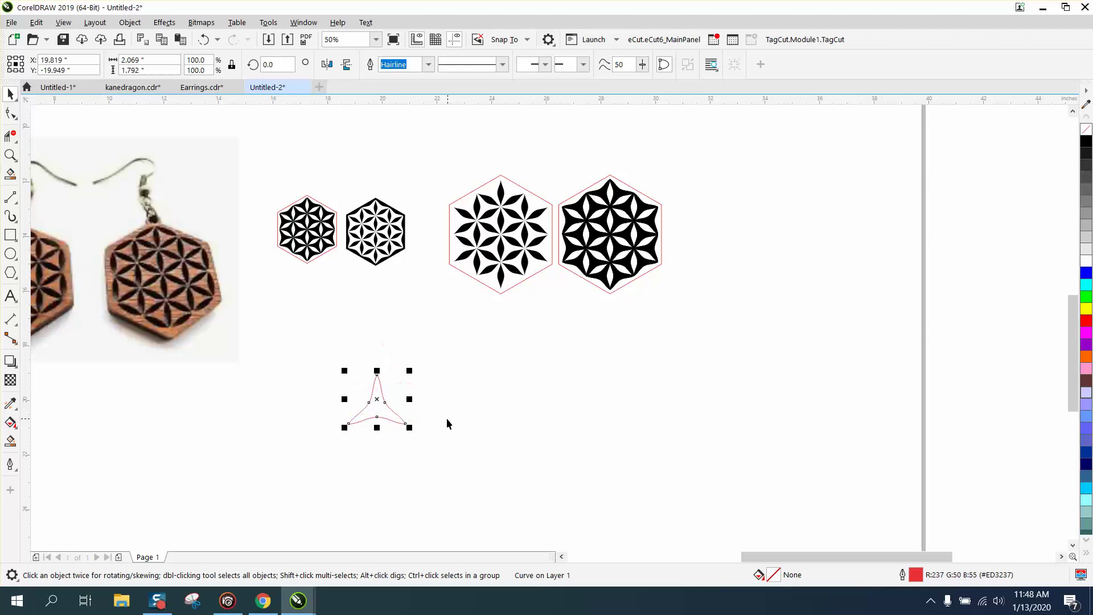
Pivot on the curve's top point and make rotated copies at 60° increments
{"action": "left_click", "coordinate": [10, 155]}
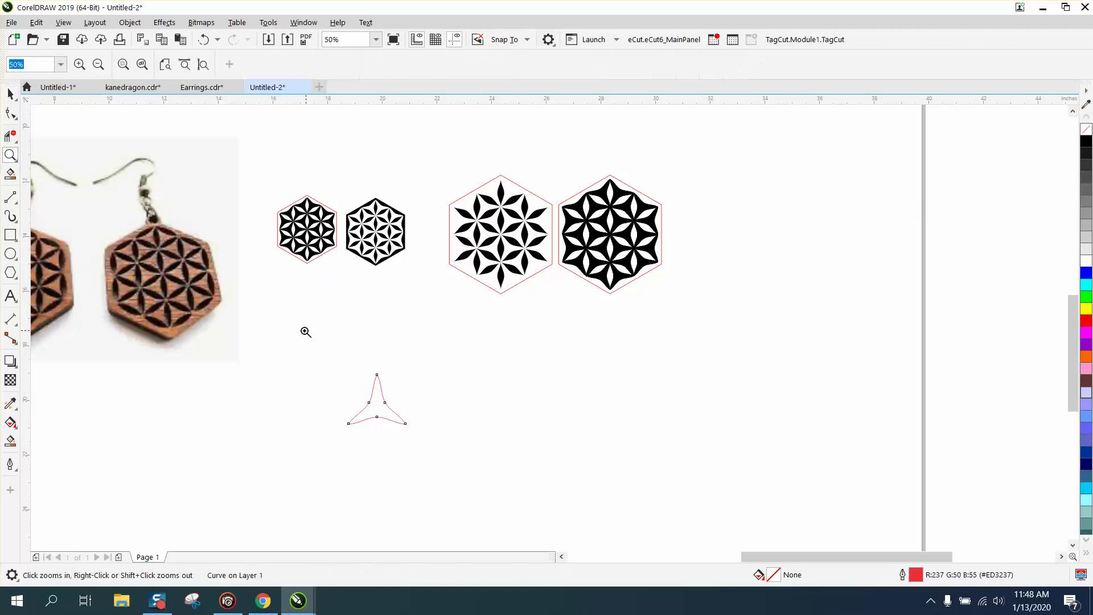
{"action": "left_click_drag", "start_coordinate": [268, 313], "coordinate": [558, 506]}
{"action": "left_click", "coordinate": [10, 94]}
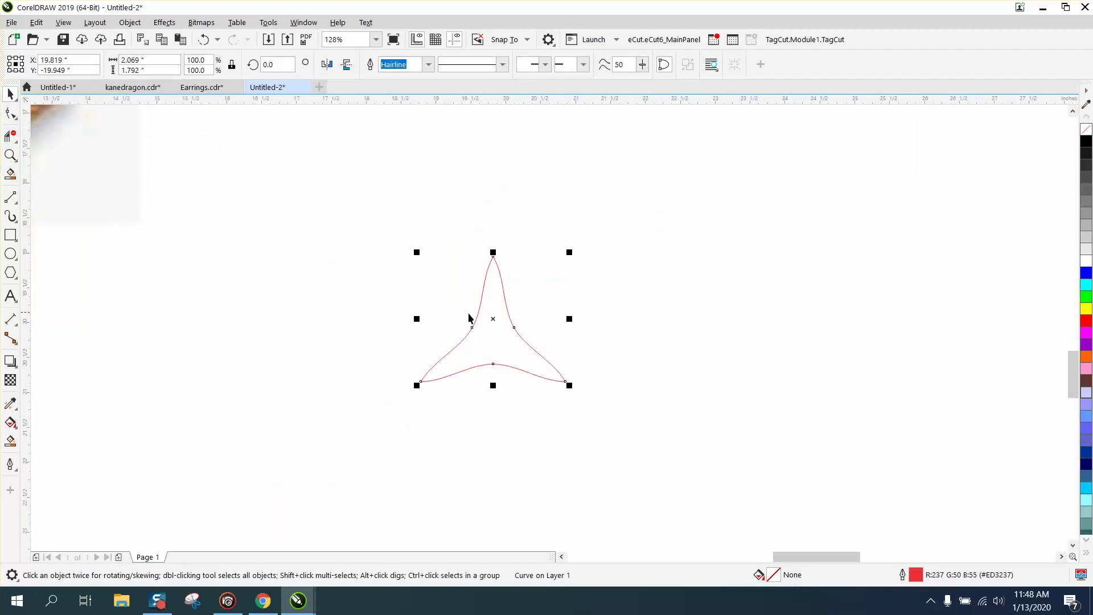
{"action": "left_click", "coordinate": [494, 321]}
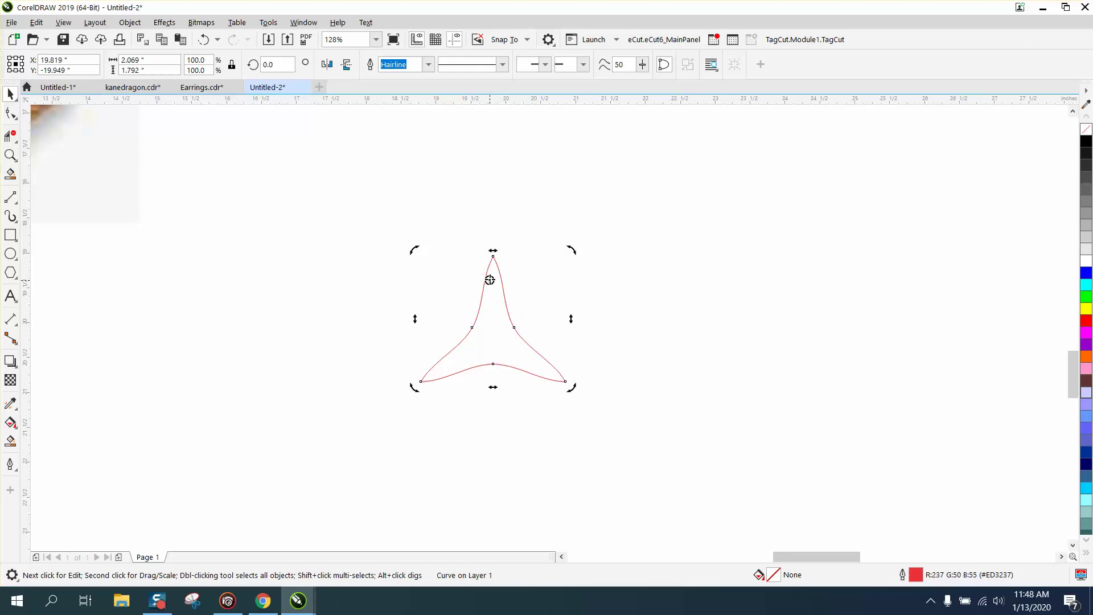
{"action": "left_click_drag", "start_coordinate": [493, 256], "coordinate": [493, 256]}
{"action": "left_click", "coordinate": [276, 64]}
{"action": "type", "text": "60"}
{"action": "key", "text": "Return"}
{"action": "key", "text": "ctrl+r"}
{"action": "key", "text": "ctrl+r"}
{"action": "key", "text": "ctrl+r"}
{"action": "key", "text": "ctrl+r"}
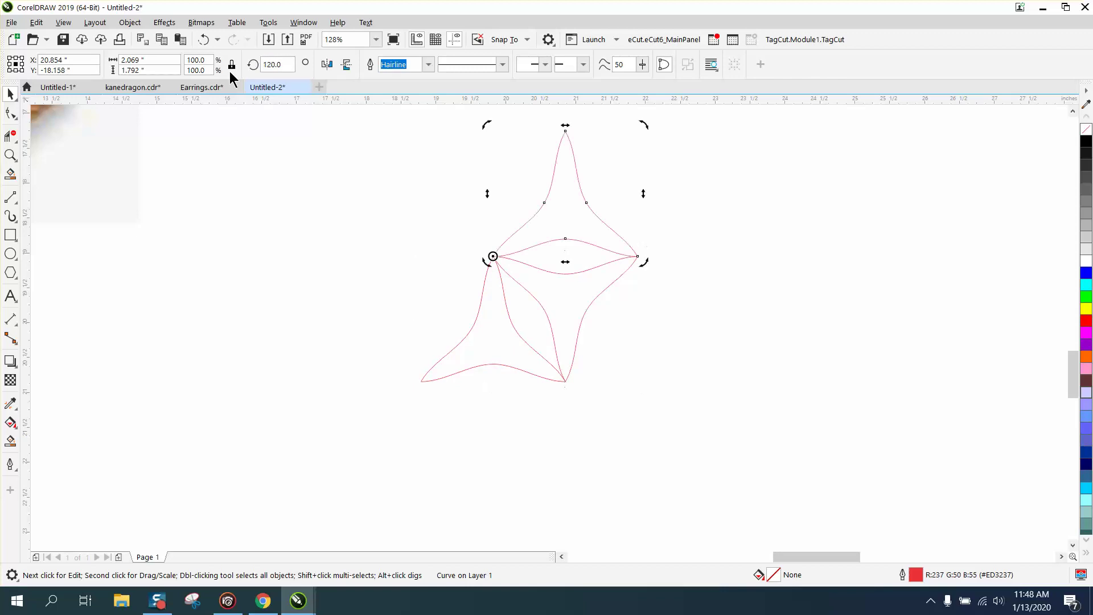
Dismiss a stray popup list and zoom out to view the flower outline
{"action": "right_click", "coordinate": [221, 74]}
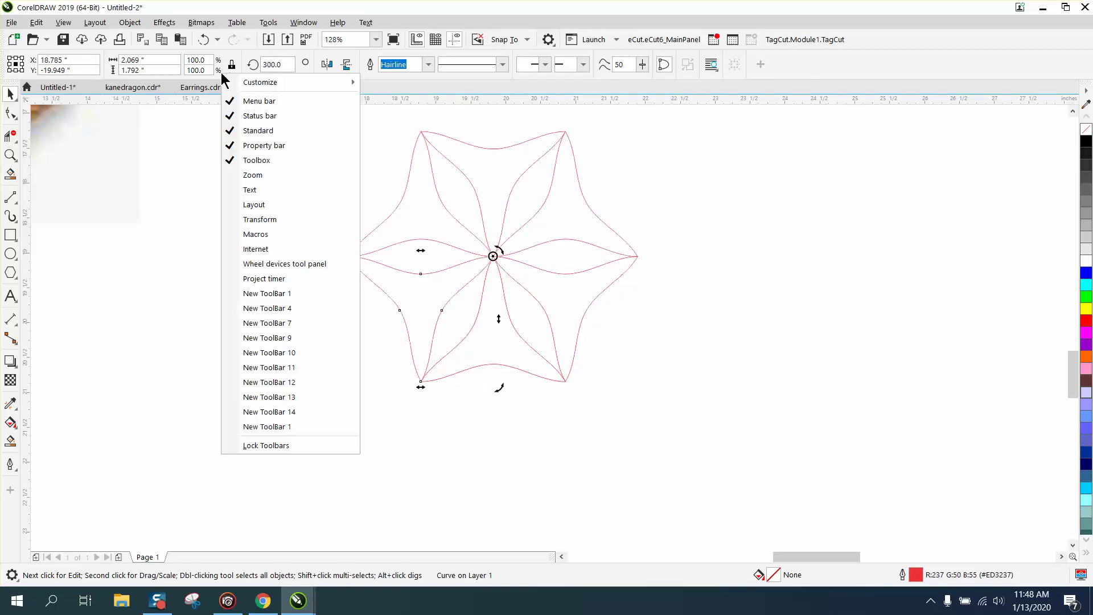
{"action": "left_click", "coordinate": [569, 463]}
{"action": "scroll", "coordinate": [537, 457], "scroll_direction": "down", "scroll_amount": 2}
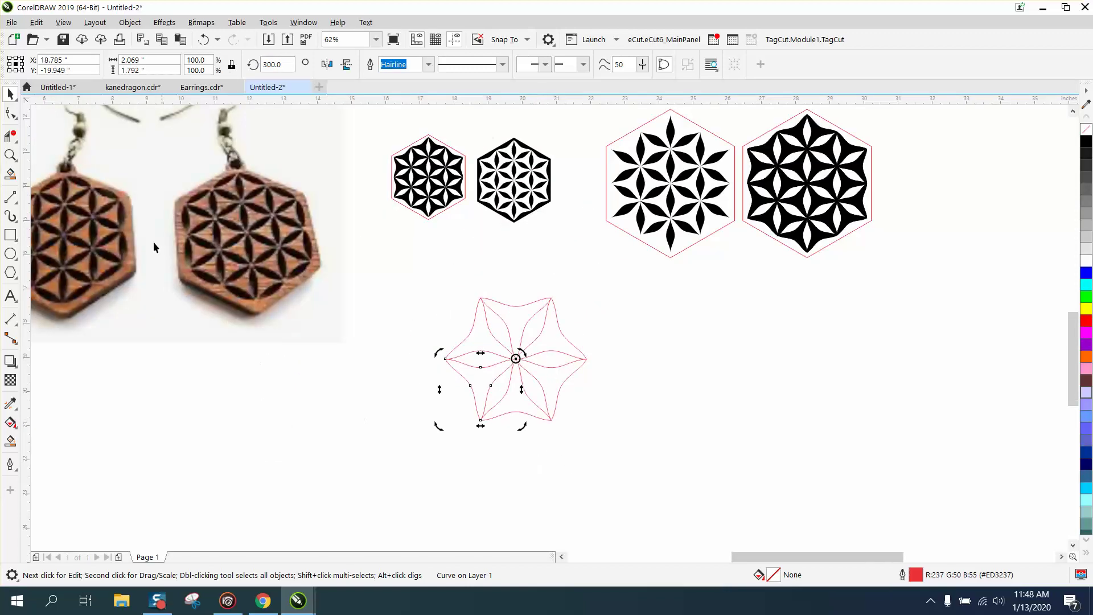
{"action": "left_click", "coordinate": [12, 153]}
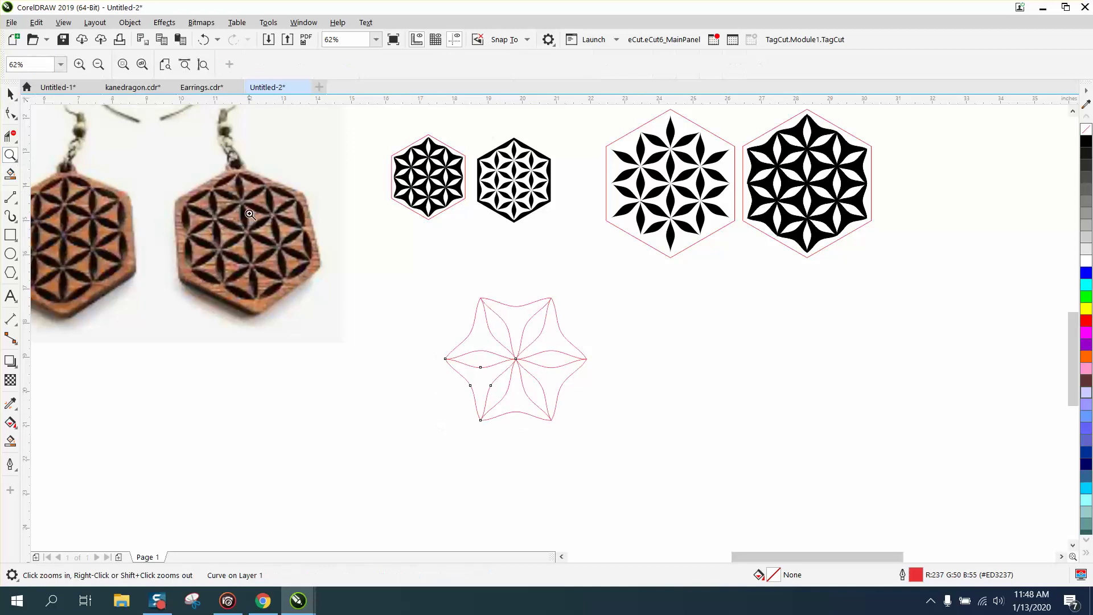
{"action": "left_click", "coordinate": [12, 98]}
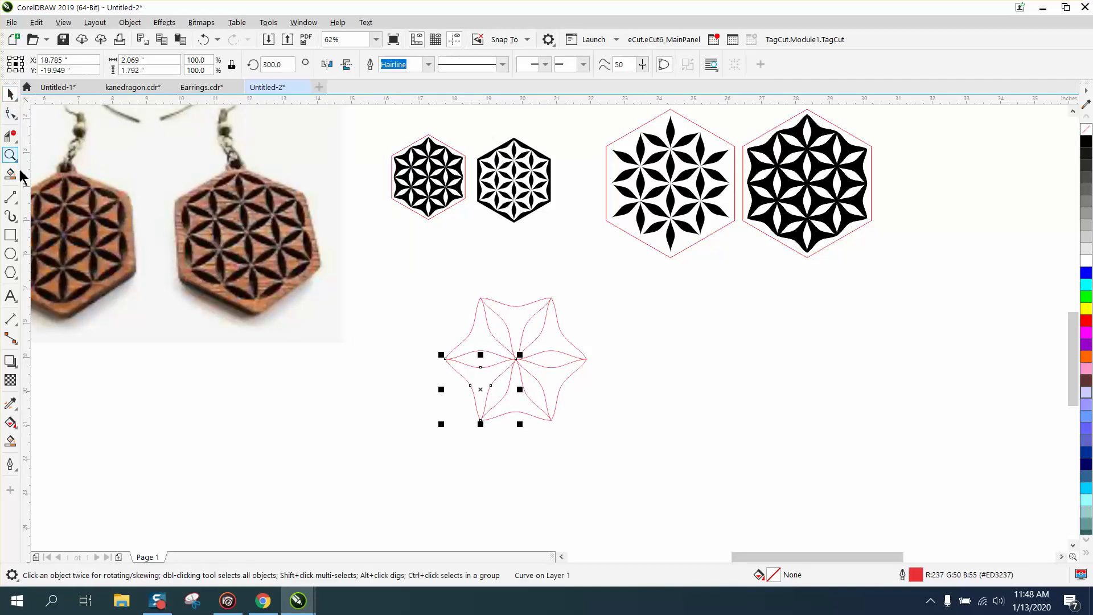
Smart Fill all six inner petals solid black
{"action": "left_click", "coordinate": [11, 441]}
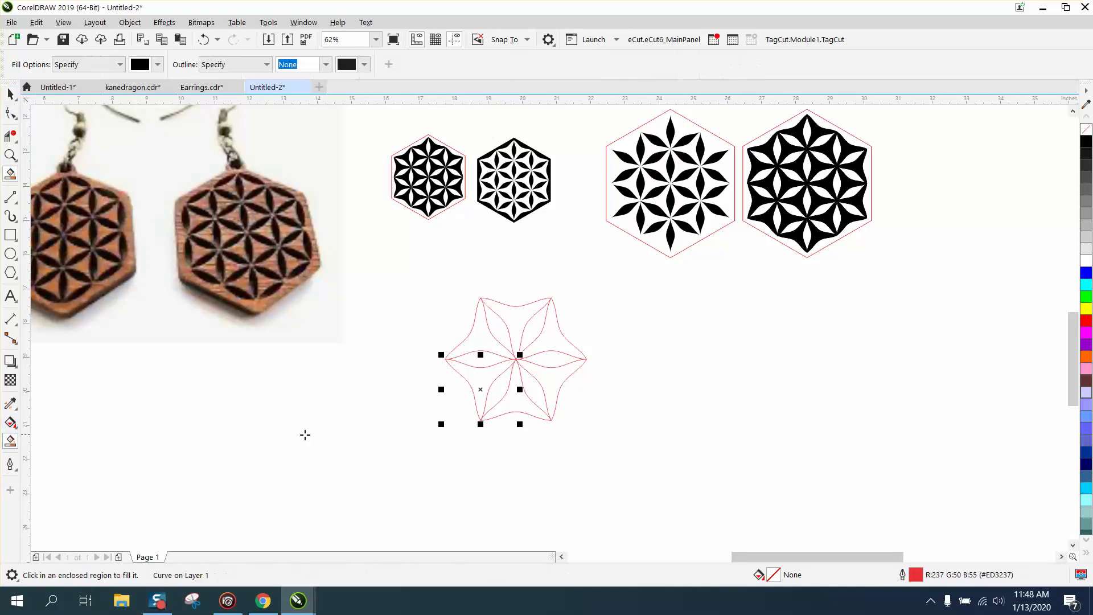
{"action": "left_click", "coordinate": [492, 362]}
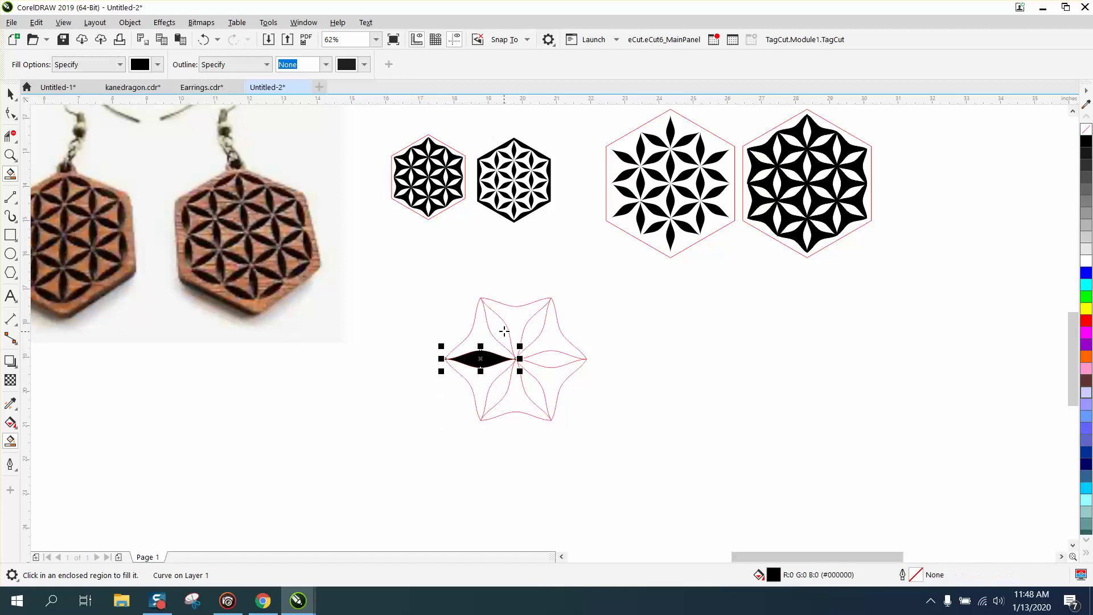
{"action": "left_click", "coordinate": [507, 329]}
{"action": "left_click", "coordinate": [536, 329]}
{"action": "left_click", "coordinate": [553, 363]}
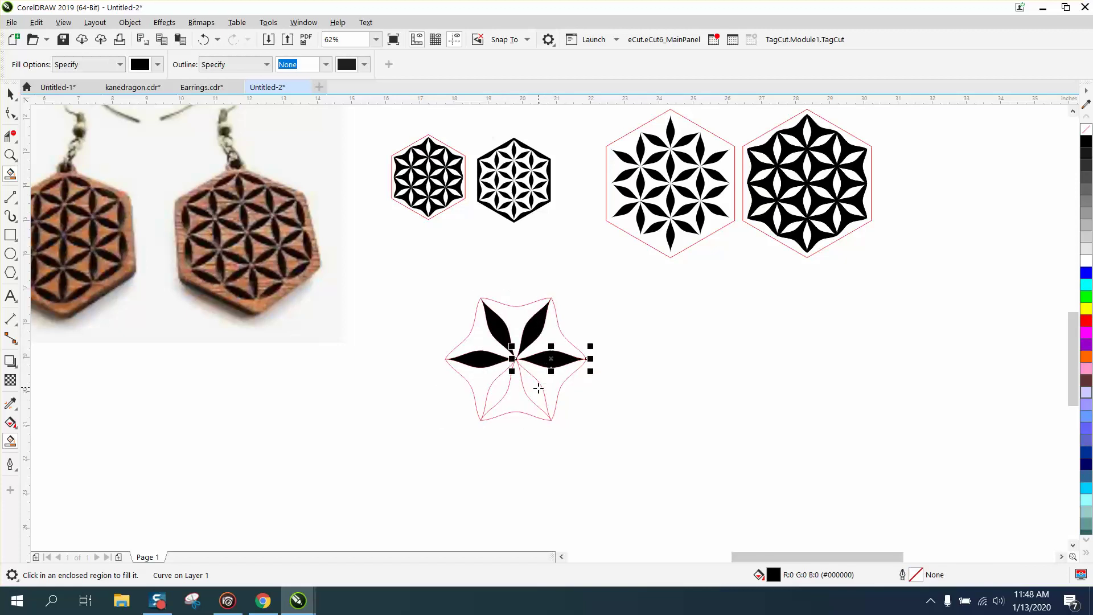
{"action": "left_click", "coordinate": [536, 392]}
{"action": "left_click", "coordinate": [502, 390]}
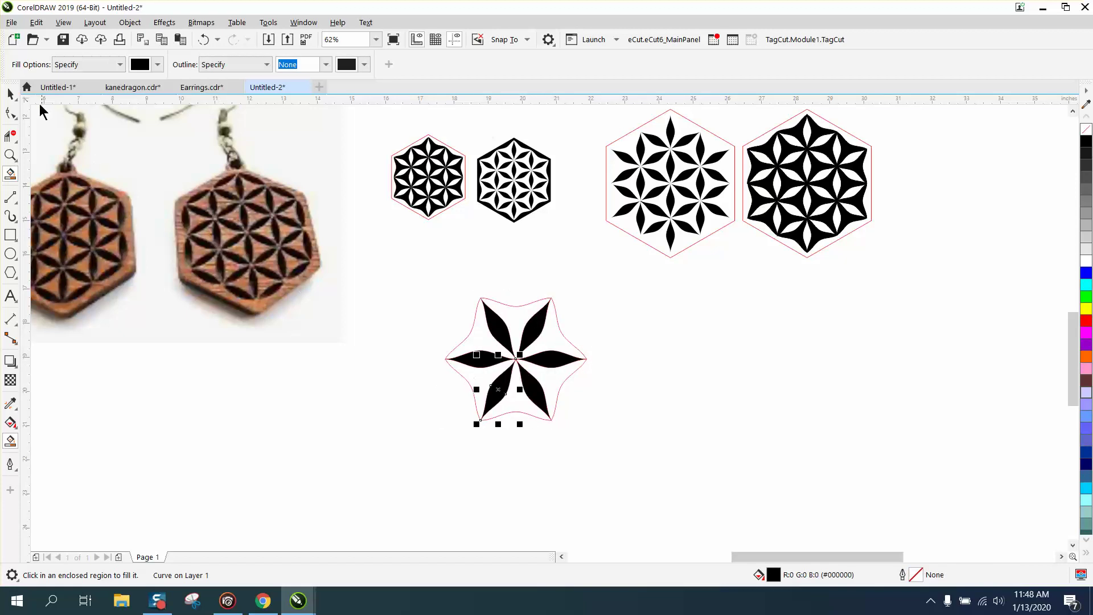
{"action": "left_click", "coordinate": [11, 94]}
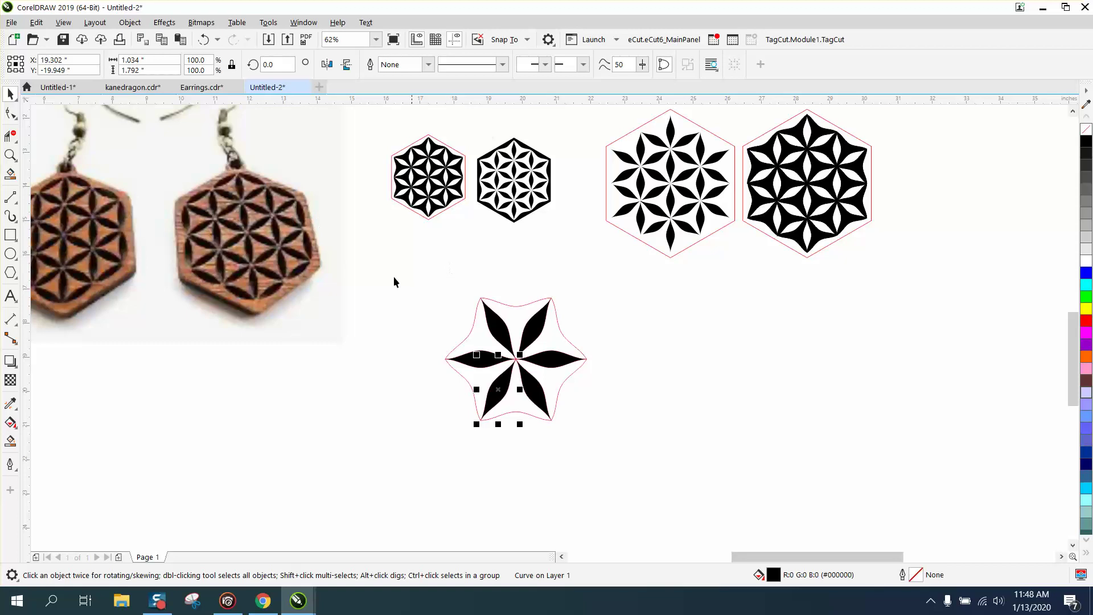
Zoom in, select the red flower outline, and rotate it to 240°
{"action": "left_click", "coordinate": [11, 155]}
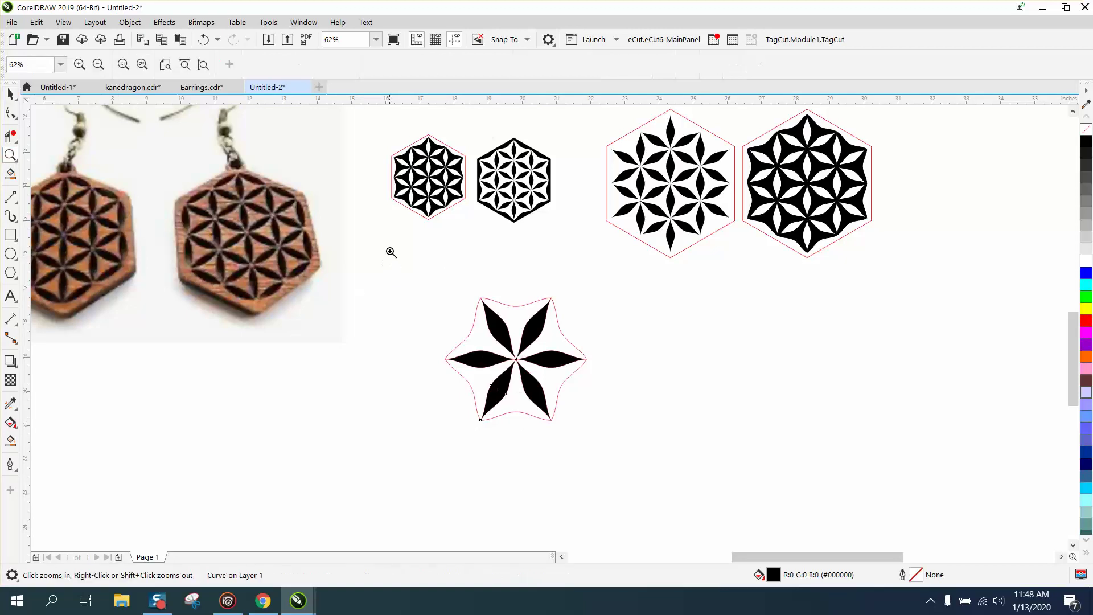
{"action": "left_click_drag", "start_coordinate": [385, 249], "coordinate": [744, 491]}
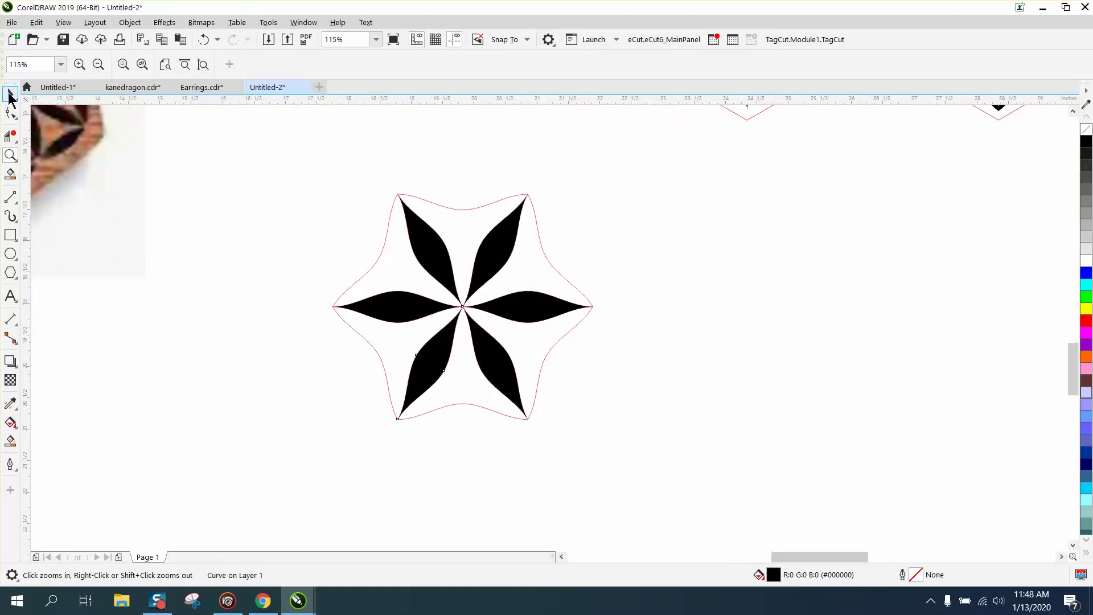
{"action": "left_click", "coordinate": [10, 95]}
{"action": "left_click", "coordinate": [473, 214]}
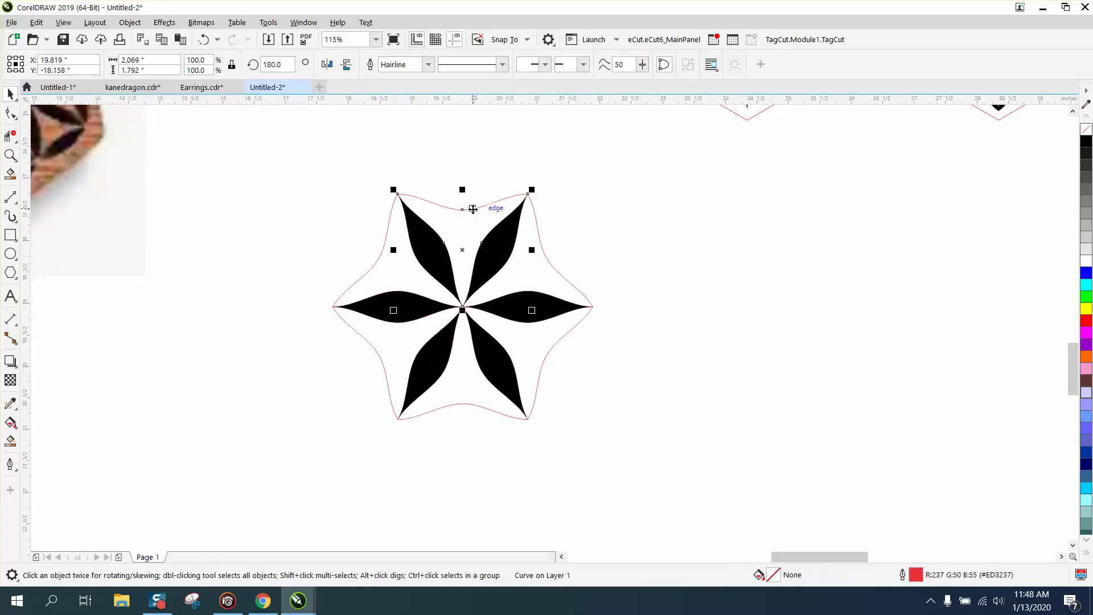
{"action": "key", "text": "F10"}
{"action": "left_click", "coordinate": [11, 93]}
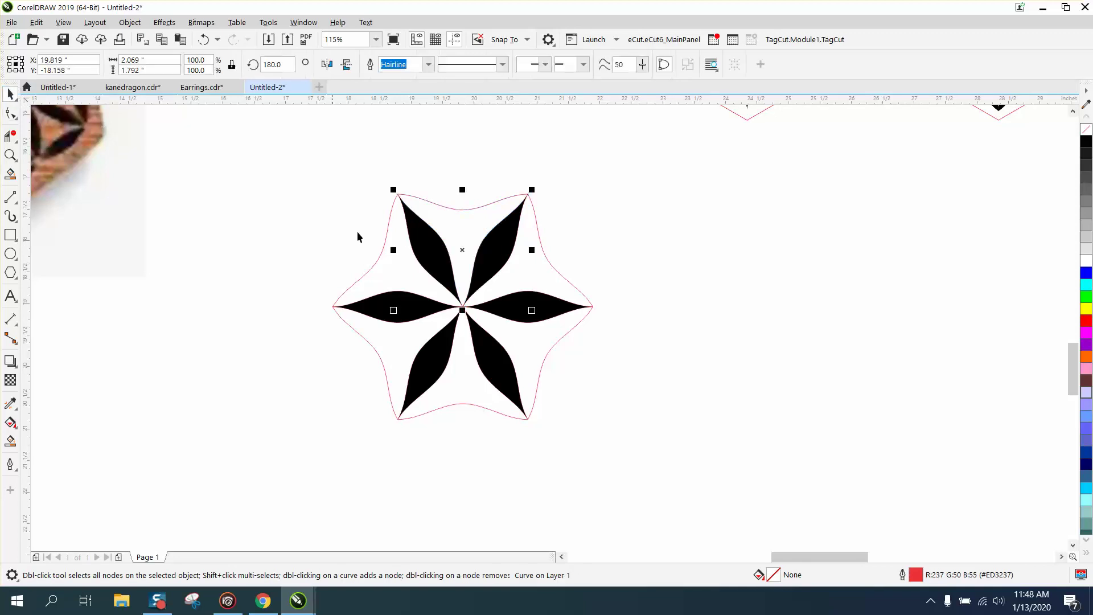
{"action": "left_click", "coordinate": [462, 250]}
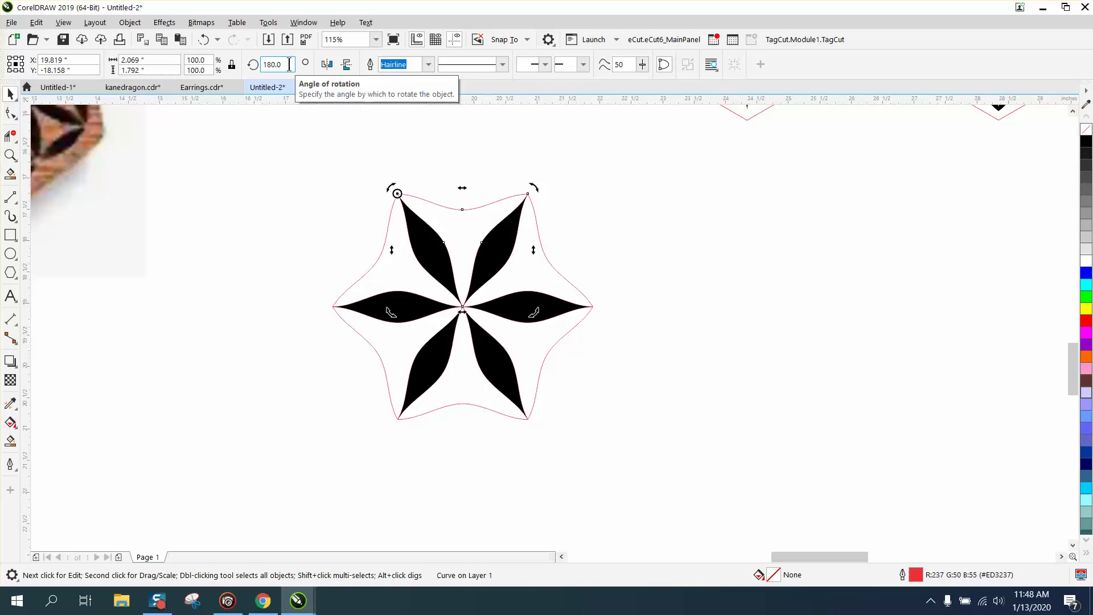
{"action": "left_click_drag", "start_coordinate": [289, 64], "coordinate": [253, 66]}
{"action": "type", "text": "240"}
{"action": "key", "text": "Return"}
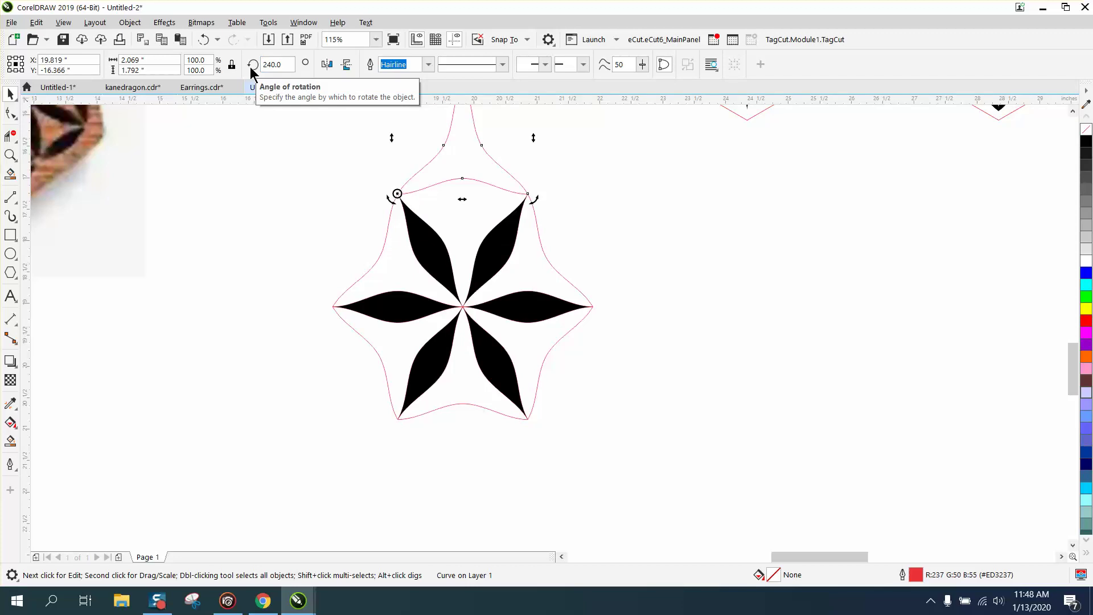
Reapply the 240° rotation to the petal outline and repeat it to add rotated copies
{"action": "left_click", "coordinate": [207, 39]}
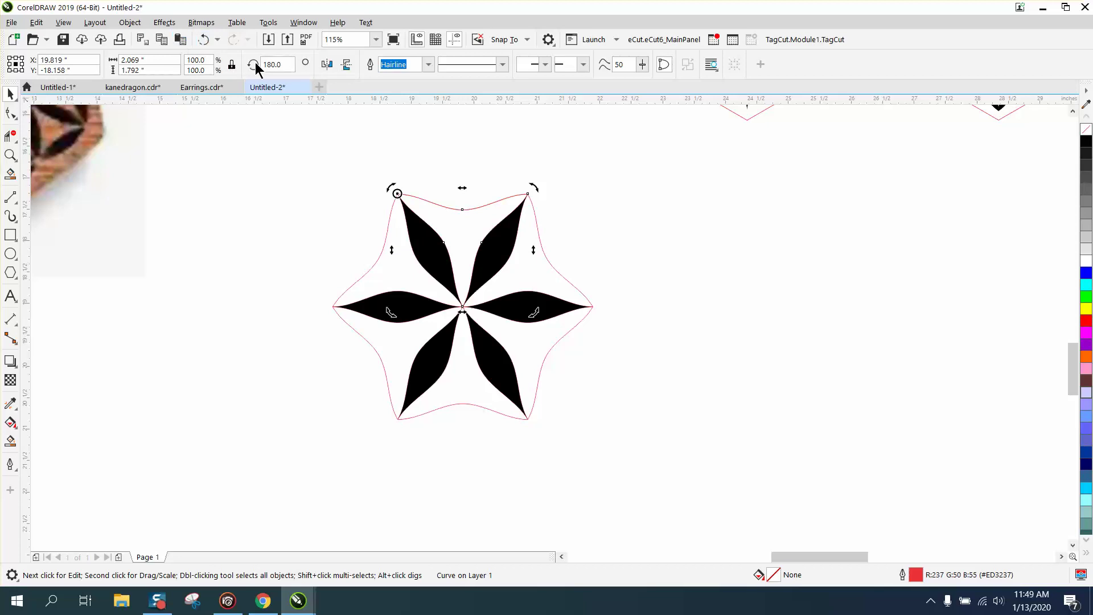
{"action": "double_click", "coordinate": [286, 64]}
{"action": "type", "text": "240"}
{"action": "key", "text": "Return"}
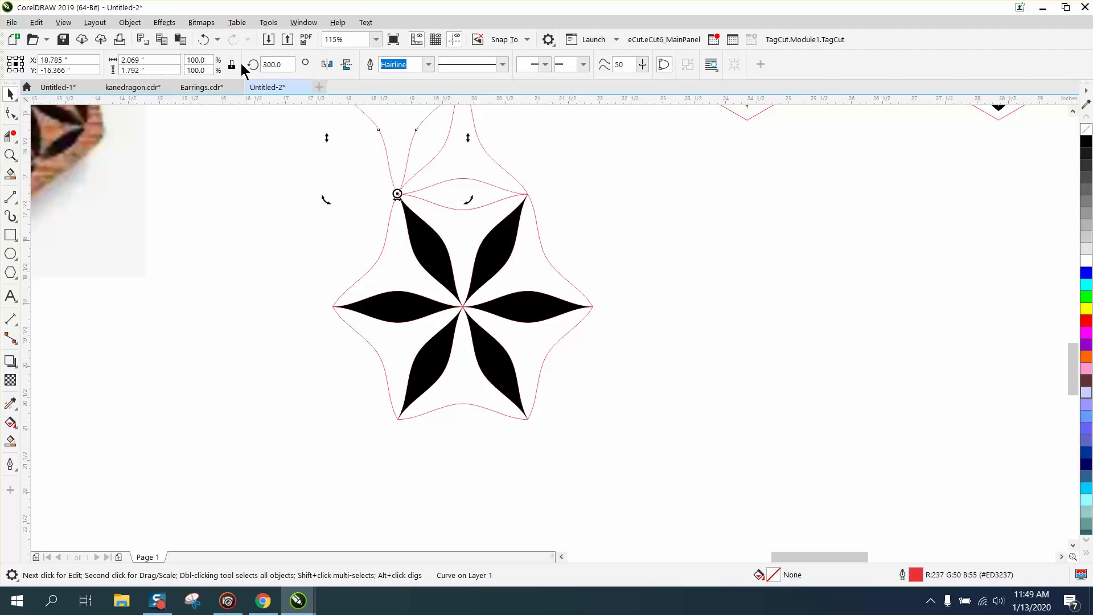
{"action": "key", "text": "ctrl+r"}
{"action": "key", "text": "ctrl+r"}
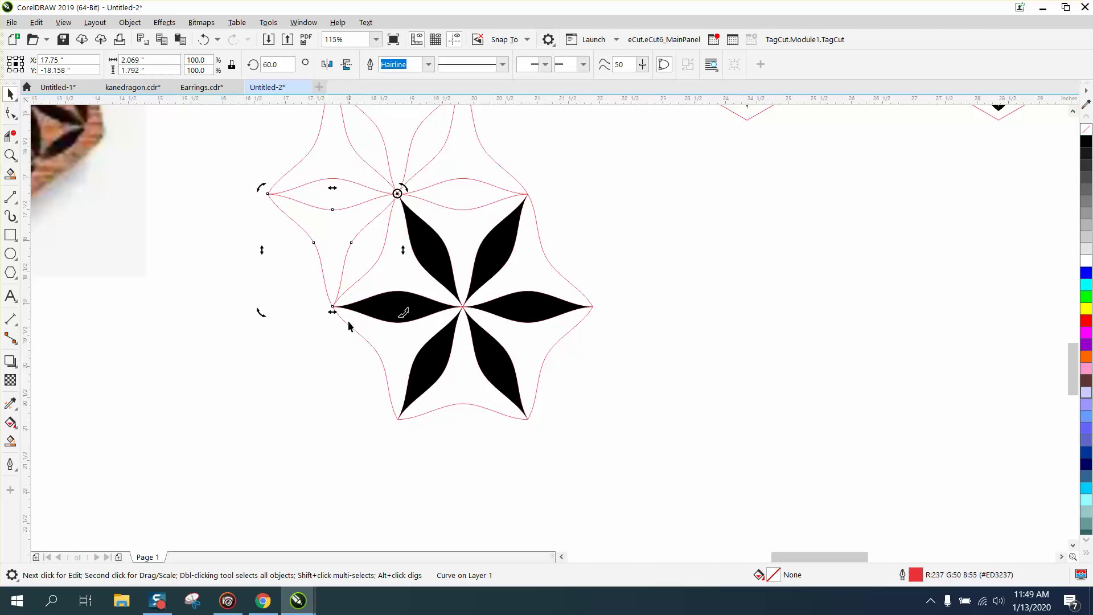
Move the petal's rotation centre to its left node and rotate it 180° after undoing a 120° try
{"action": "left_click", "coordinate": [330, 296]}
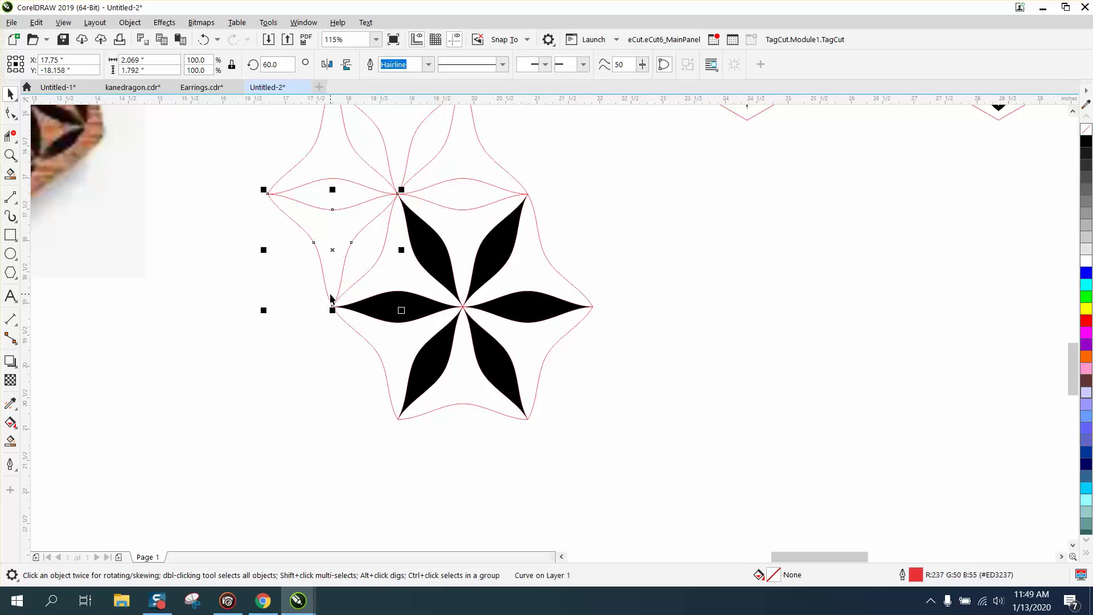
{"action": "left_click", "coordinate": [335, 245]}
{"action": "left_click_drag", "start_coordinate": [384, 220], "coordinate": [332, 307]}
{"action": "double_click", "coordinate": [287, 70]}
{"action": "type", "text": "120"}
{"action": "key", "text": "Return"}
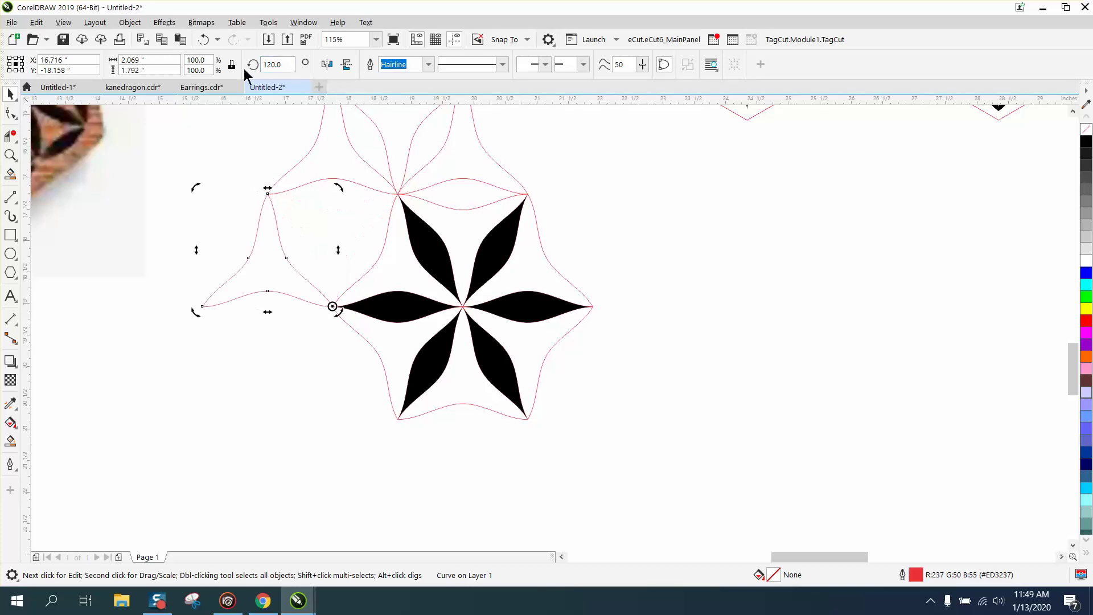
{"action": "left_click", "coordinate": [207, 42]}
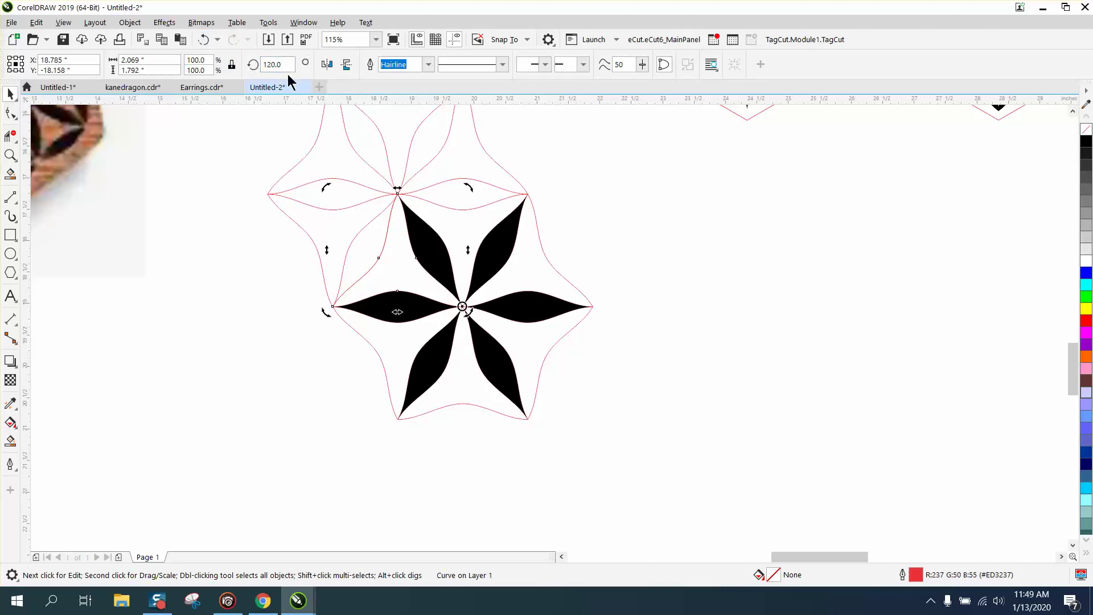
{"action": "left_click_drag", "start_coordinate": [287, 65], "coordinate": [258, 66]}
{"action": "type", "text": "180"}
{"action": "key", "text": "Return"}
{"action": "key", "text": "Escape"}
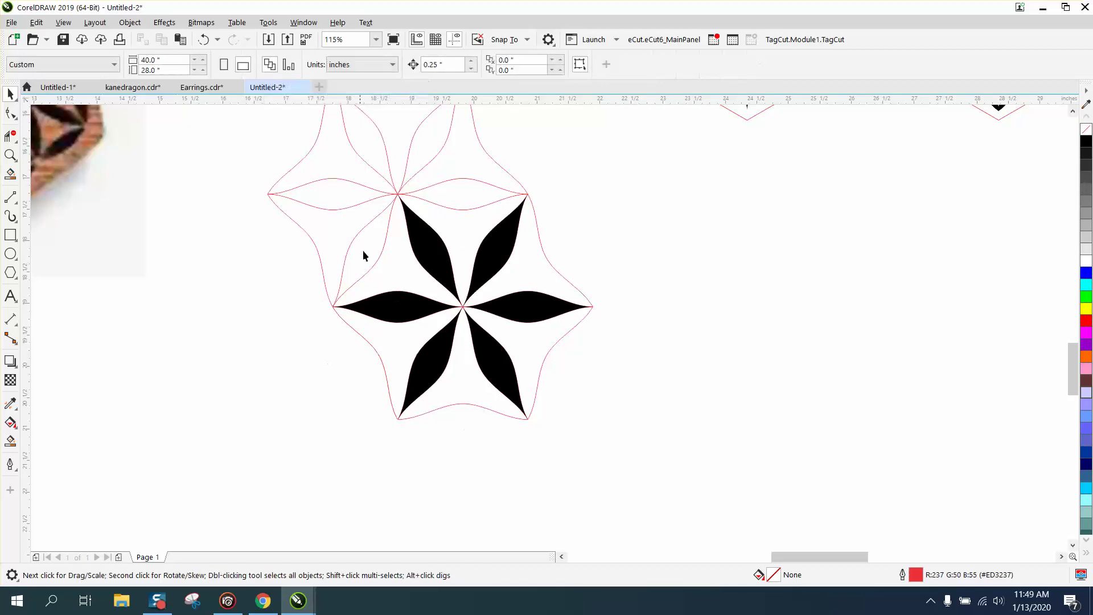
Try a freehand and a 120° rotation on the left petal outline, then undo both
{"action": "left_click", "coordinate": [355, 239]}
{"action": "left_click", "coordinate": [355, 238]}
{"action": "left_click_drag", "start_coordinate": [403, 188], "coordinate": [273, 170]}
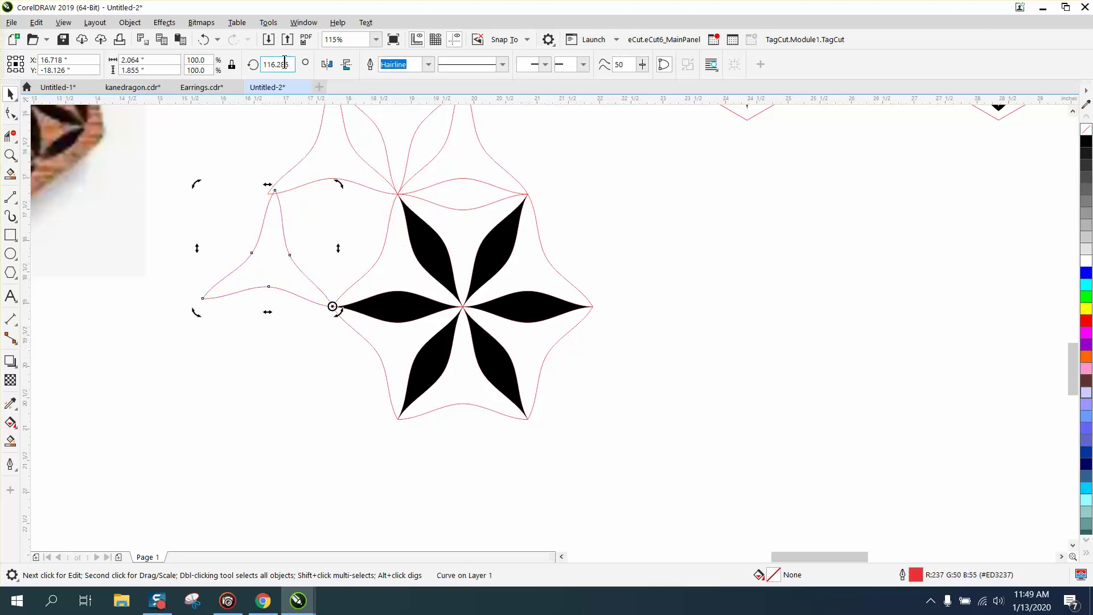
{"action": "type", "text": "120"}
{"action": "key", "text": "Return"}
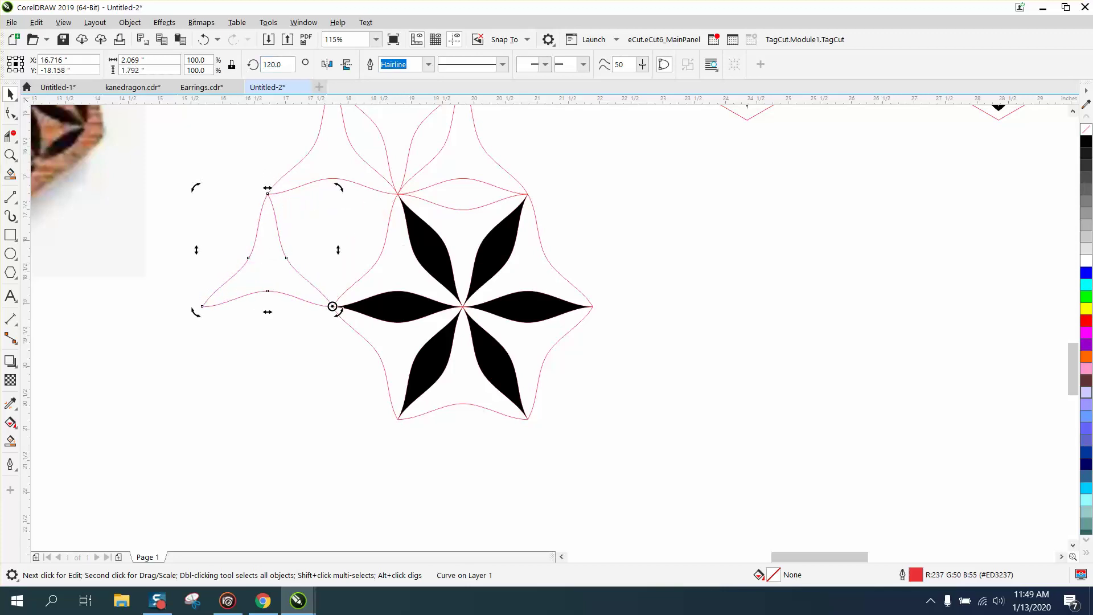
{"action": "left_click", "coordinate": [204, 40]}
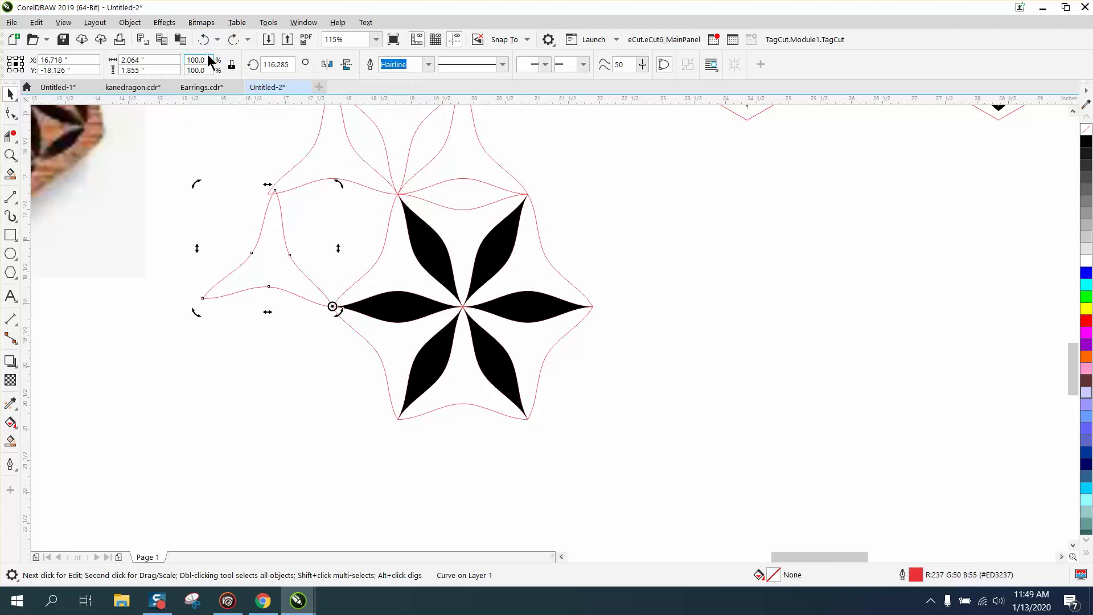
{"action": "left_click", "coordinate": [205, 41]}
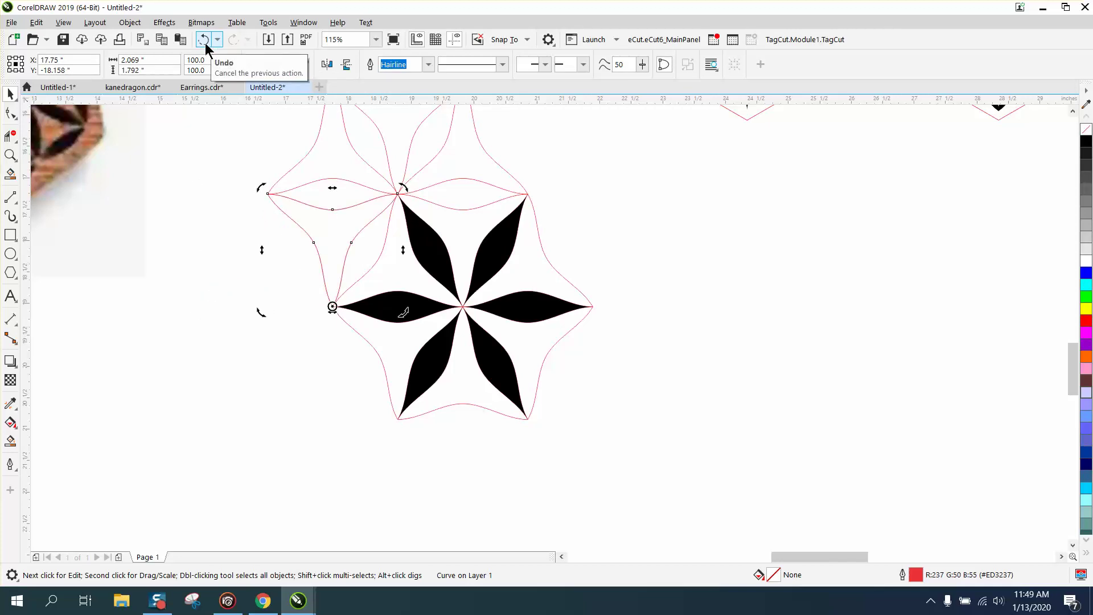
Apply successive 120°, 180° and 240° rotations to the petal, keeping the 240° result
{"action": "left_click", "coordinate": [278, 65]}
{"action": "type", "text": "12"}
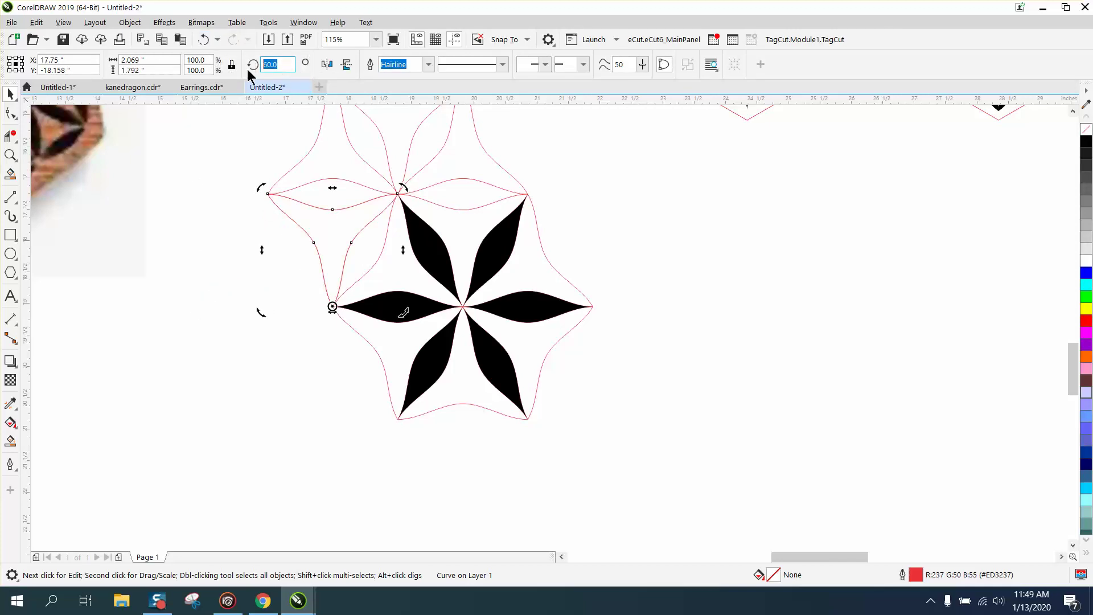
{"action": "type", "text": "0"}
{"action": "key", "text": "Return"}
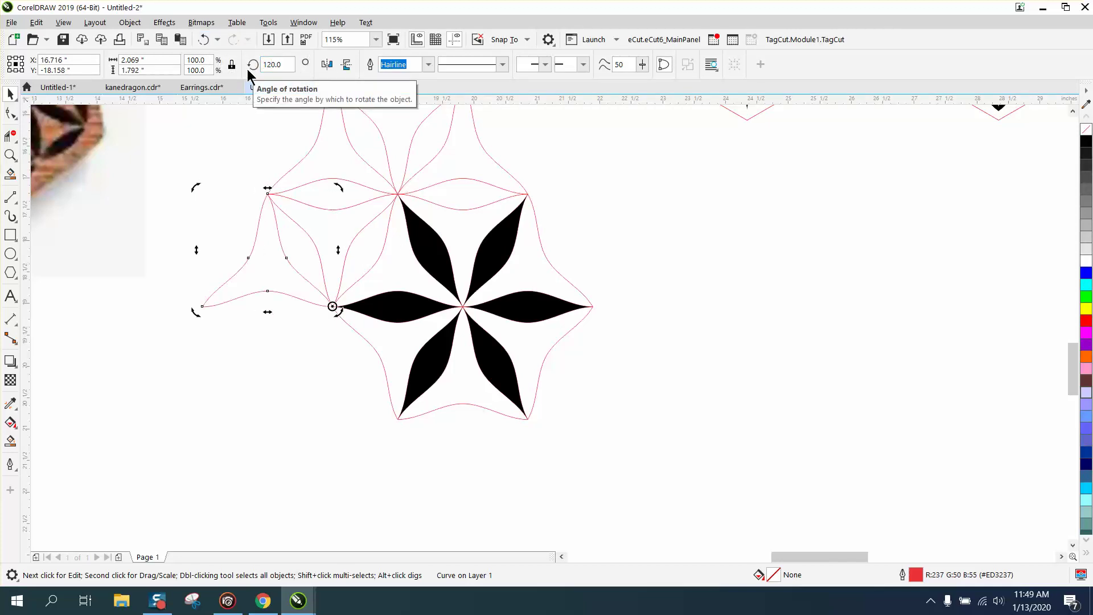
{"action": "type", "text": "180"}
{"action": "key", "text": "Return"}
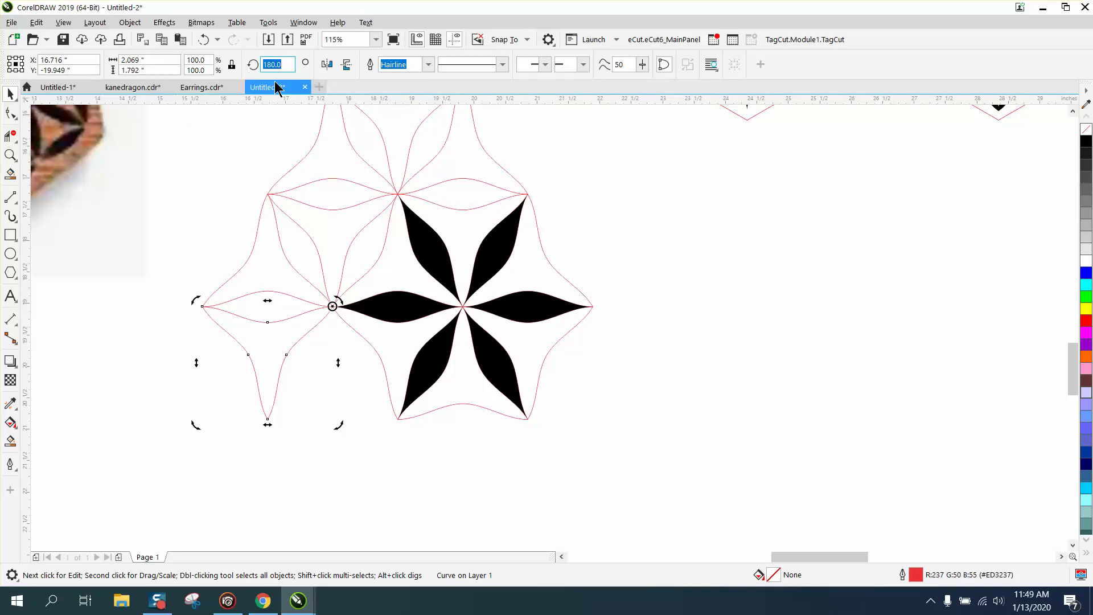
{"action": "type", "text": "1"}
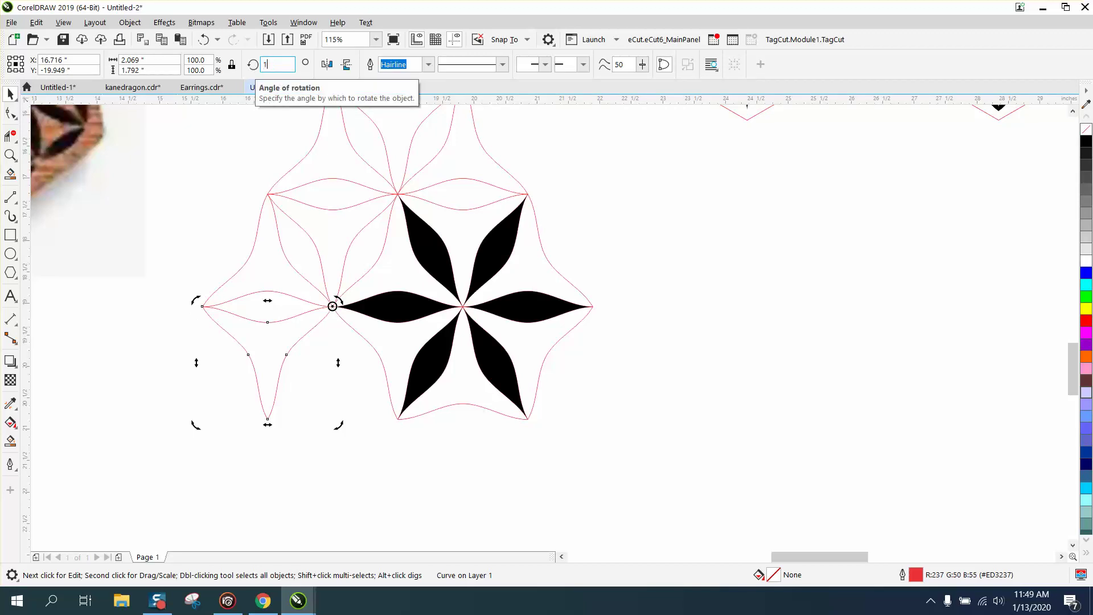
{"action": "type", "text": "40"}
{"action": "key", "text": "Return"}
{"action": "left_click", "coordinate": [216, 45]}
{"action": "key", "text": "ctrl+shift+z"}
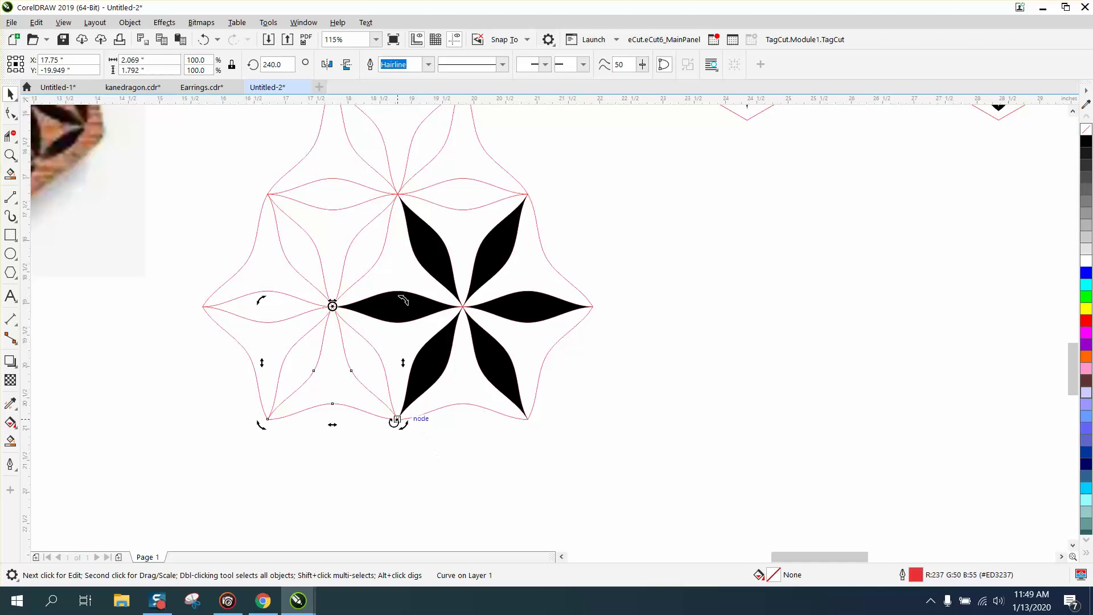
Try a 300° petal rotation about the upper node, then undo it and an accidental move
{"action": "left_click", "coordinate": [378, 399]}
{"action": "left_click", "coordinate": [336, 358]}
{"action": "mouse_move", "coordinate": [338, 352]}
{"action": "left_mouse_down"}
{"action": "mouse_move", "coordinate": [332, 310]}
{"action": "mouse_move", "coordinate": [383, 412]}
{"action": "mouse_move", "coordinate": [397, 419]}
{"action": "left_mouse_up"}
{"action": "double_click", "coordinate": [286, 60]}
{"action": "type", "text": "300"}
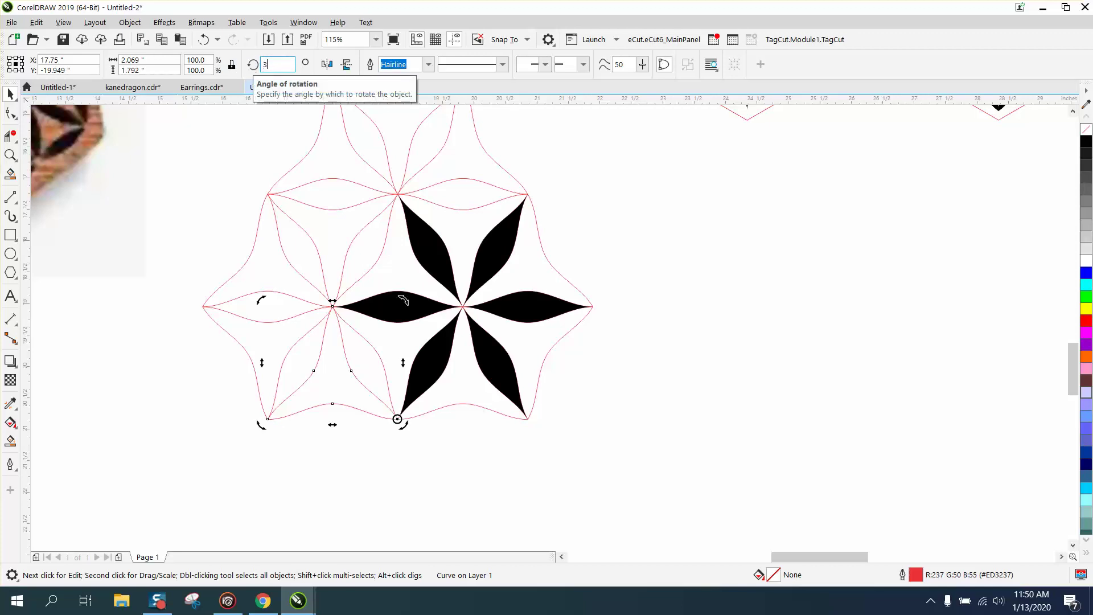
{"action": "key", "text": "Return"}
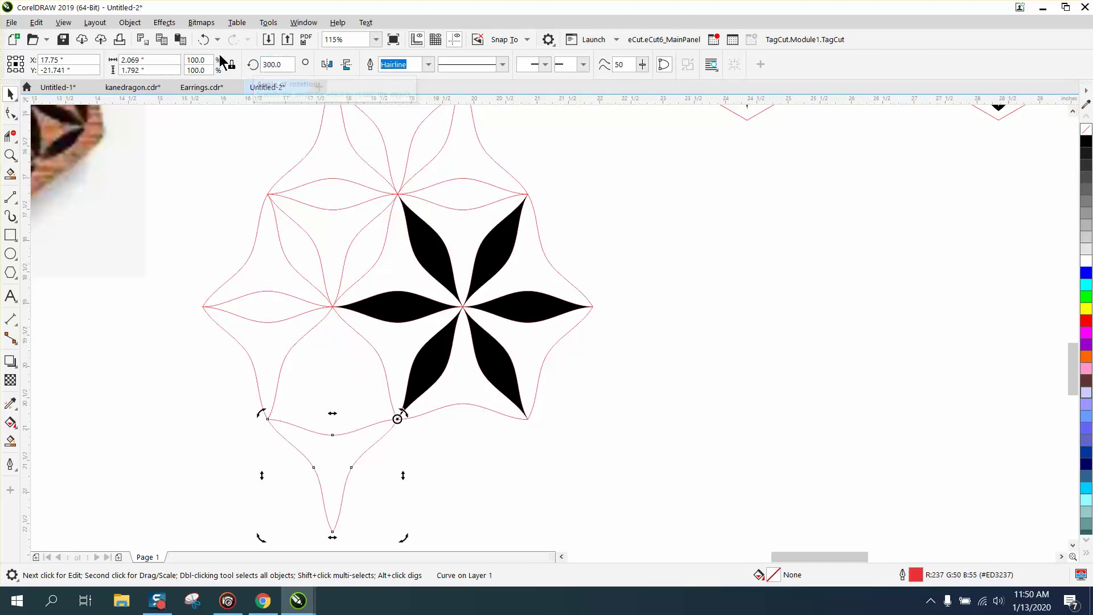
{"action": "left_click", "coordinate": [200, 46]}
{"action": "left_click", "coordinate": [200, 46]}
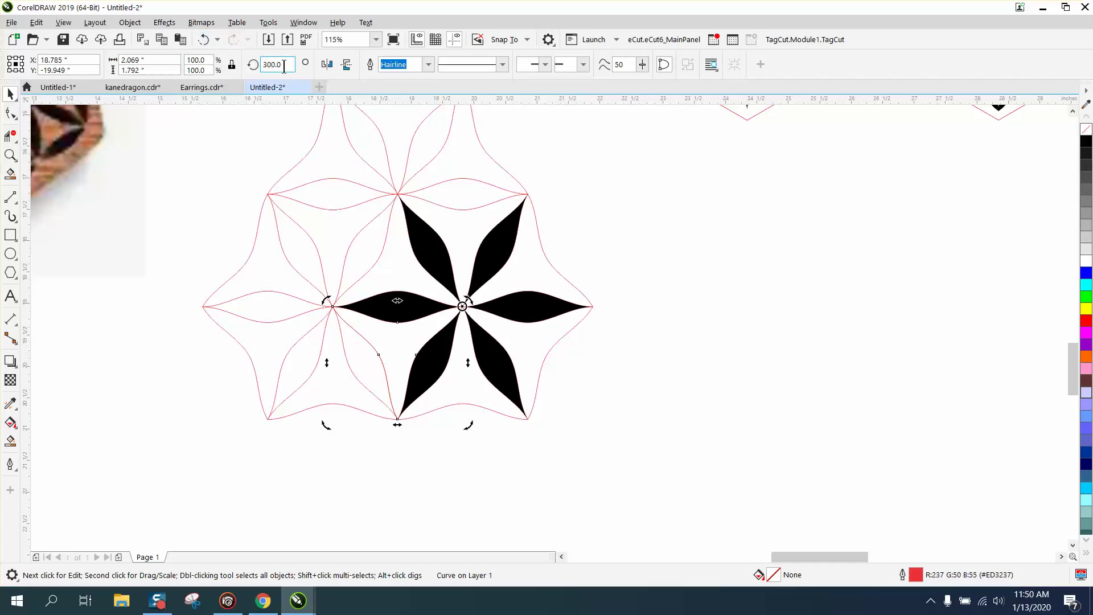
{"action": "left_click", "coordinate": [464, 311]}
{"action": "left_click_drag", "start_coordinate": [464, 311], "coordinate": [429, 385]}
{"action": "left_click", "coordinate": [206, 41]}
{"action": "left_click", "coordinate": [205, 40]}
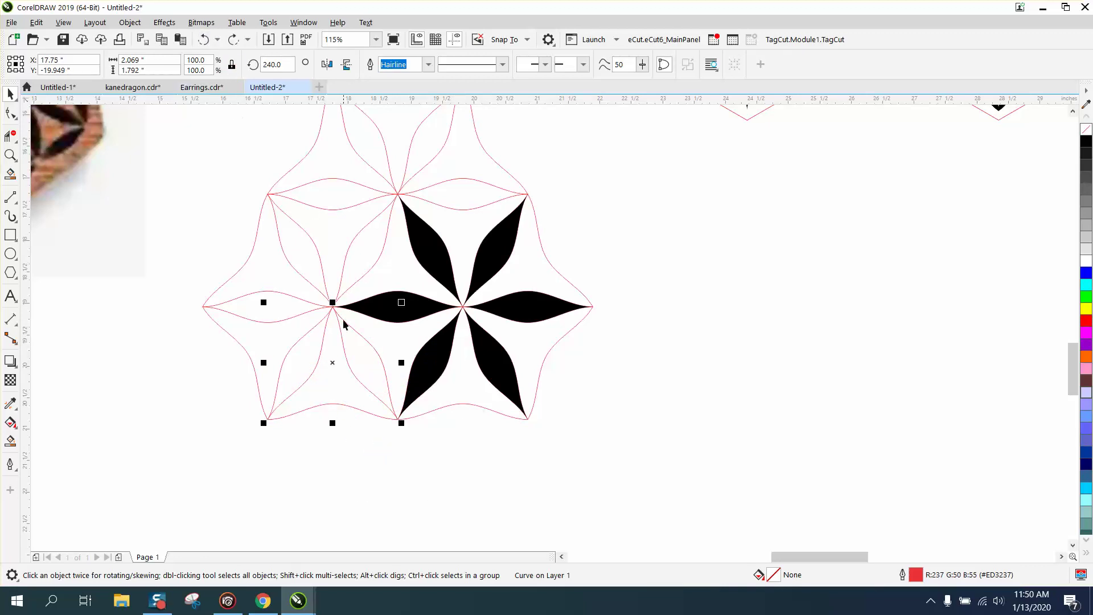
Rotate the petal 300° about its bottom node to fill the lower-left gap
{"action": "left_click", "coordinate": [332, 360]}
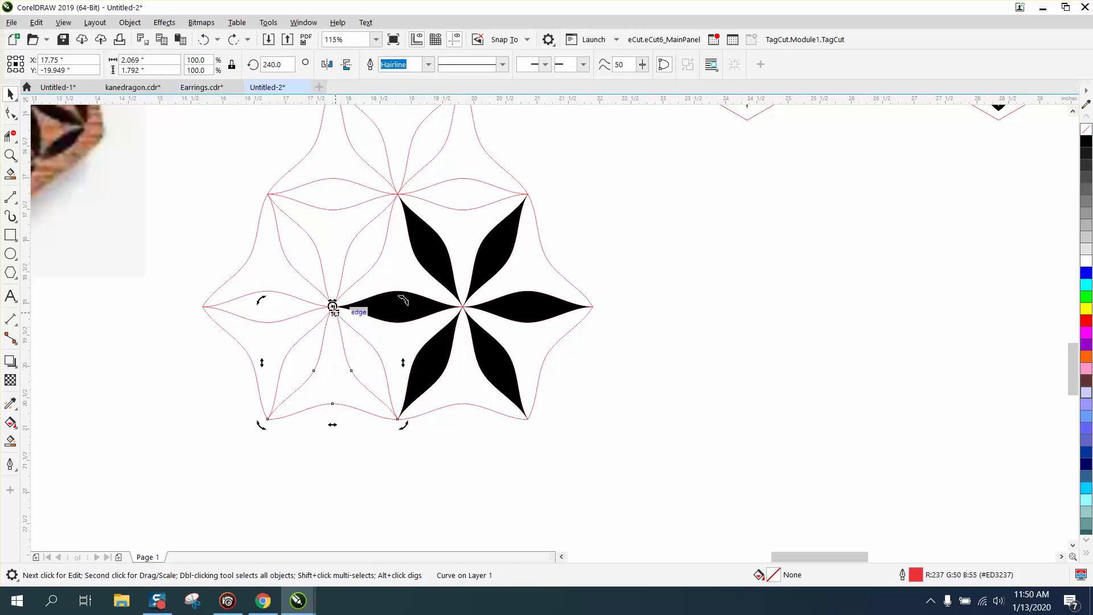
{"action": "left_click_drag", "start_coordinate": [333, 306], "coordinate": [398, 419]}
{"action": "left_click", "coordinate": [270, 65]}
{"action": "type", "text": "300"}
{"action": "key", "text": "Return"}
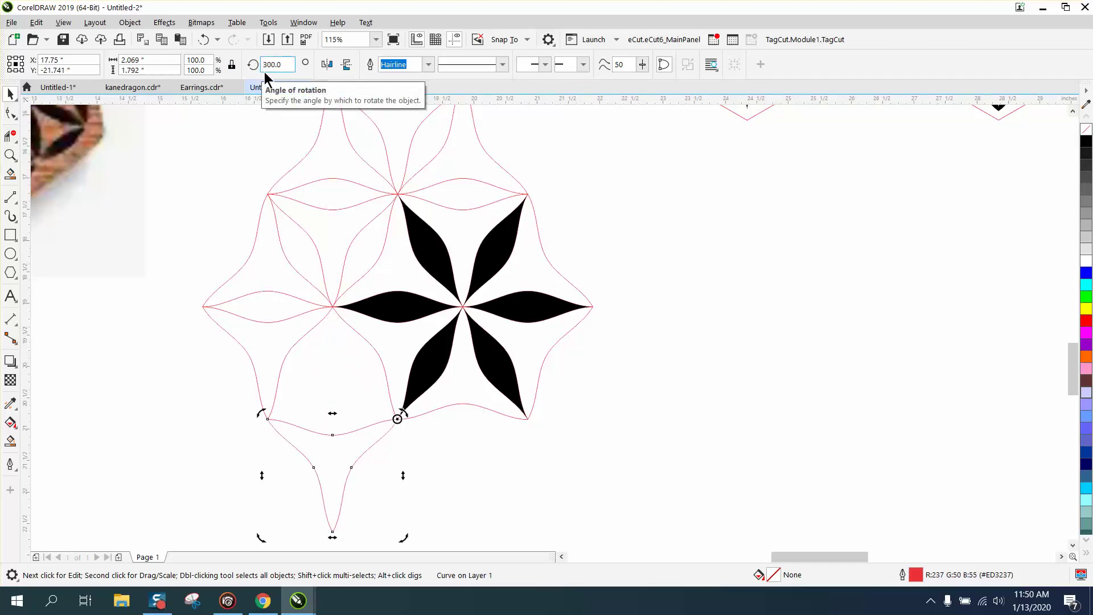
{"action": "left_click", "coordinate": [204, 40]}
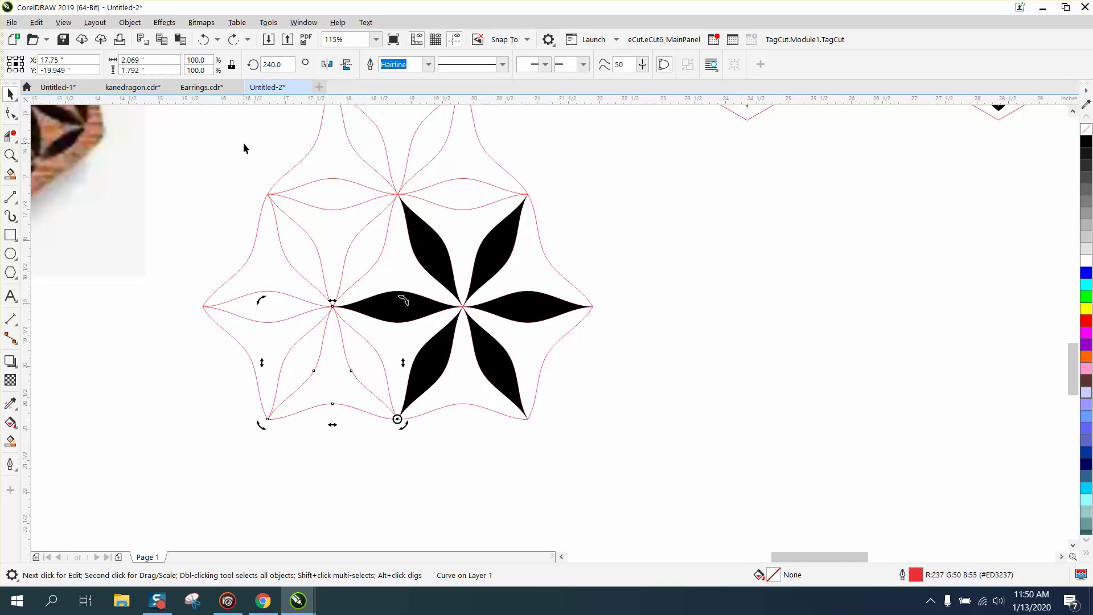
{"action": "key", "text": "ctrl+shift+z"}
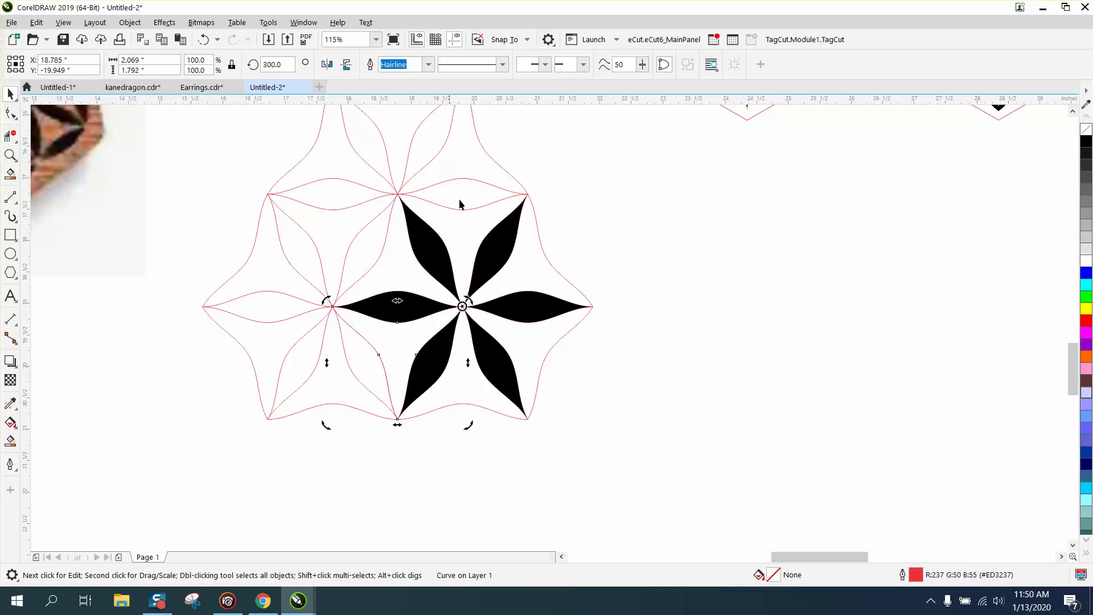
{"action": "key", "text": "Escape"}
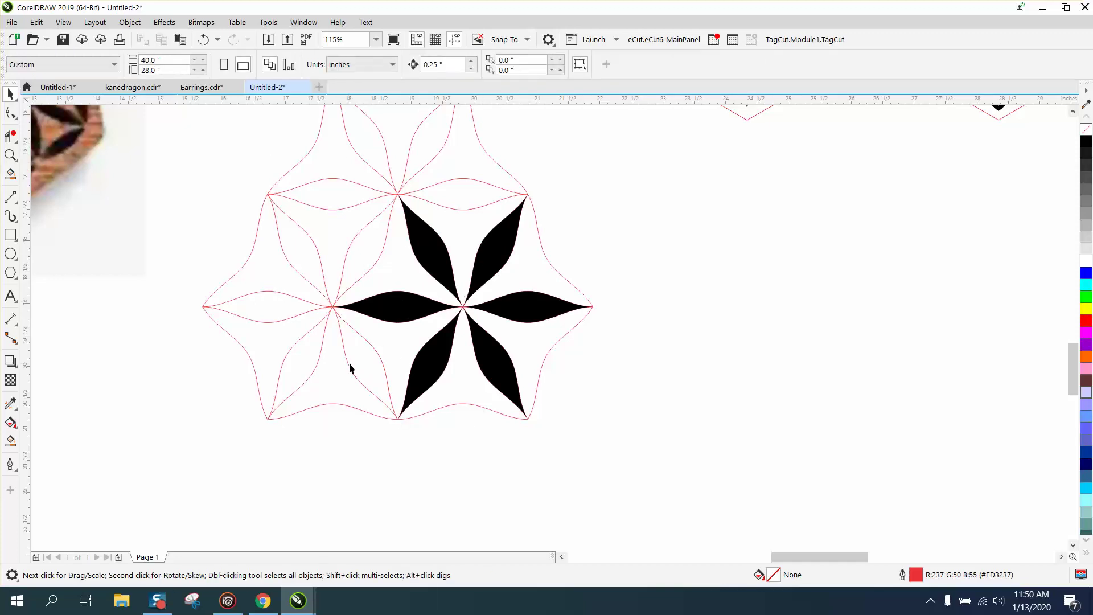
Rotate the lower-left petal 300°, then repeat the rotation twice for two more copies
{"action": "left_click", "coordinate": [315, 369]}
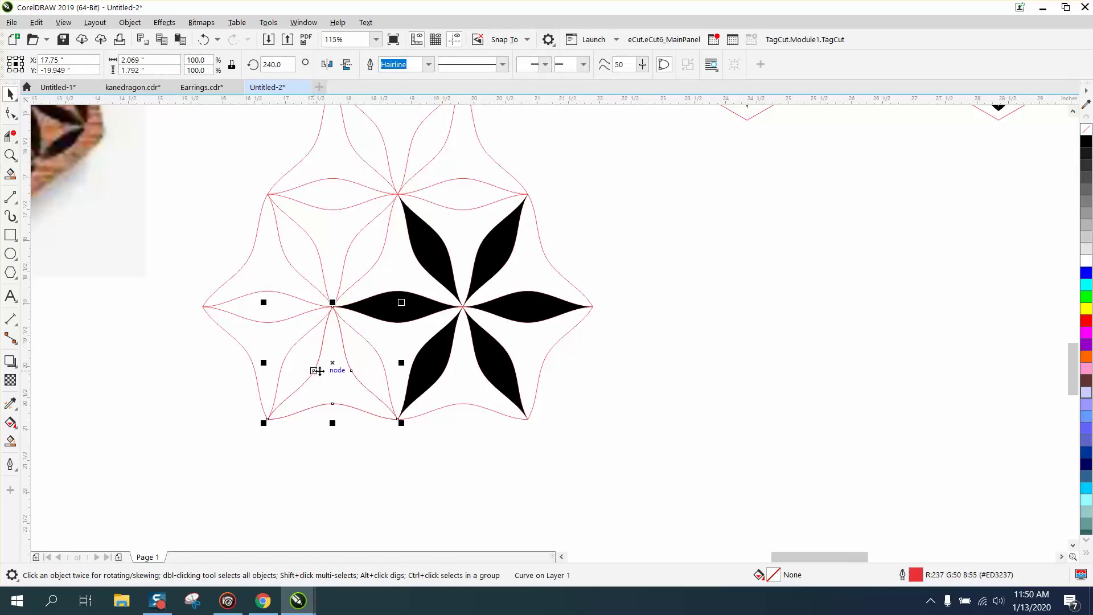
{"action": "left_click", "coordinate": [333, 367]}
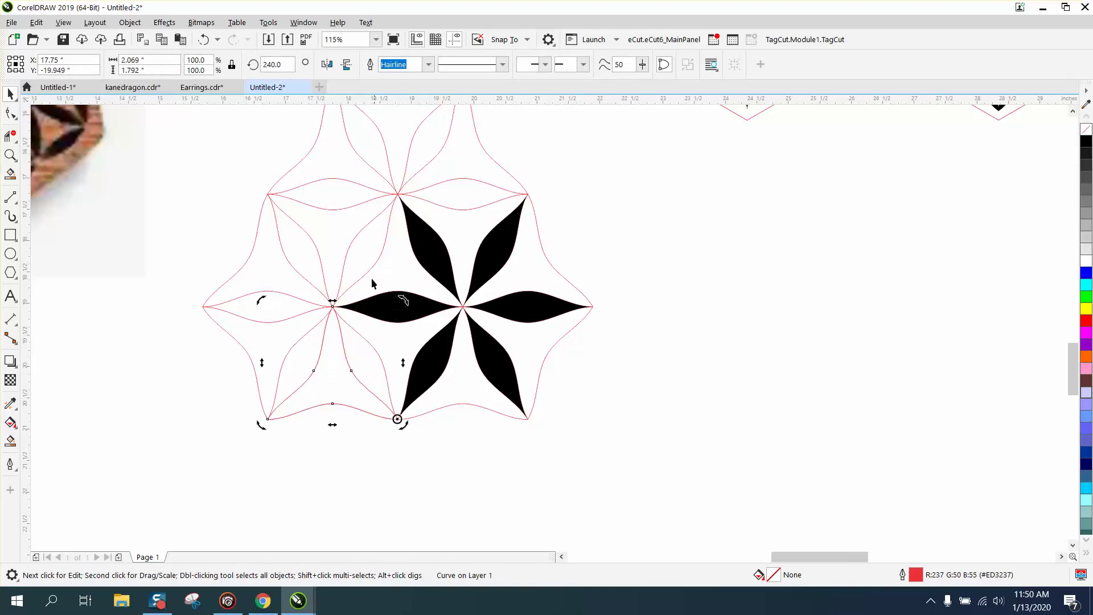
{"action": "left_click", "coordinate": [277, 64]}
{"action": "type", "text": "300"}
{"action": "key", "text": "Return"}
{"action": "key", "text": "ctrl+r"}
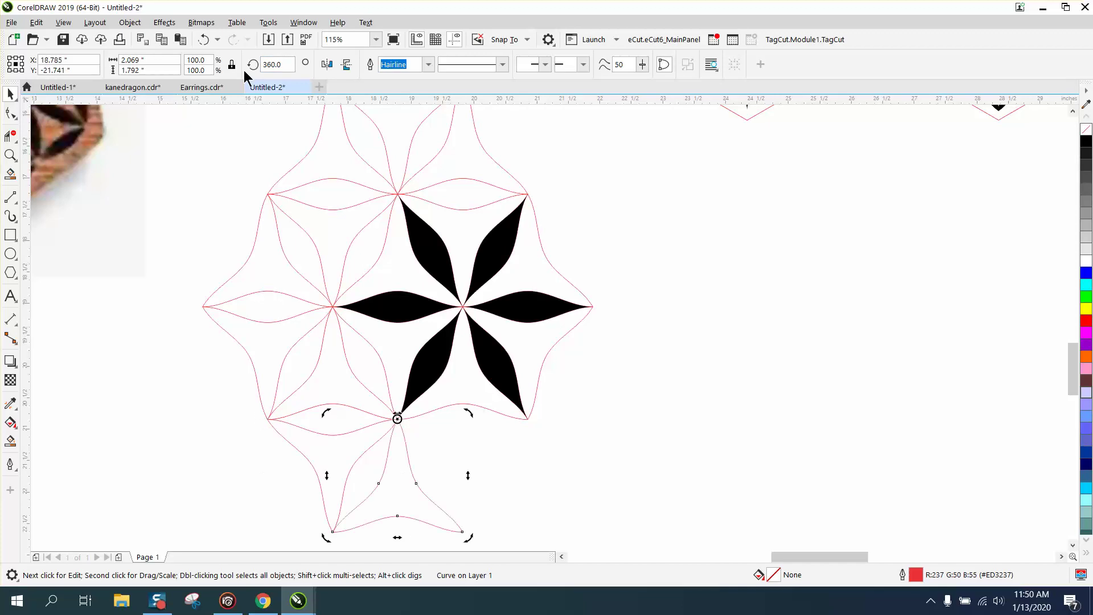
{"action": "left_click", "coordinate": [397, 420]}
{"action": "left_click", "coordinate": [453, 437]}
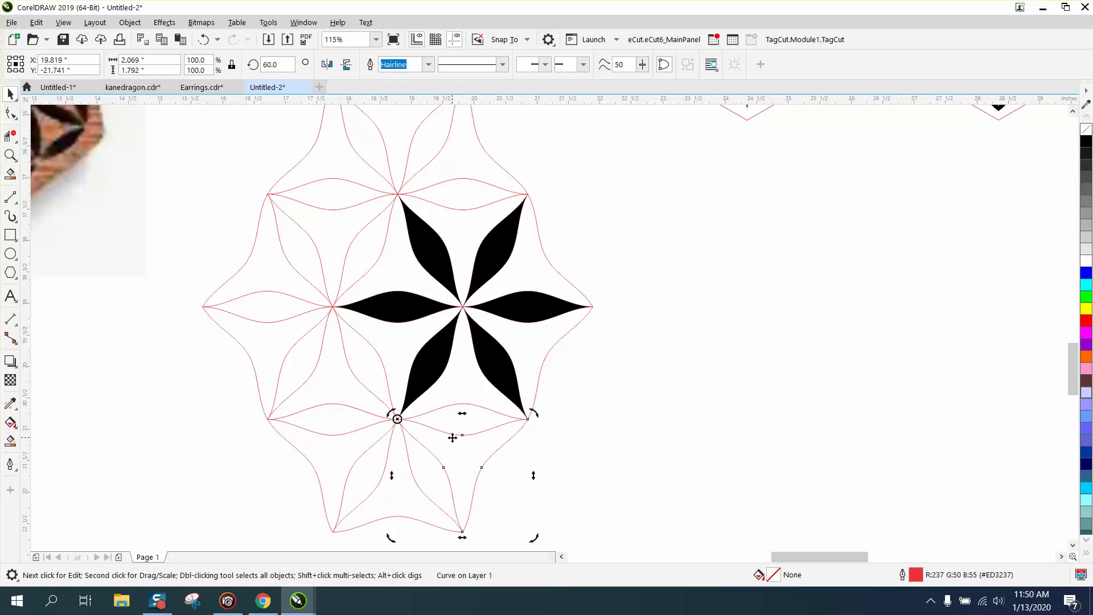
{"action": "key", "text": "ctrl+r"}
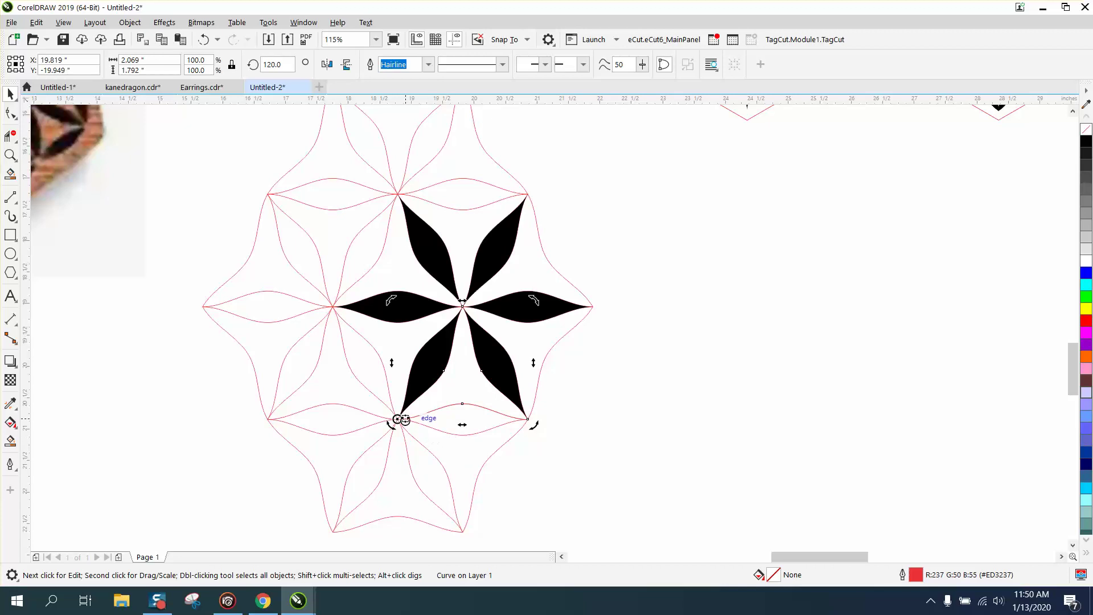
Rotate a bottom petal curve 120° about its right node
{"action": "left_click", "coordinate": [421, 429]}
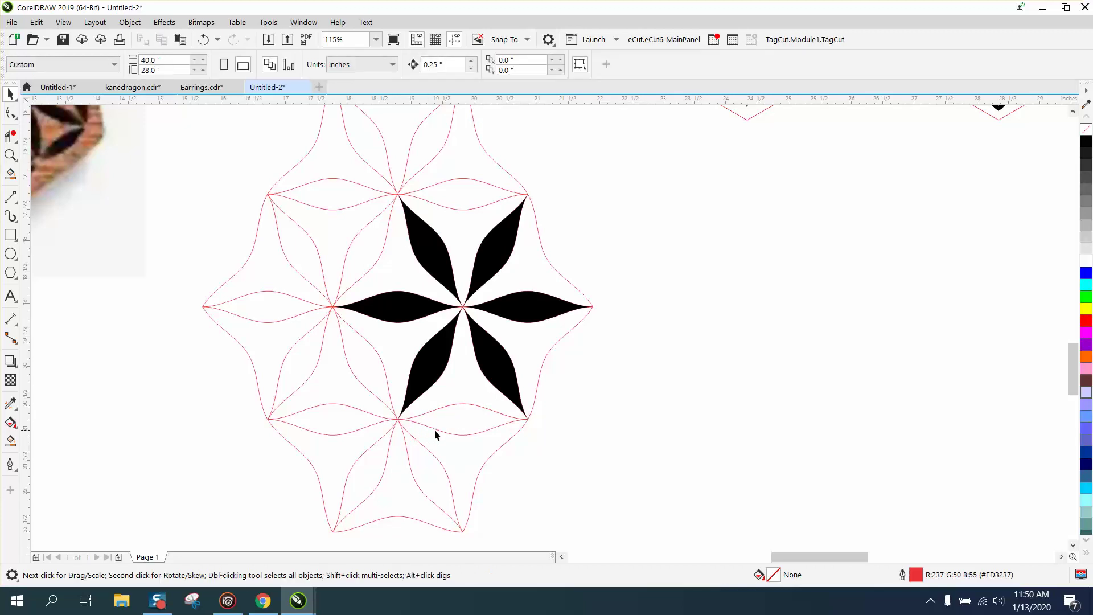
{"action": "left_click", "coordinate": [440, 431]}
{"action": "left_click", "coordinate": [442, 430]}
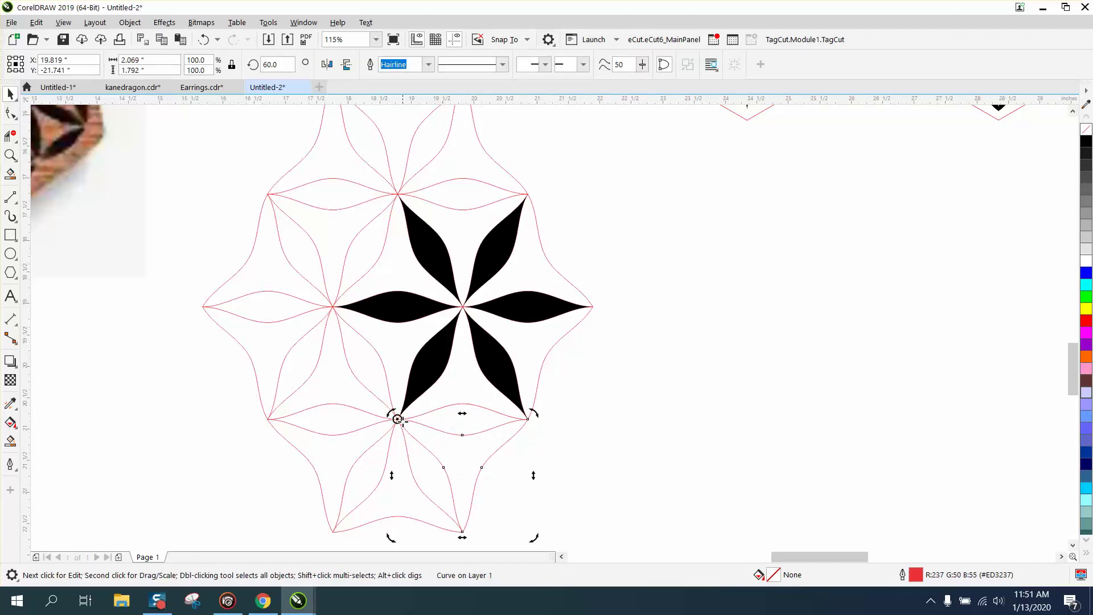
{"action": "left_click_drag", "start_coordinate": [397, 419], "coordinate": [528, 419]}
{"action": "double_click", "coordinate": [277, 64]}
{"action": "type", "text": "120"}
{"action": "key", "text": "Return"}
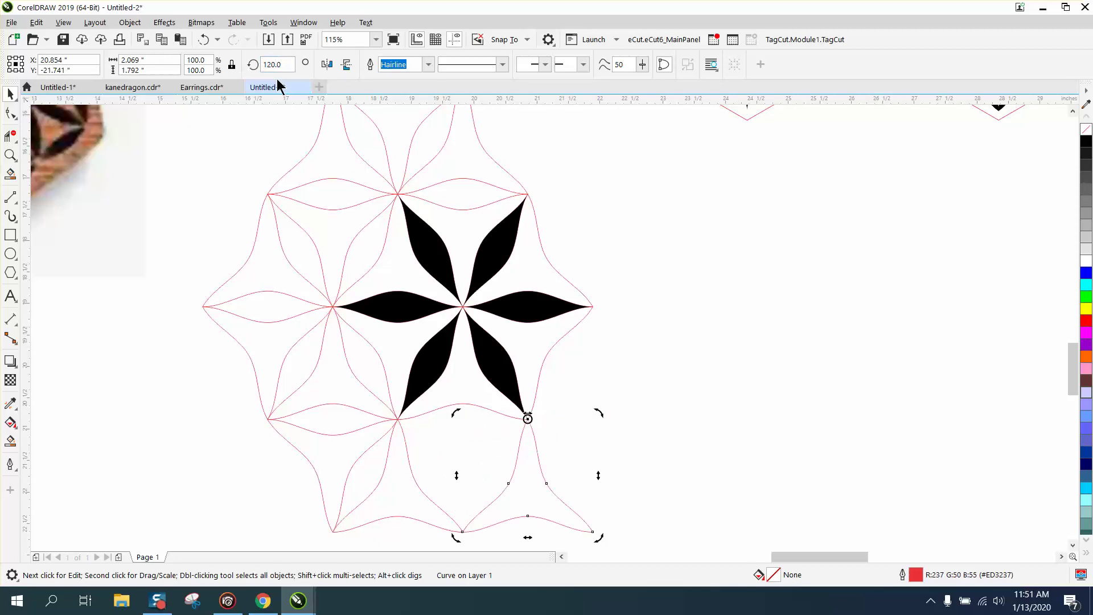
{"action": "left_click", "coordinate": [203, 39]}
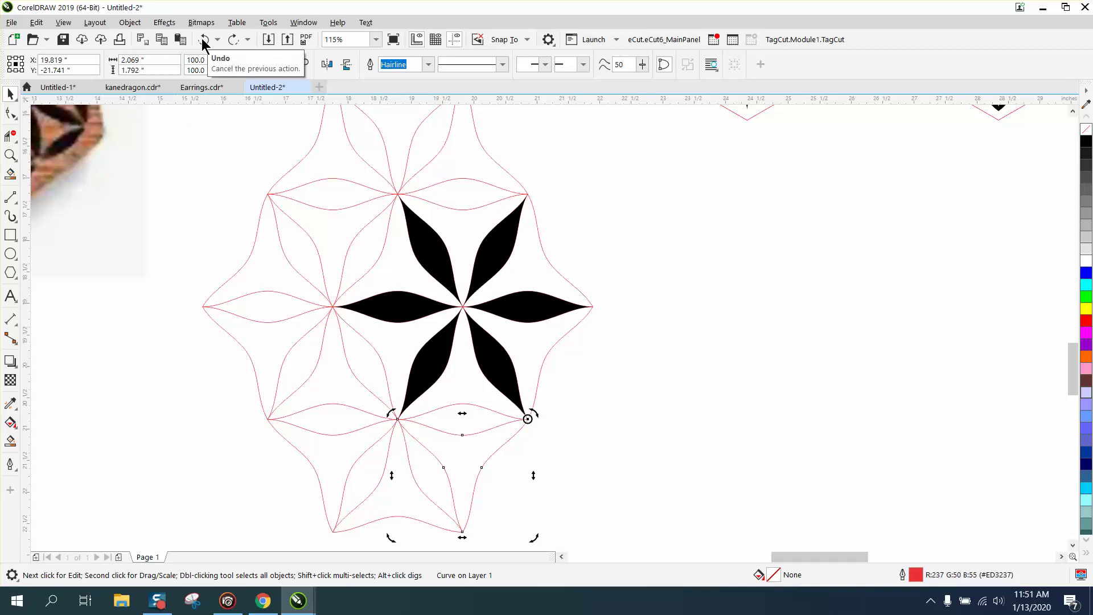
{"action": "left_click", "coordinate": [270, 64]}
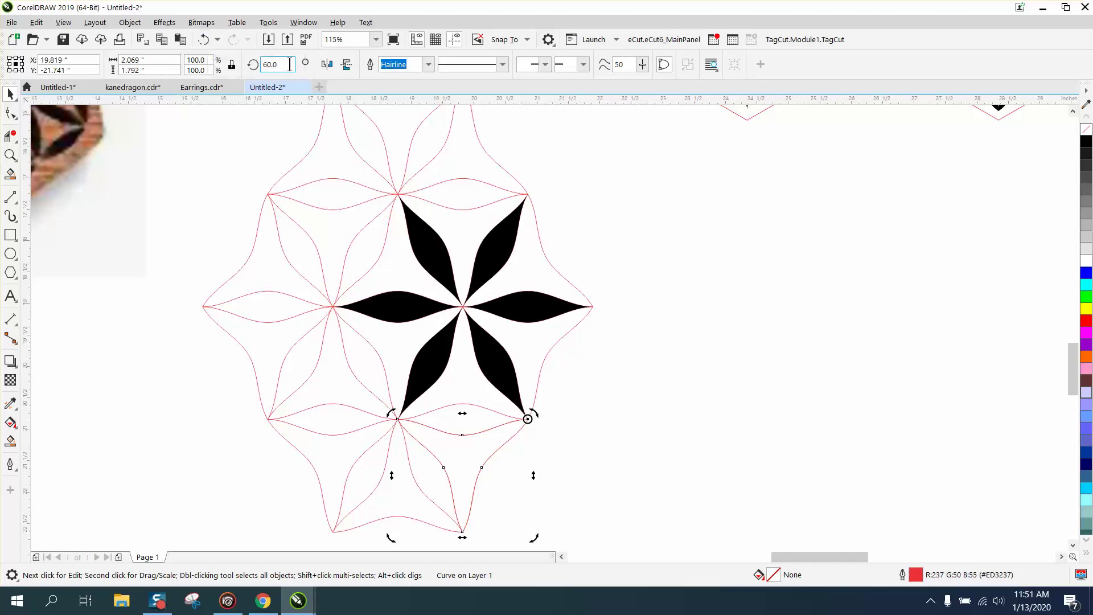
{"action": "type", "text": "120"}
{"action": "key", "text": "Return"}
{"action": "key", "text": "Return"}
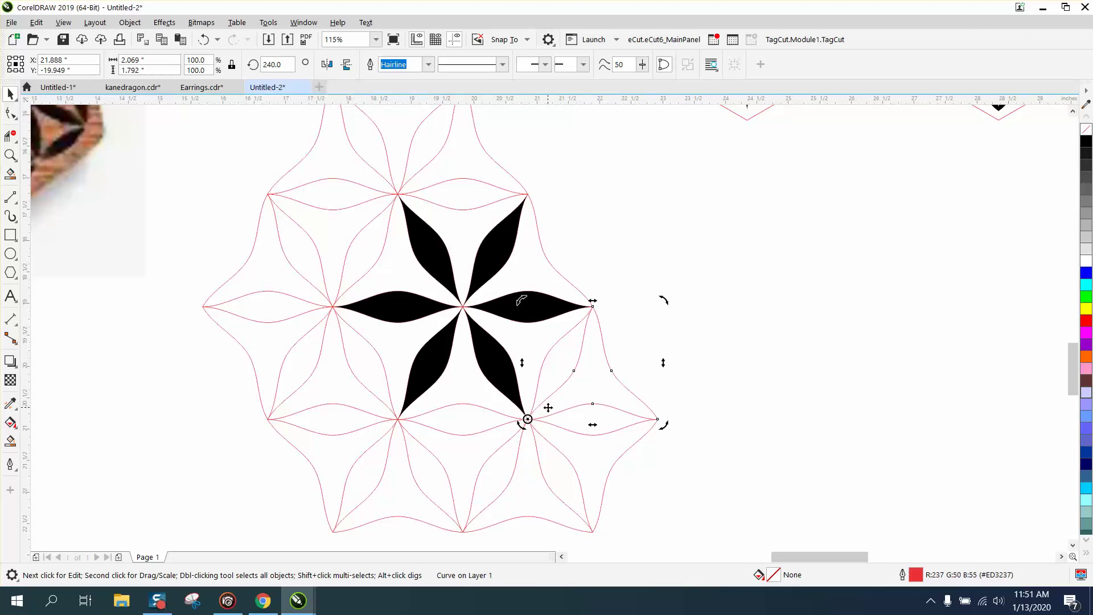
Rotate another petal curve by entering 300°, 360° and 60° in turn
{"action": "left_click", "coordinate": [718, 393]}
{"action": "left_click", "coordinate": [609, 365]}
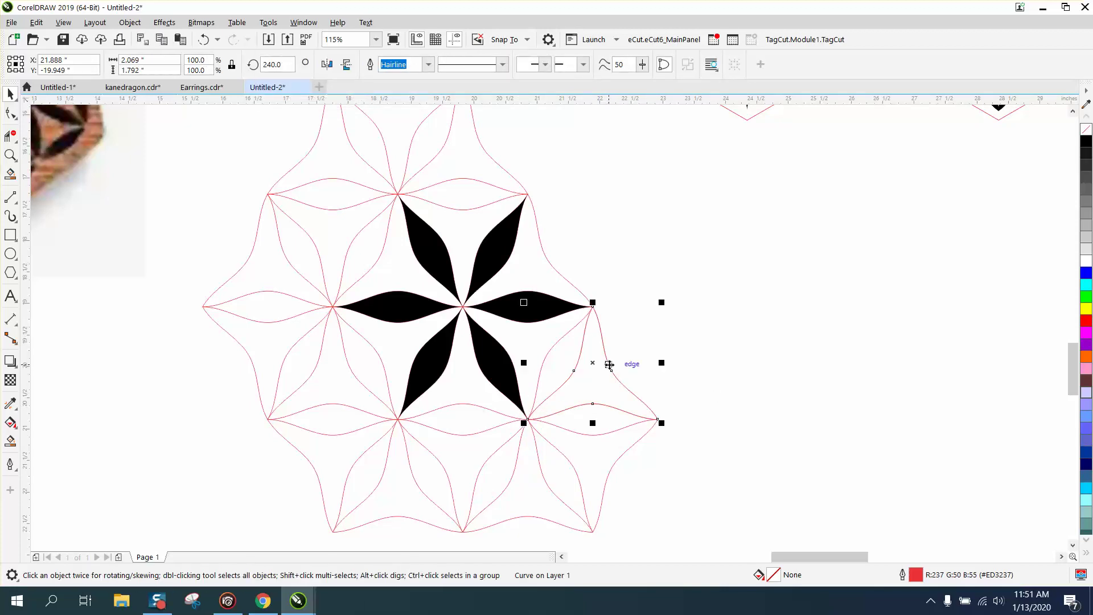
{"action": "left_click", "coordinate": [556, 415]}
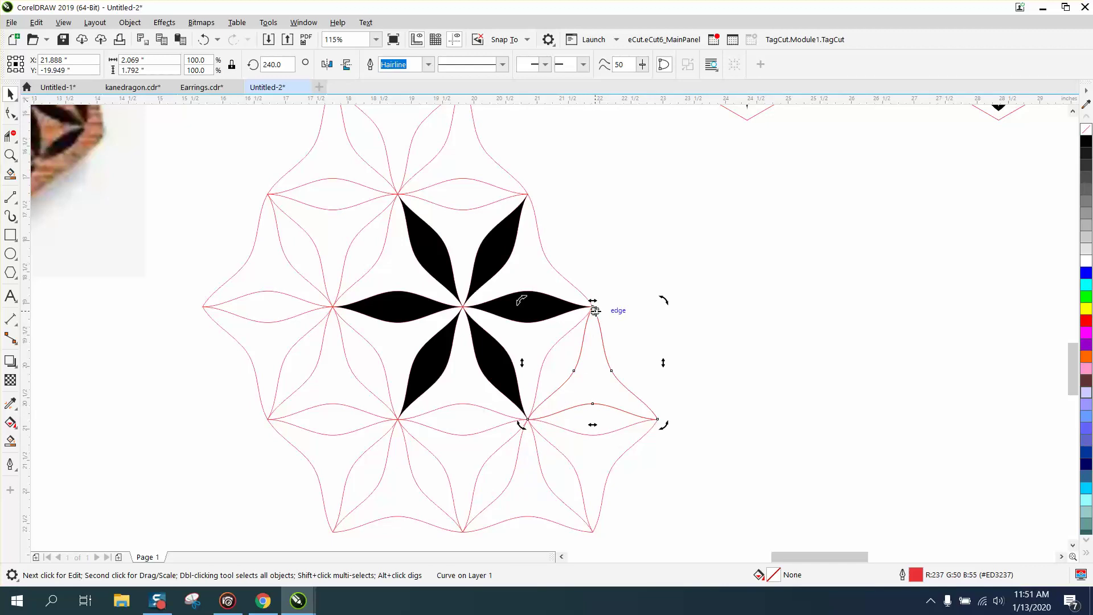
{"action": "left_click", "coordinate": [276, 64]}
{"action": "type", "text": "300"}
{"action": "key", "text": "Return"}
{"action": "type", "text": "360"}
{"action": "key", "text": "Return"}
{"action": "type", "text": "60"}
{"action": "key", "text": "Return"}
Zoom in on the pattern, rotate a petal 120° about its upper node and repeat the rotation
{"action": "scroll", "coordinate": [630, 302], "scroll_direction": "down", "scroll_amount": 3}
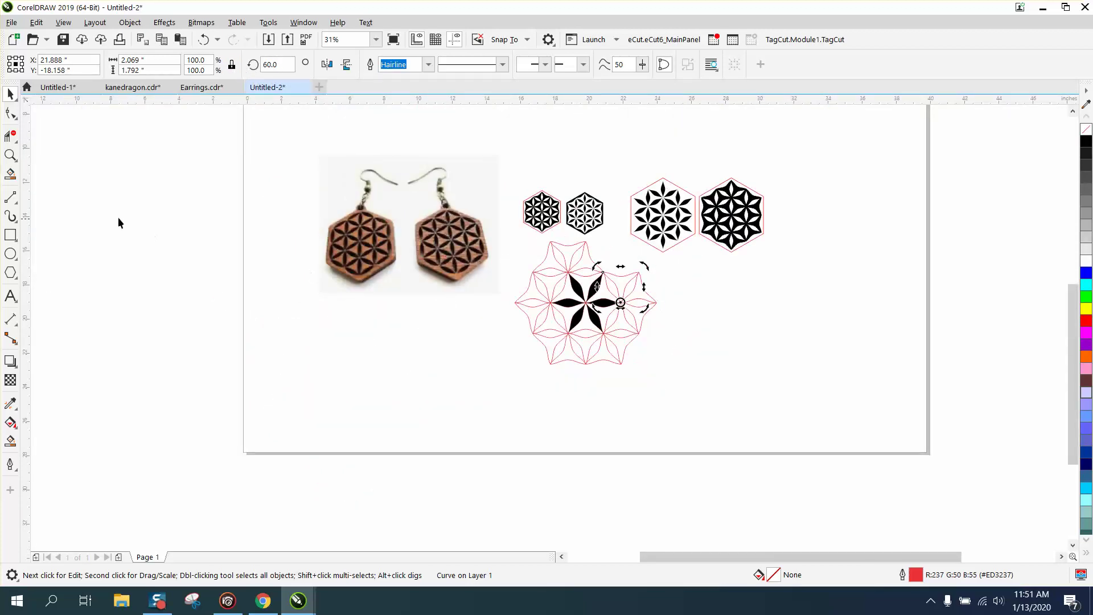
{"action": "left_click", "coordinate": [10, 154]}
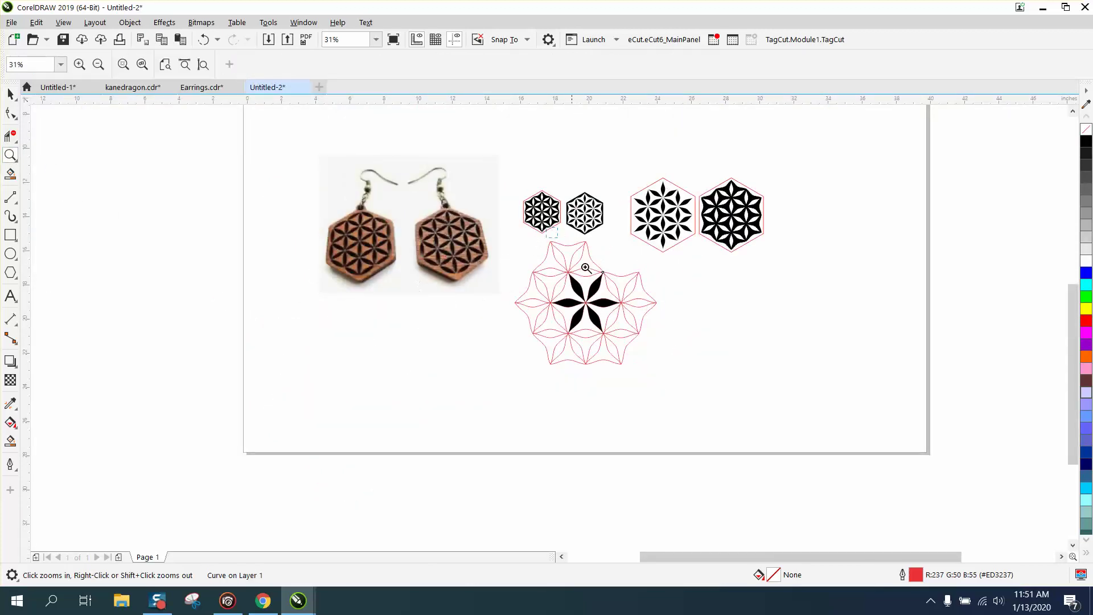
{"action": "left_click_drag", "start_coordinate": [761, 392], "coordinate": [539, 225]}
{"action": "left_click", "coordinate": [11, 94]}
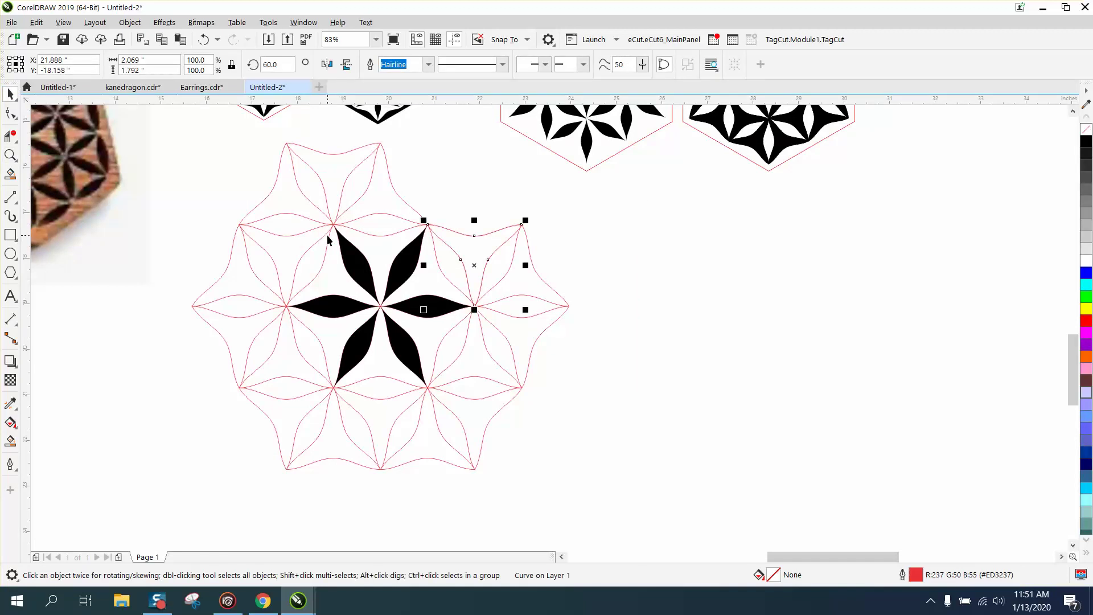
{"action": "left_click", "coordinate": [472, 266]}
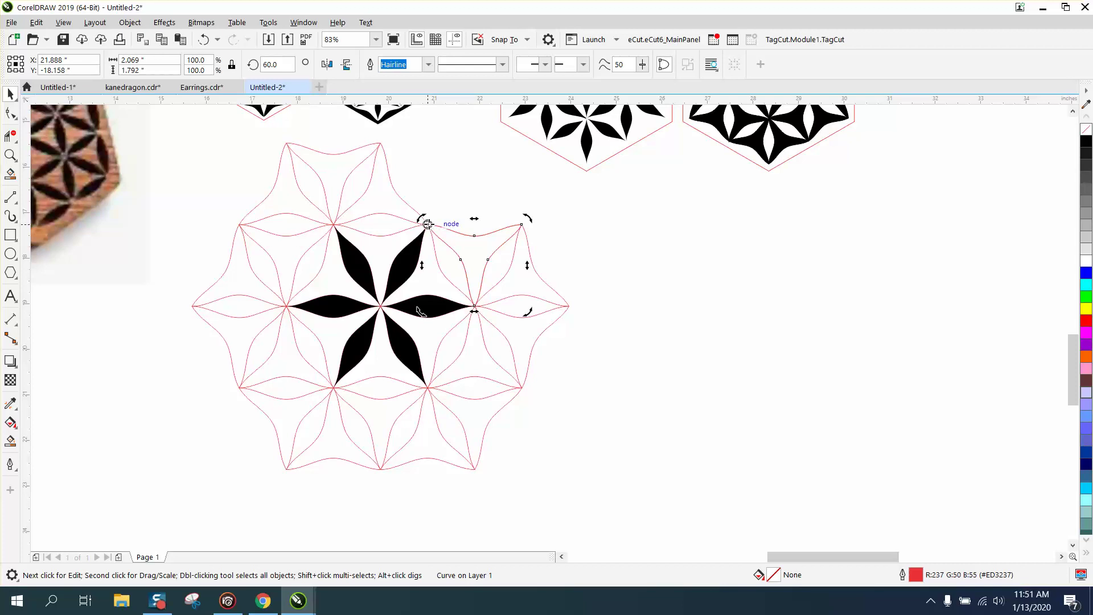
{"action": "left_click", "coordinate": [278, 64]}
{"action": "type", "text": "120"}
{"action": "key", "text": "Return"}
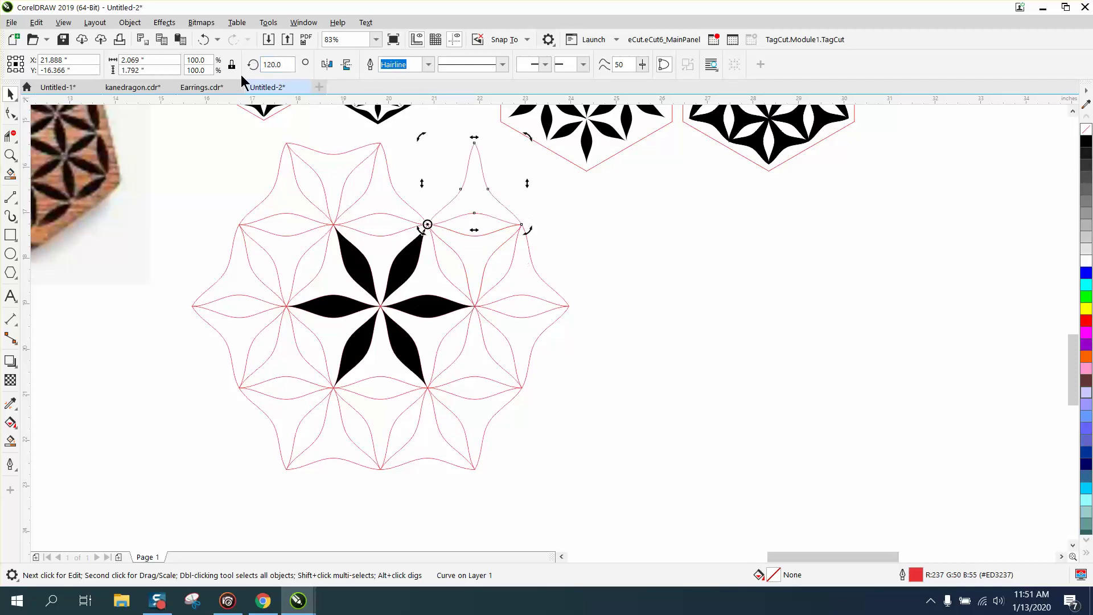
{"action": "key", "text": "ctrl+r"}
{"action": "scroll", "coordinate": [439, 259], "scroll_direction": "down", "scroll_amount": 4}
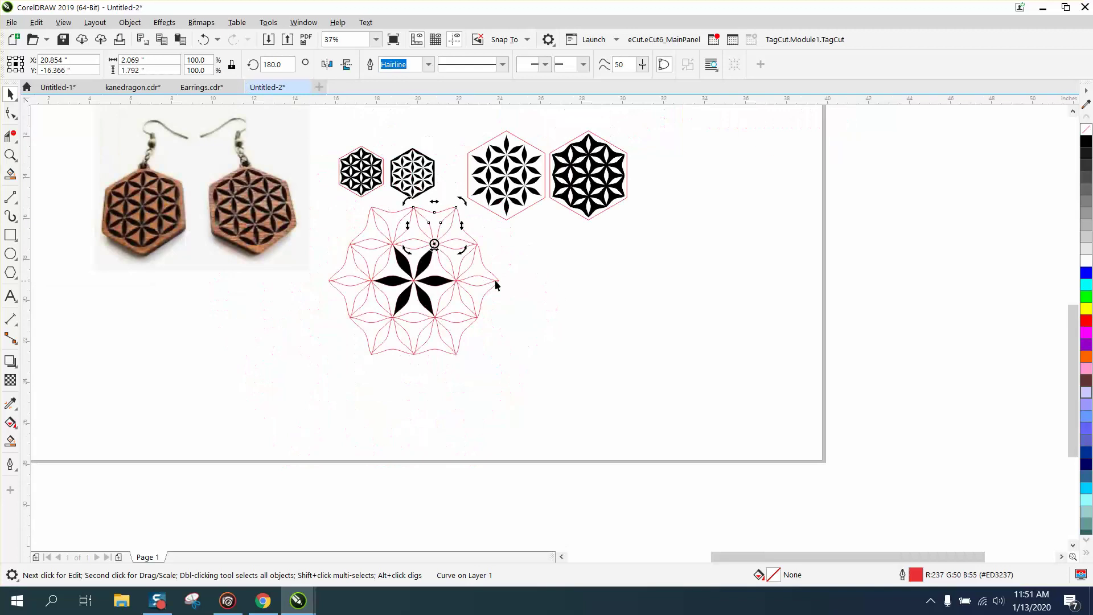
Select the whole red flower, move it down-right, and remove its black fill
{"action": "left_click_drag", "start_coordinate": [319, 200], "coordinate": [539, 376]}
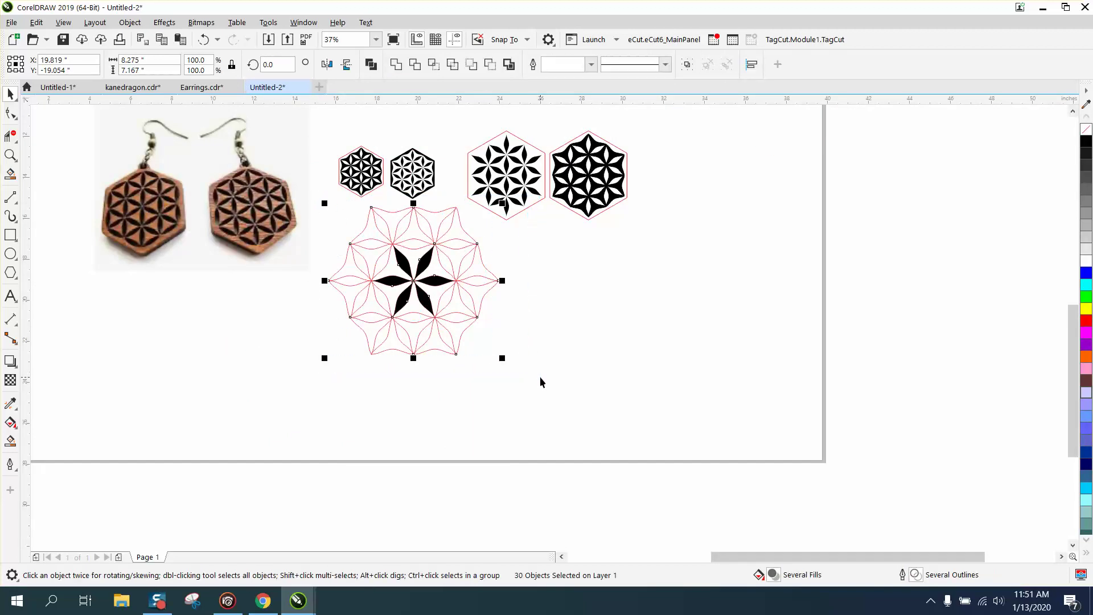
{"action": "left_click_drag", "start_coordinate": [417, 285], "coordinate": [514, 350]}
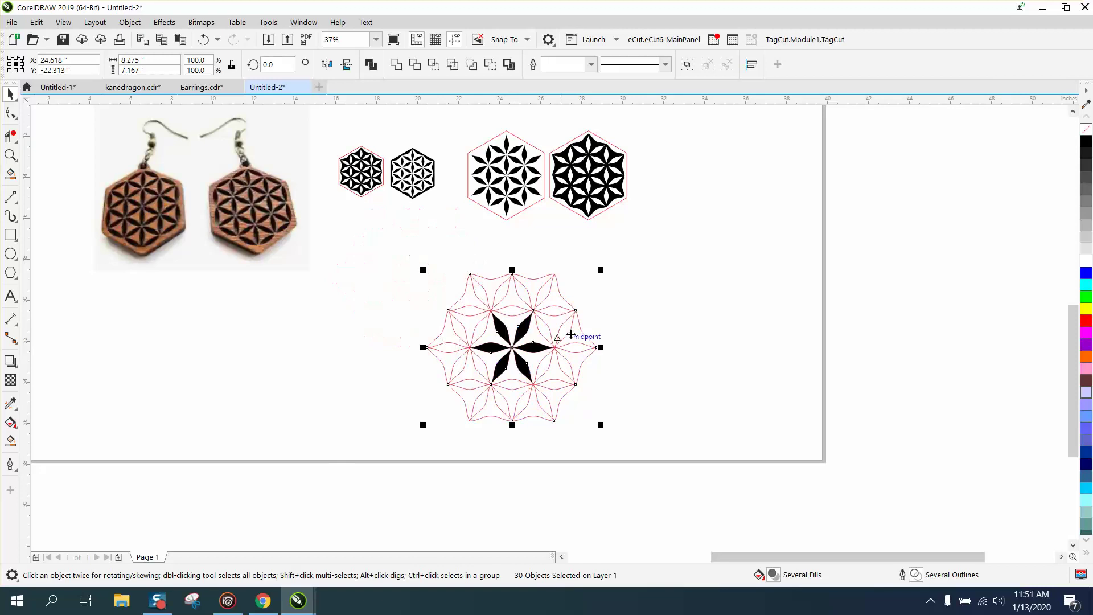
{"action": "right_click", "coordinate": [1086, 131]}
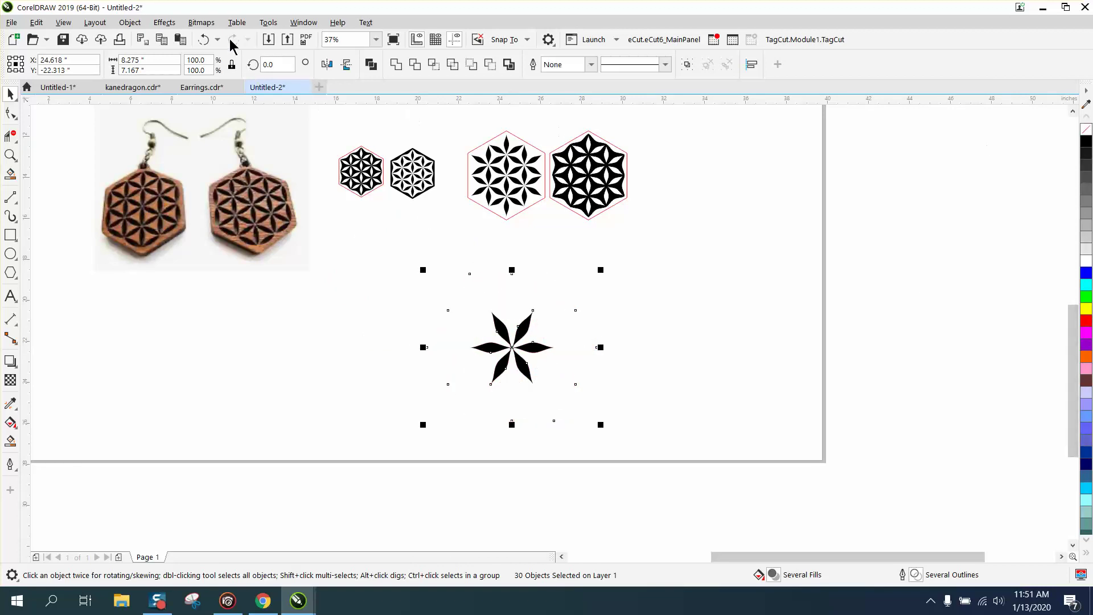
{"action": "left_click", "coordinate": [203, 39]}
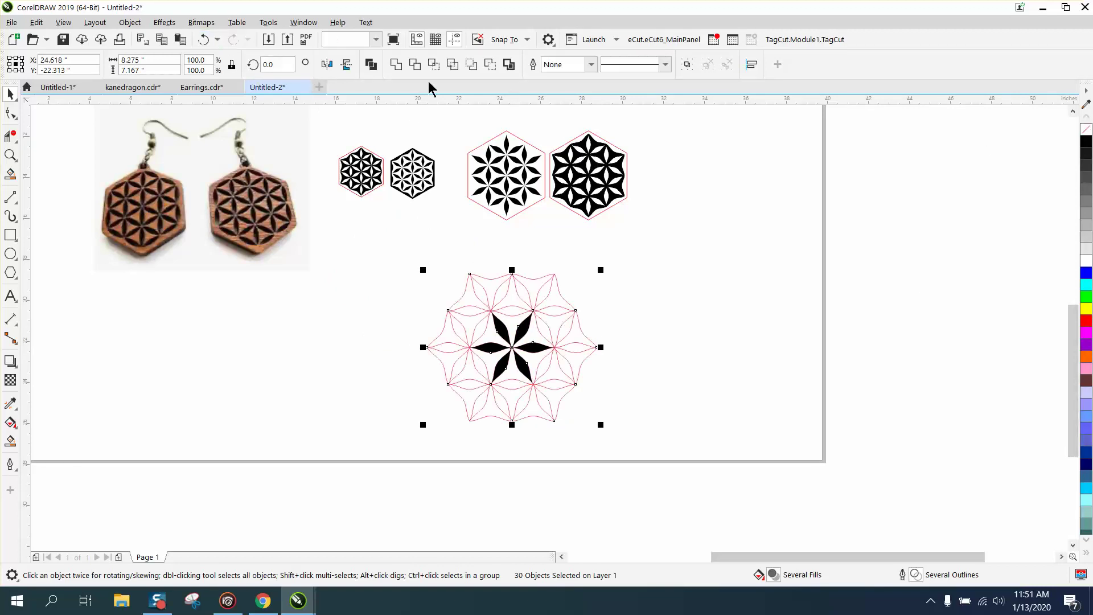
{"action": "left_click", "coordinate": [1086, 130]}
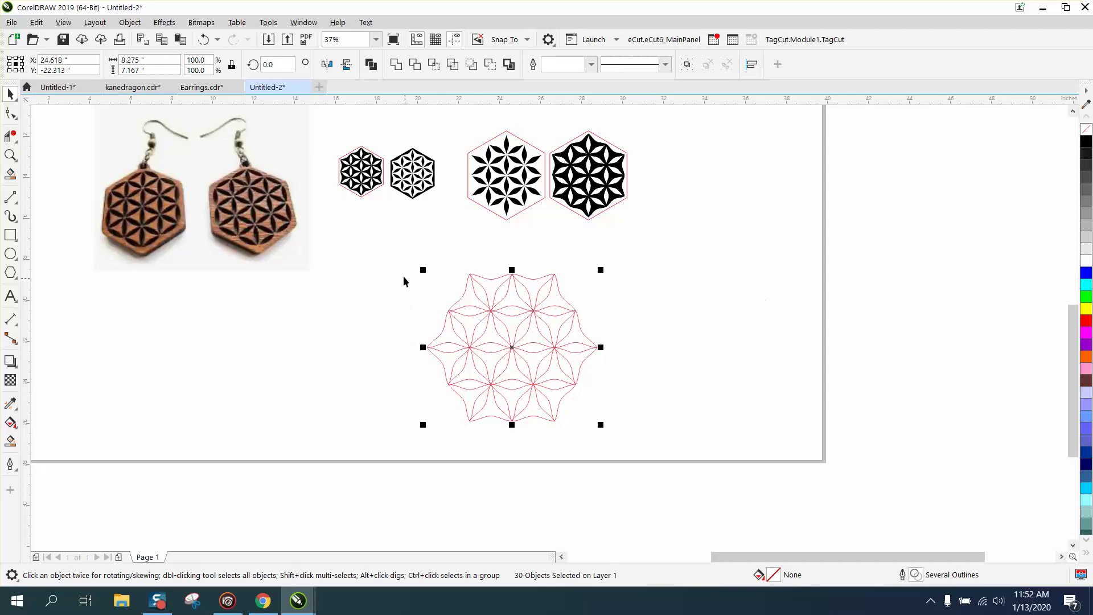
Combine all 30 flower parts into one curve and rotate it 30°
{"action": "left_click_drag", "start_coordinate": [394, 248], "coordinate": [687, 449]}
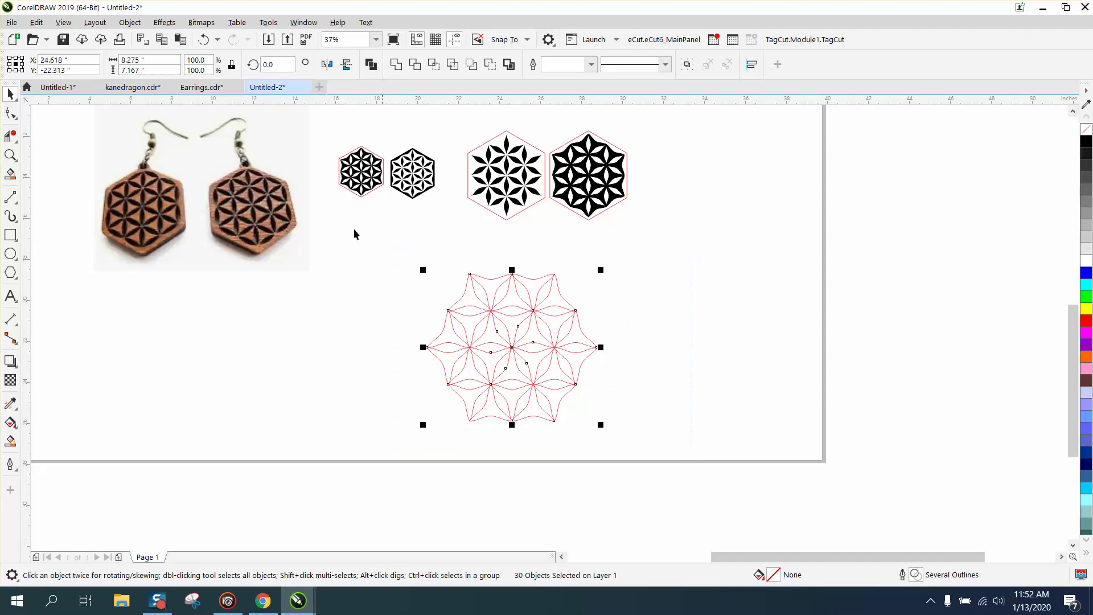
{"action": "left_click", "coordinate": [147, 28]}
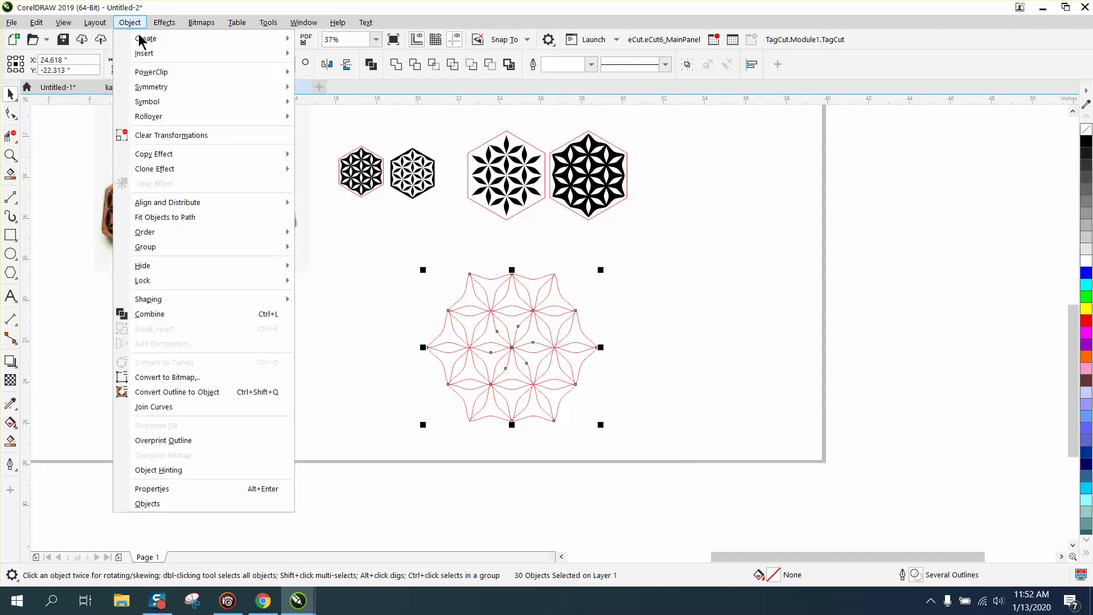
{"action": "left_click", "coordinate": [163, 313]}
{"action": "left_click", "coordinate": [716, 329]}
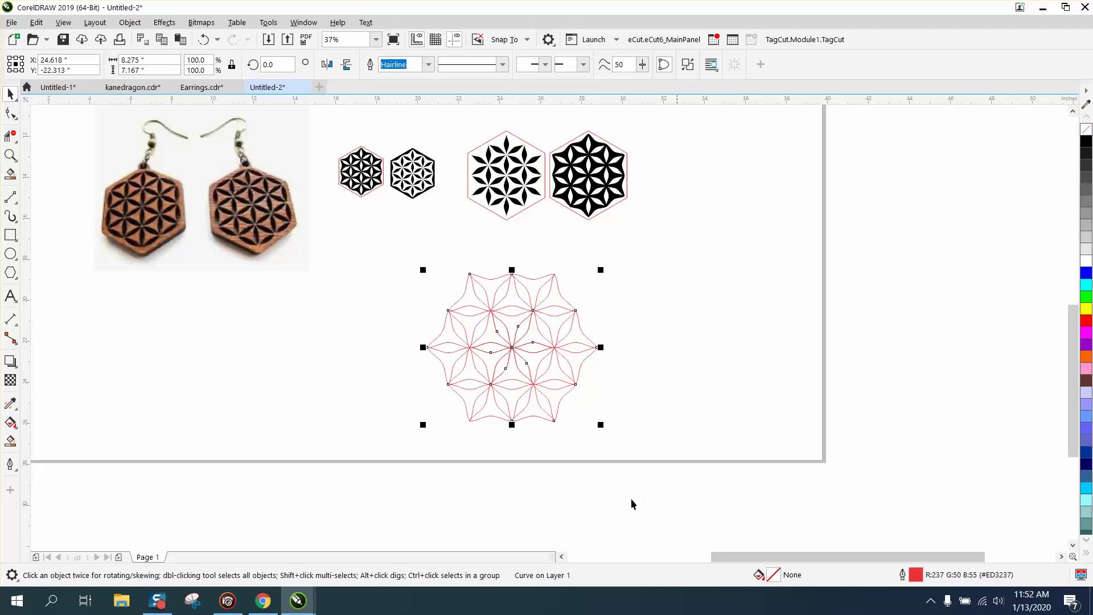
{"action": "double_click", "coordinate": [274, 65]}
{"action": "type", "text": "6"}
{"action": "type", "text": "0"}
{"action": "key", "text": "Return"}
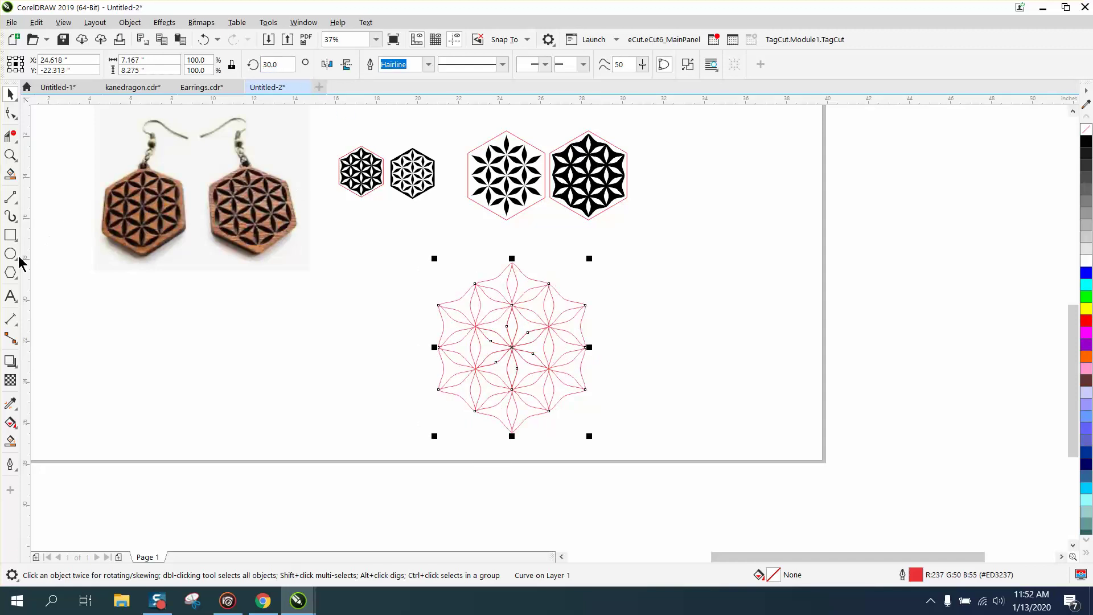
Draw a polygon beside the pattern, raise it to six sides, and enlarge it to 116.4%
{"action": "left_click", "coordinate": [10, 272]}
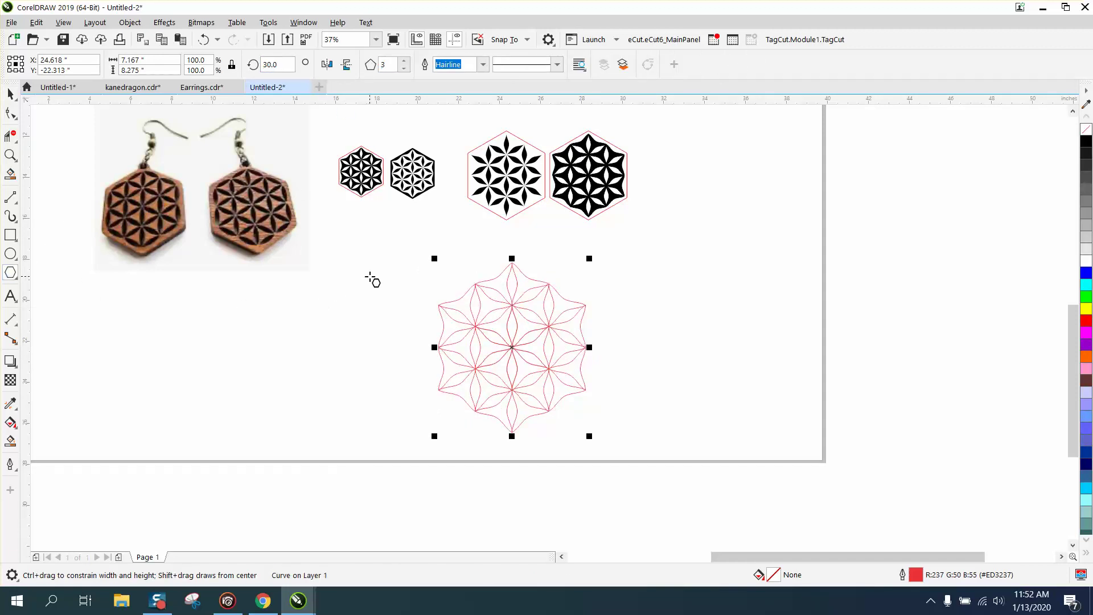
{"action": "left_click_drag", "start_coordinate": [368, 278], "coordinate": [227, 392]}
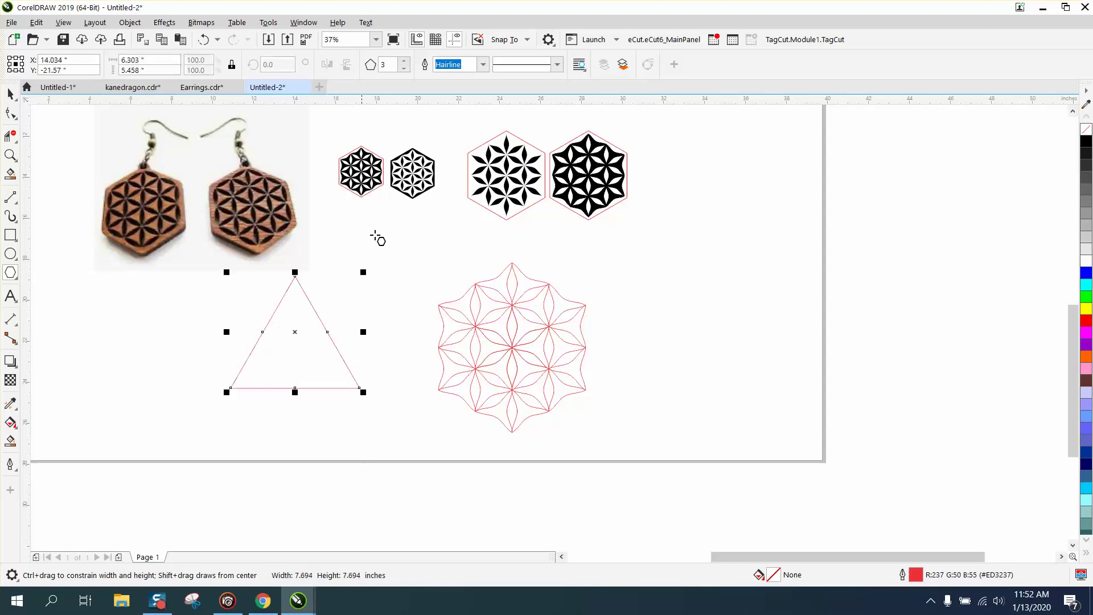
{"action": "left_click", "coordinate": [404, 60]}
{"action": "left_click", "coordinate": [405, 60]}
{"action": "left_click", "coordinate": [405, 61]}
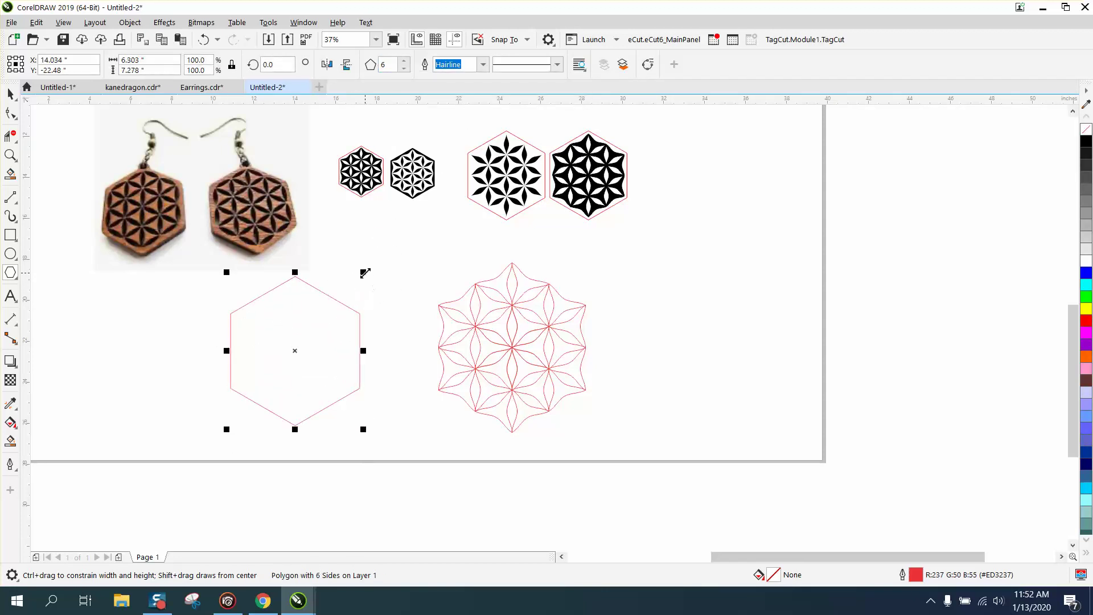
{"action": "left_click_drag", "start_coordinate": [363, 272], "coordinate": [388, 249]}
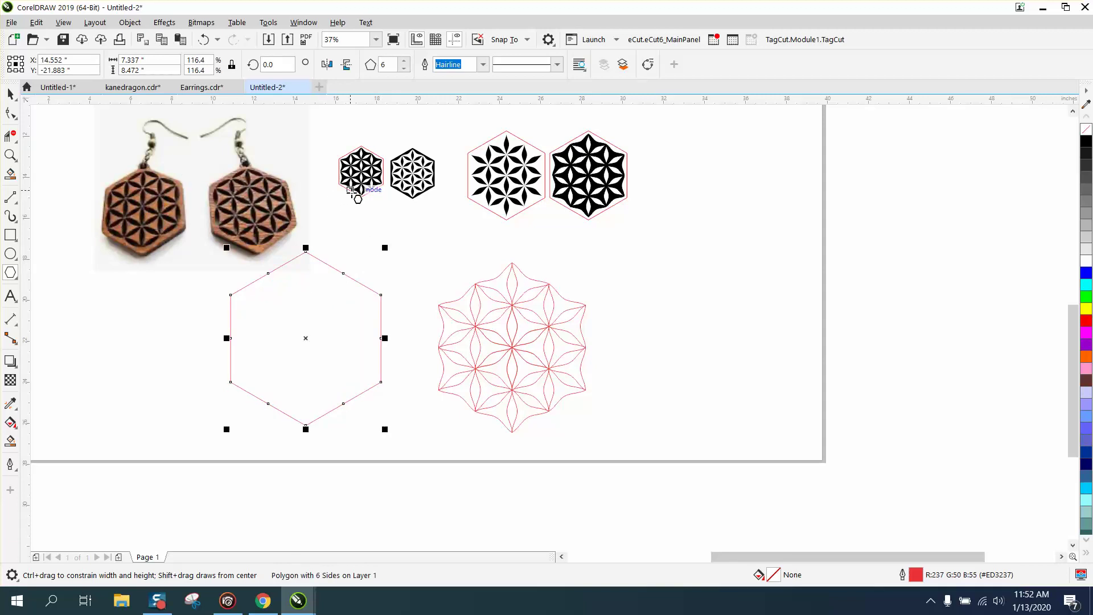
Move the four existing hexagon designs off the page to the right
{"action": "left_click", "coordinate": [10, 94]}
{"action": "left_click_drag", "start_coordinate": [321, 121], "coordinate": [345, 151]}
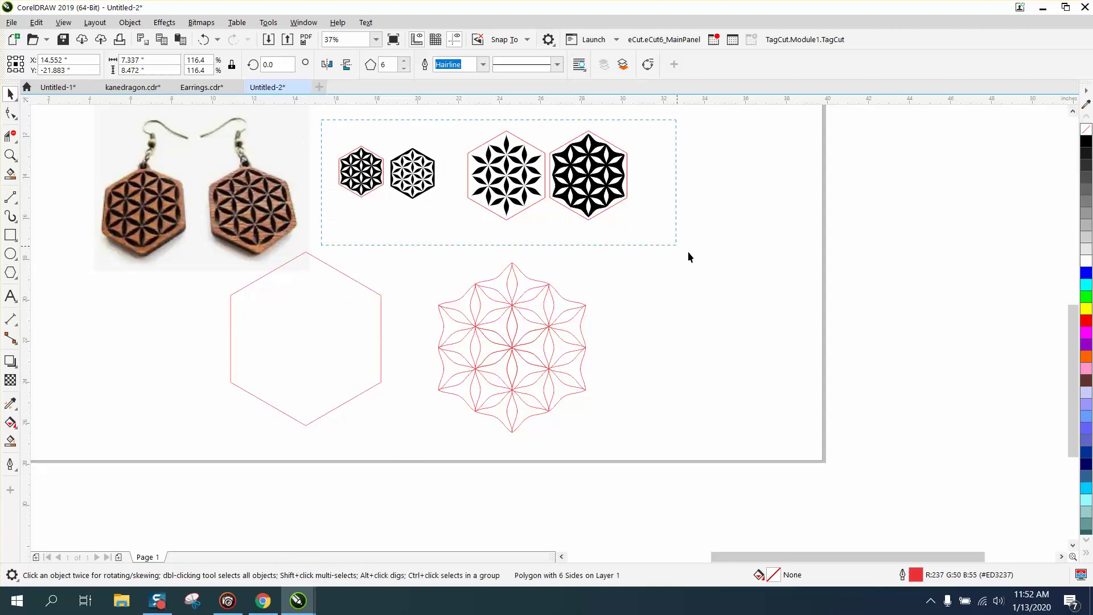
{"action": "left_click_drag", "start_coordinate": [706, 265], "coordinate": [706, 265]}
{"action": "left_click_drag", "start_coordinate": [588, 174], "coordinate": [955, 192]}
{"action": "left_click", "coordinate": [511, 370]}
{"action": "key", "text": "ctrl+z"}
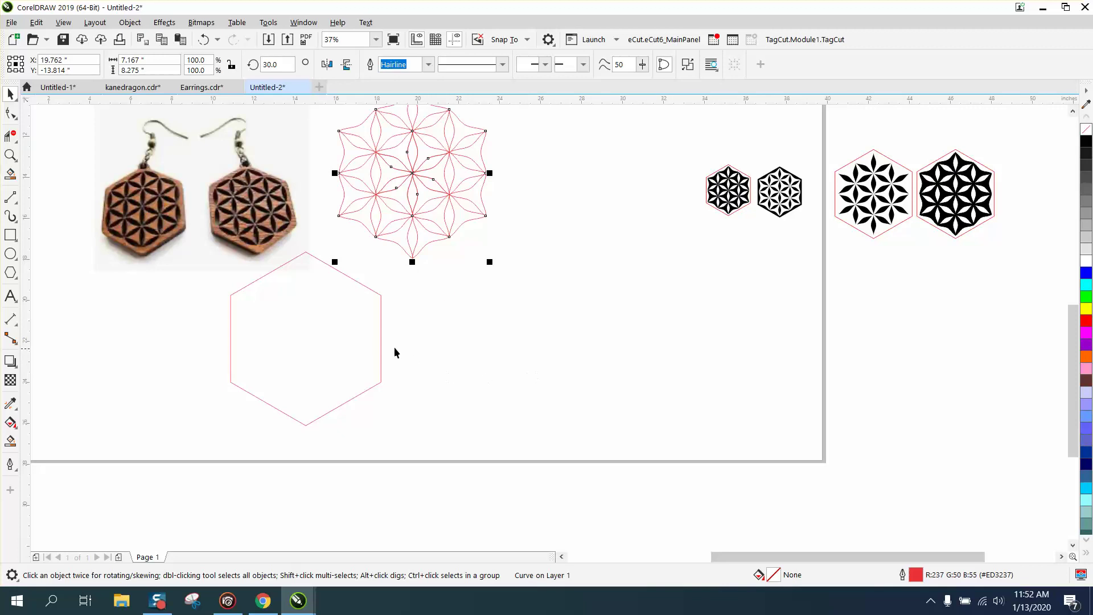
{"action": "left_click", "coordinate": [381, 338]}
{"action": "key", "text": "ctrl+z"}
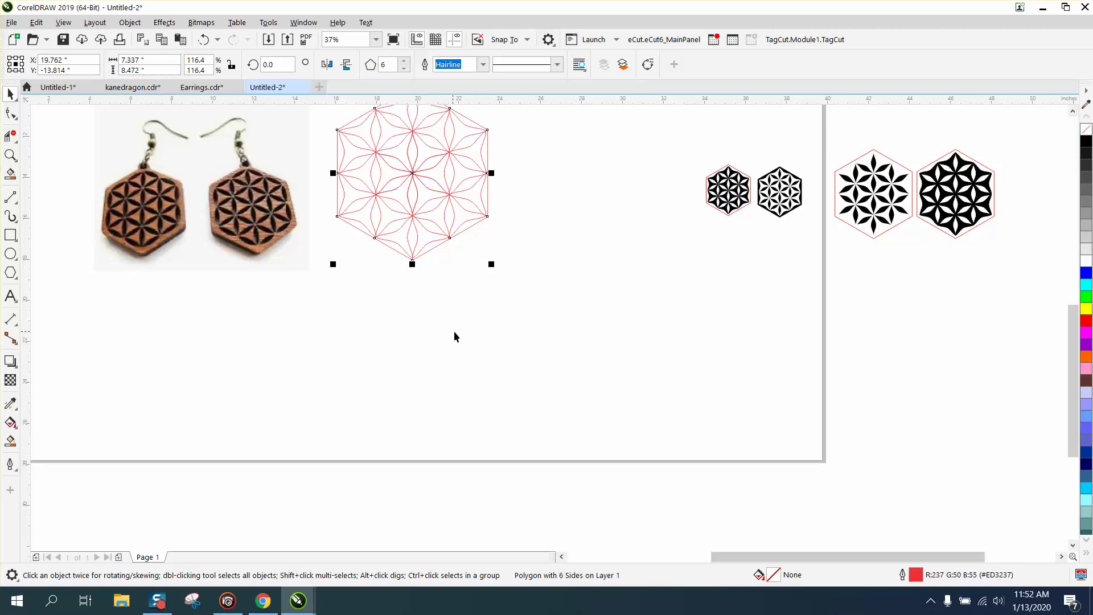
Resize the hexagon outline so it fits snugly around the flower pattern
{"action": "left_click_drag", "start_coordinate": [491, 266], "coordinate": [512, 291]}
{"action": "scroll", "coordinate": [517, 295], "scroll_direction": "down", "scroll_amount": 2}
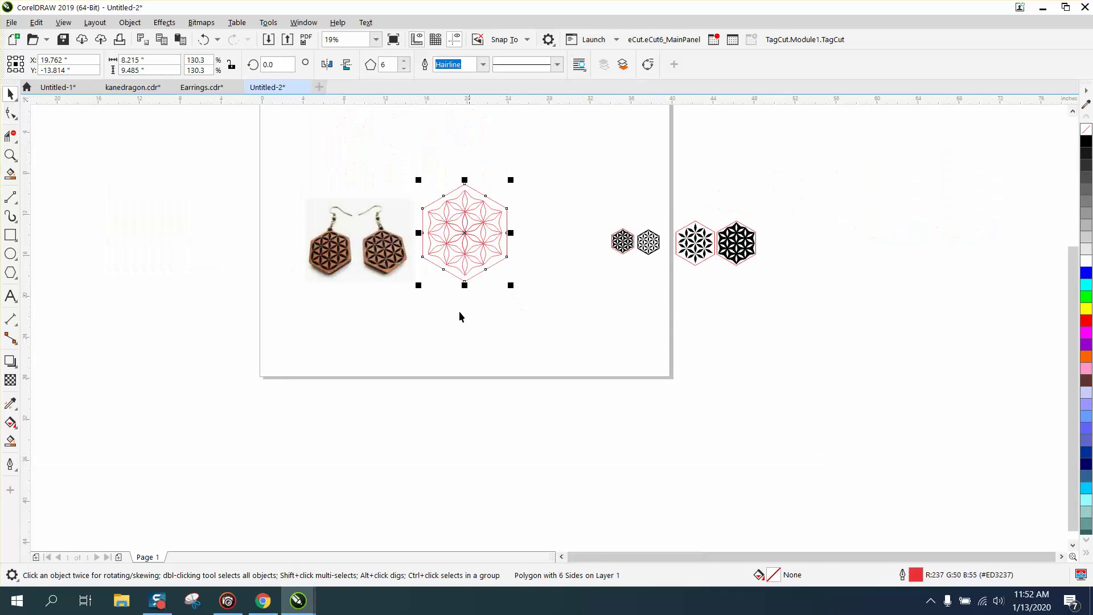
{"action": "left_click", "coordinate": [10, 154]}
{"action": "left_click_drag", "start_coordinate": [408, 169], "coordinate": [574, 305]}
{"action": "left_click", "coordinate": [10, 94]}
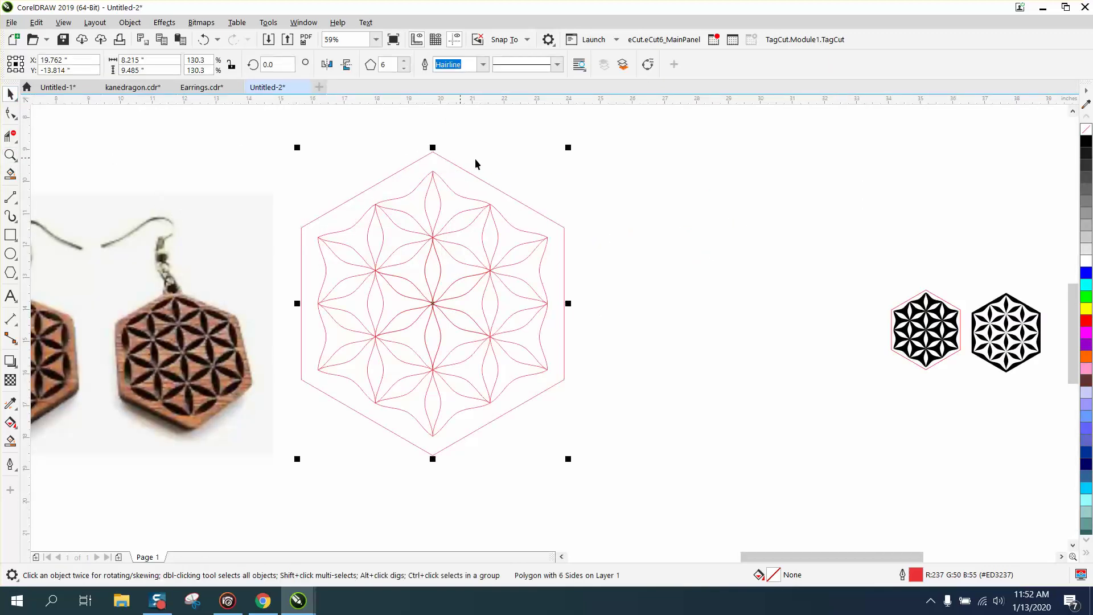
{"action": "left_click_drag", "start_coordinate": [568, 149], "coordinate": [558, 163]}
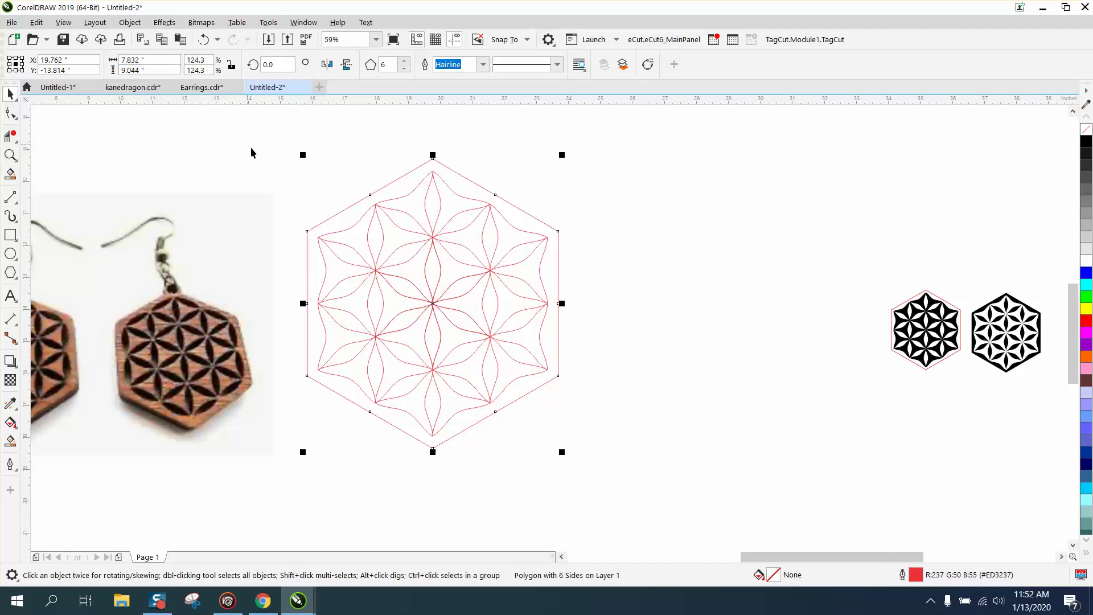
Scale the hexagon and flower pattern together down to roughly 2.2 by 2.5 inches
{"action": "left_click_drag", "start_coordinate": [279, 143], "coordinate": [573, 441]}
{"action": "left_click_drag", "start_coordinate": [675, 488], "coordinate": [676, 488]}
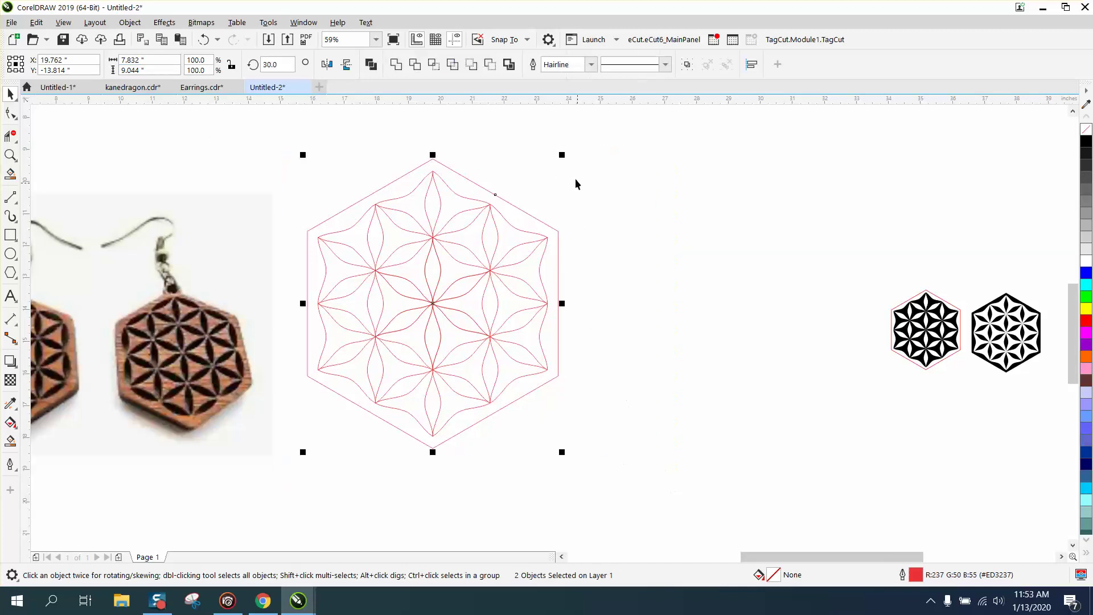
{"action": "left_click_drag", "start_coordinate": [560, 156], "coordinate": [383, 358]}
{"action": "left_click_drag", "start_coordinate": [349, 401], "coordinate": [392, 291]}
{"action": "left_click_drag", "start_coordinate": [430, 251], "coordinate": [425, 254]}
{"action": "left_click", "coordinate": [10, 136]}
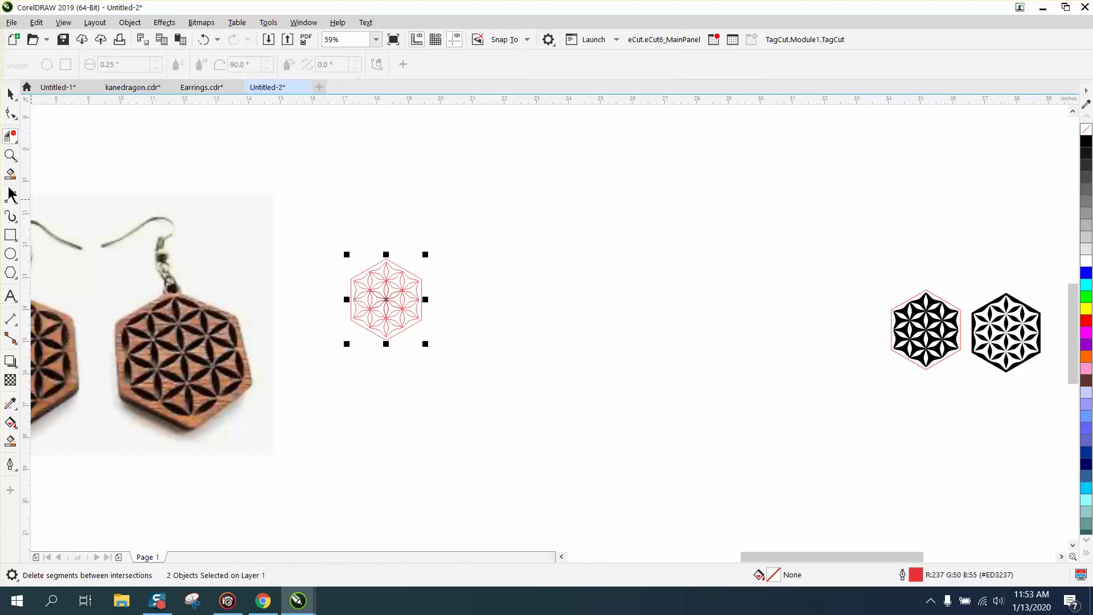
Zoom in on the hexagon design and drag a copy to the right of it
{"action": "left_click", "coordinate": [11, 155]}
{"action": "left_click_drag", "start_coordinate": [307, 241], "coordinate": [719, 489]}
{"action": "left_click", "coordinate": [10, 94]}
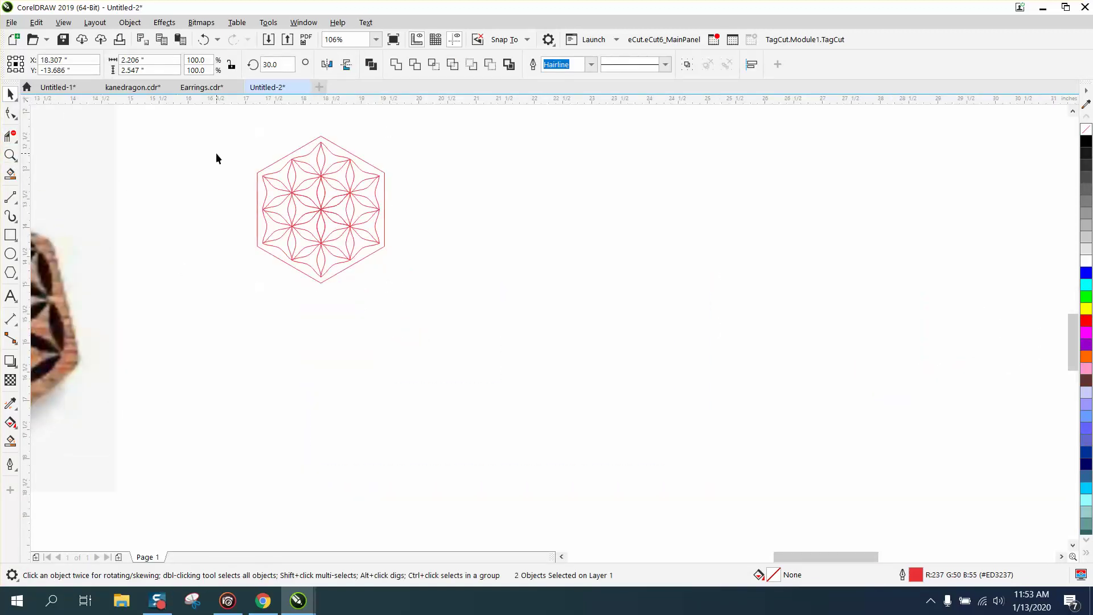
{"action": "left_click_drag", "start_coordinate": [353, 210], "coordinate": [462, 211]}
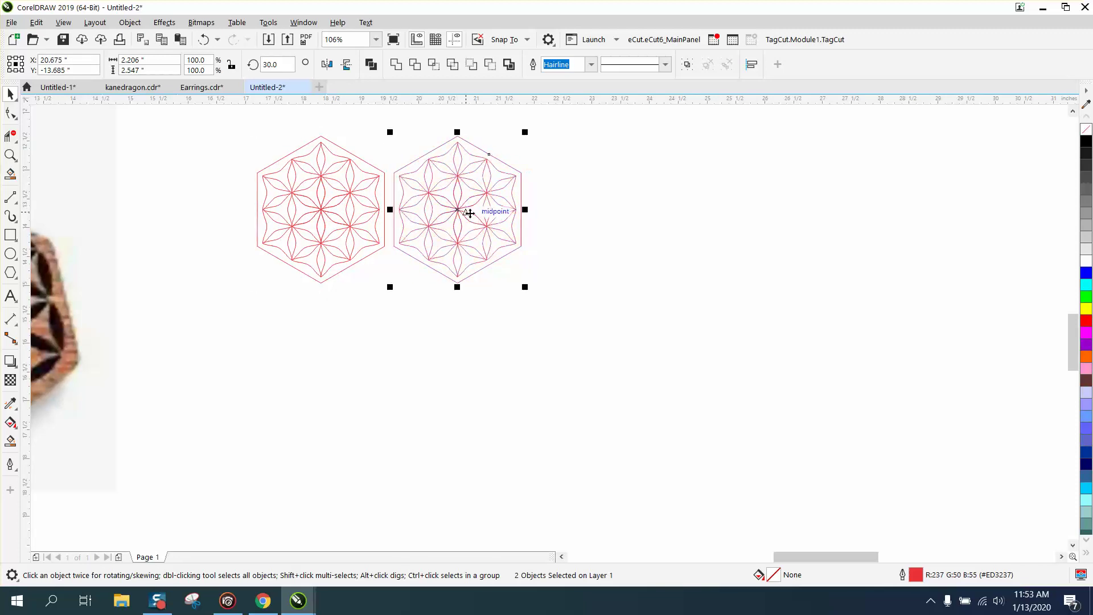
Smart Fill the left hexagon's outer border band and one flower's petals black
{"action": "left_click", "coordinate": [10, 440]}
{"action": "left_click", "coordinate": [274, 255]}
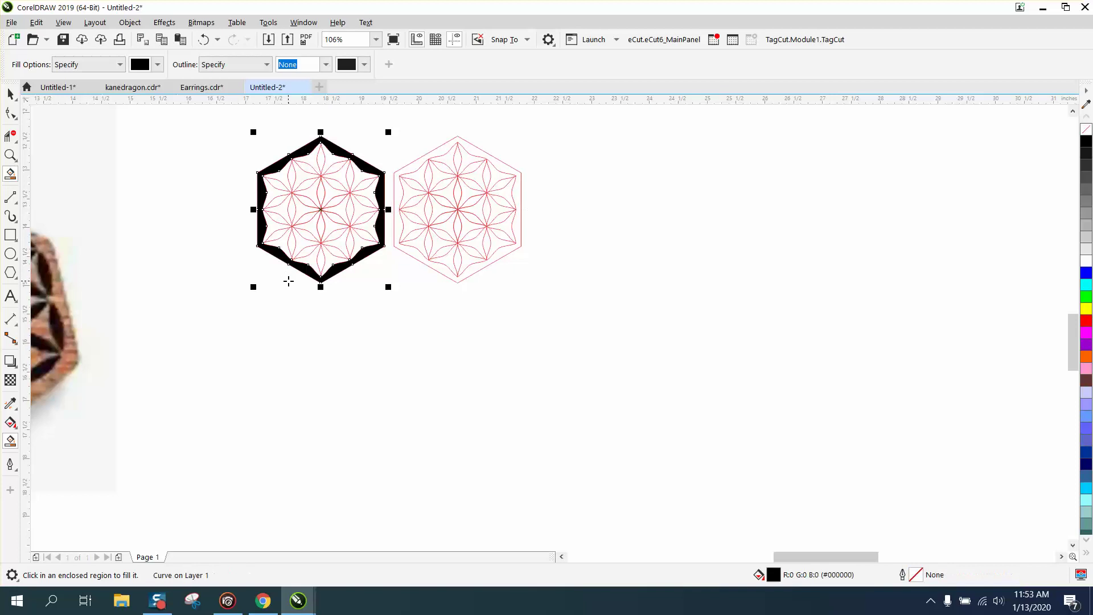
{"action": "left_click", "coordinate": [303, 256]}
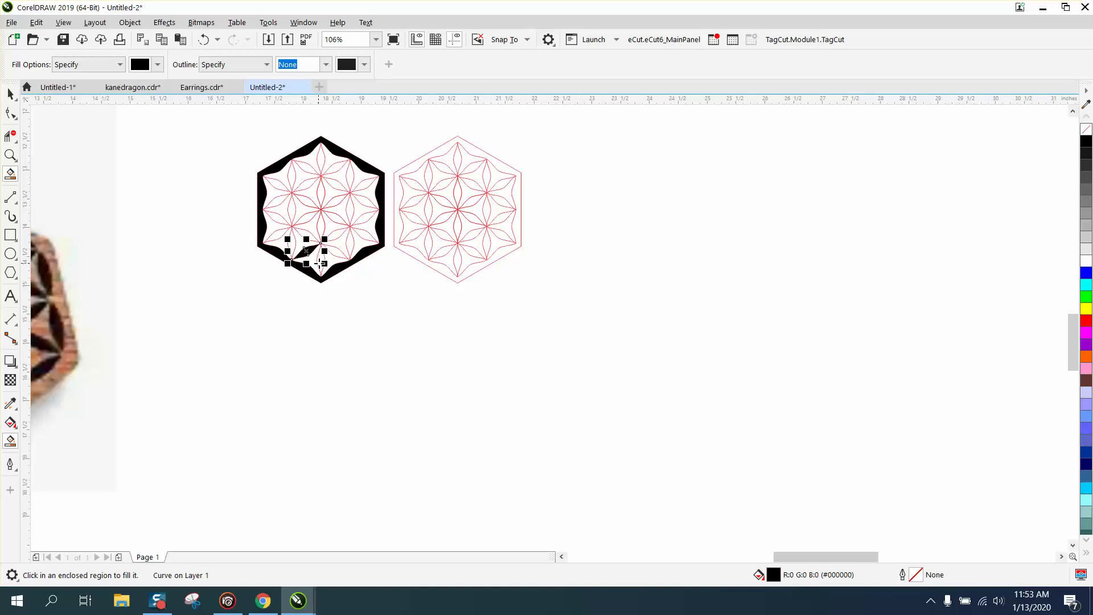
{"action": "left_click", "coordinate": [321, 260]}
{"action": "left_click", "coordinate": [332, 251]}
{"action": "left_click", "coordinate": [335, 235]}
{"action": "left_click", "coordinate": [323, 226]}
{"action": "left_click", "coordinate": [306, 234]}
Zoom to both hexagons and fill the right hexagon's lower and middle petal gaps black
{"action": "left_click", "coordinate": [10, 155]}
{"action": "left_click_drag", "start_coordinate": [235, 129], "coordinate": [691, 354]}
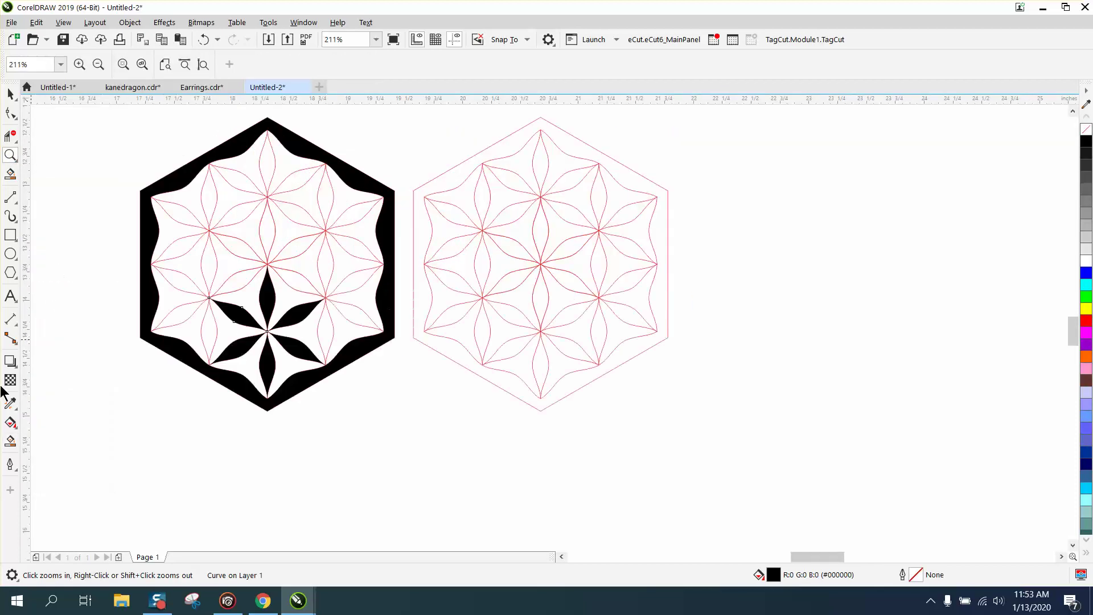
{"action": "left_click", "coordinate": [10, 441]}
{"action": "left_click", "coordinate": [517, 370]}
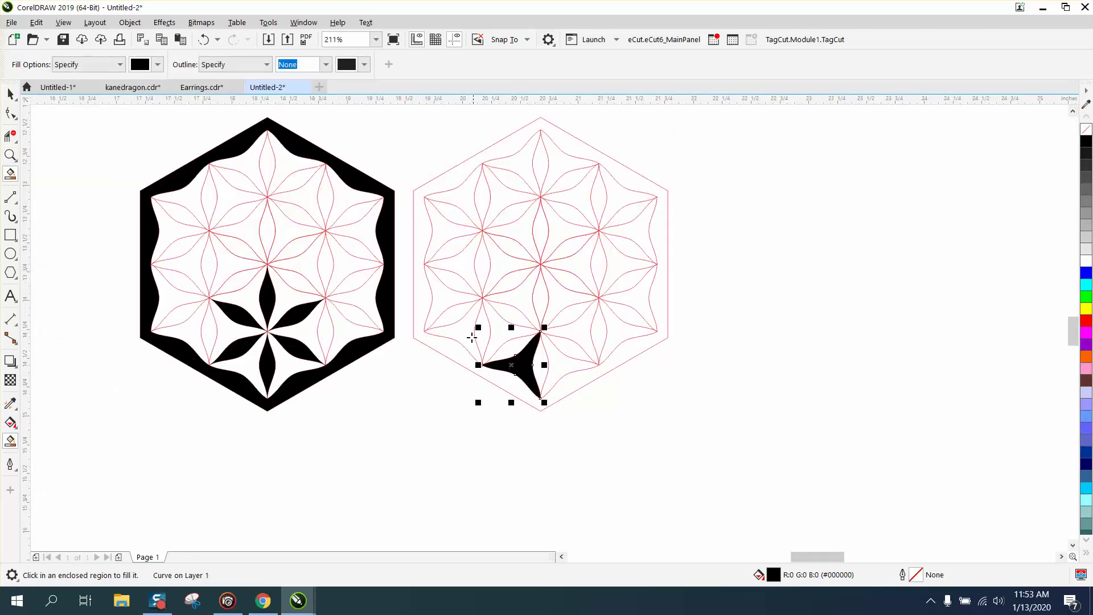
{"action": "left_click", "coordinate": [467, 333]}
{"action": "left_click", "coordinate": [504, 335]}
{"action": "left_click", "coordinate": [561, 362]}
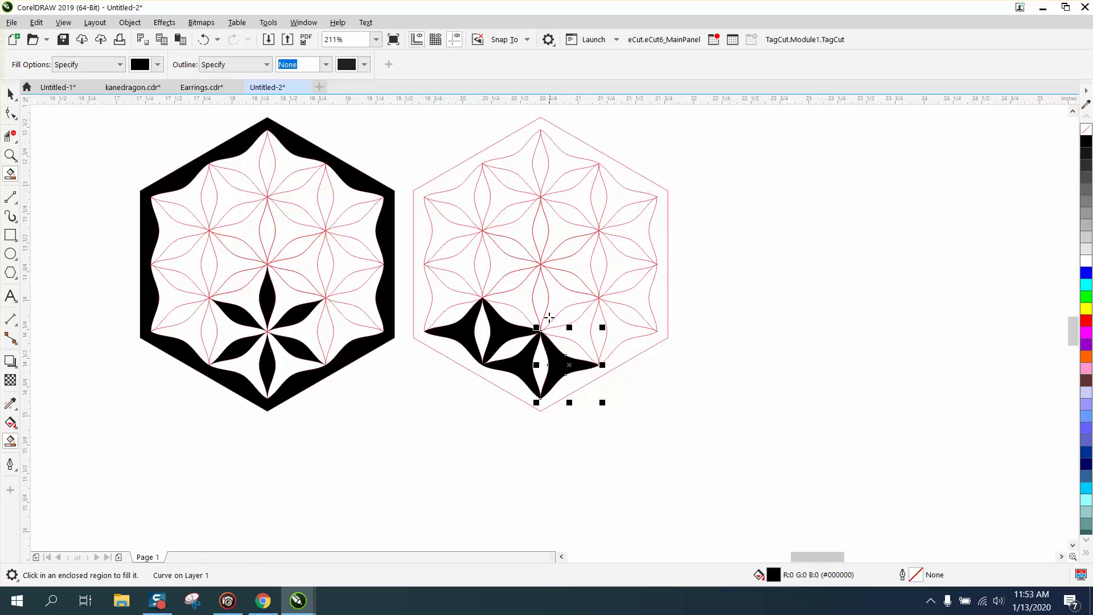
{"action": "left_click", "coordinate": [530, 301]}
{"action": "left_click", "coordinate": [567, 298]}
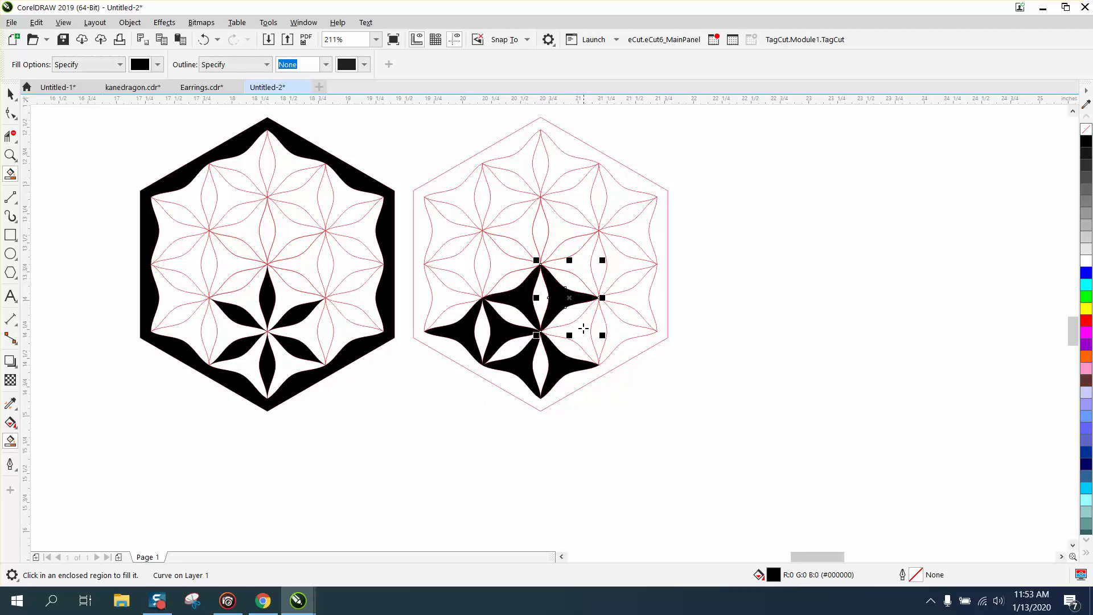
{"action": "left_click", "coordinate": [584, 325]}
{"action": "left_click", "coordinate": [460, 295]}
{"action": "left_click", "coordinate": [504, 270]}
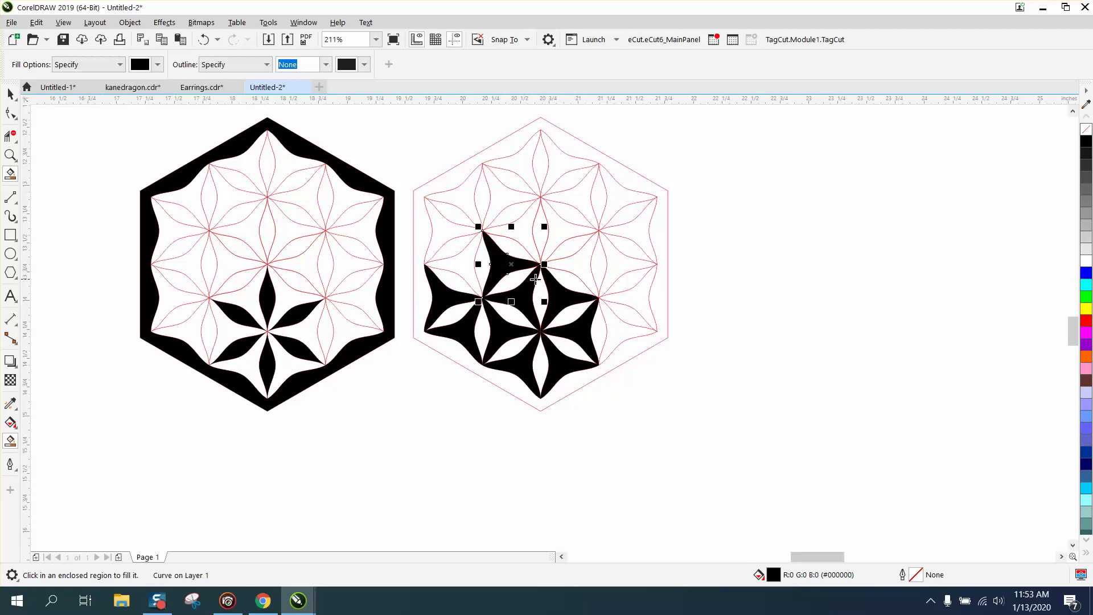
{"action": "left_click", "coordinate": [453, 263]}
{"action": "left_click", "coordinate": [572, 269]}
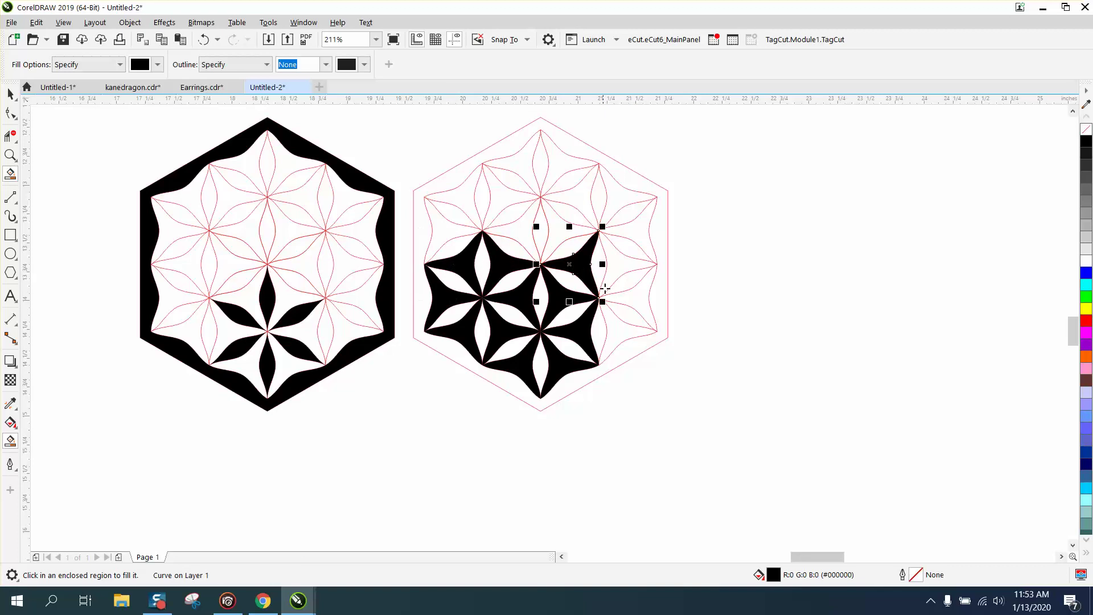
{"action": "left_click", "coordinate": [616, 327]}
{"action": "left_click", "coordinate": [618, 269]}
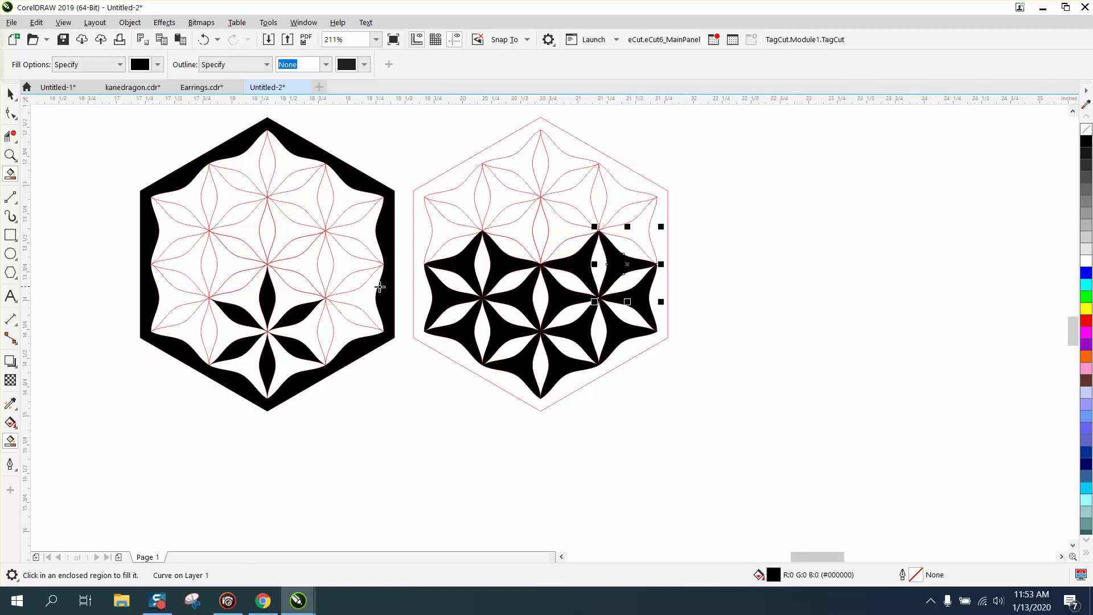
Fill the petals around the centre of the left hexagon black
{"action": "left_click", "coordinate": [292, 281]}
{"action": "left_click", "coordinate": [228, 280]}
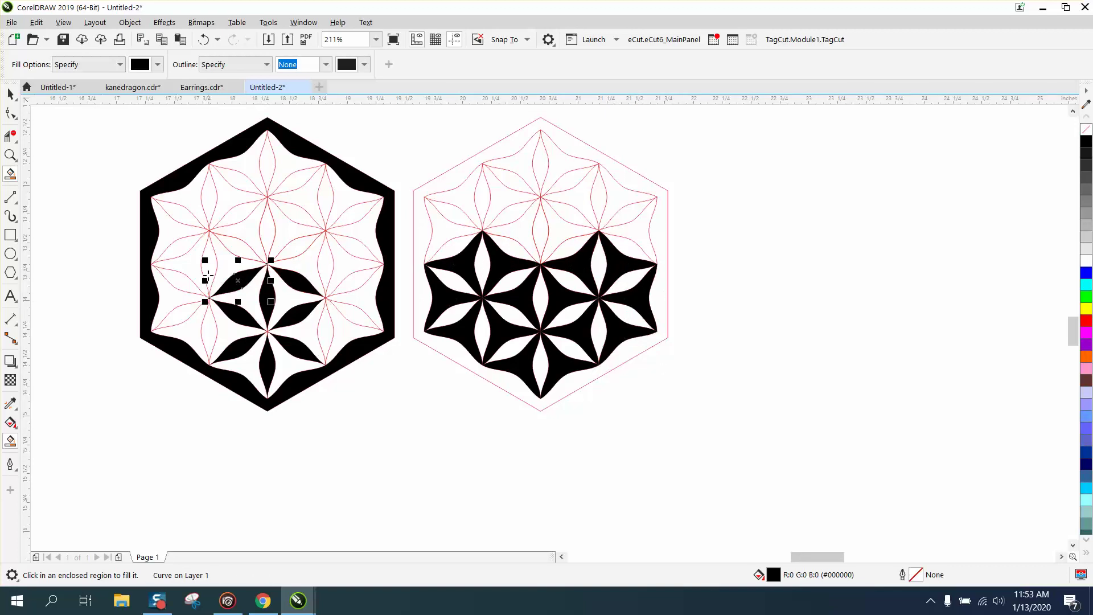
{"action": "left_click", "coordinate": [208, 272]}
{"action": "left_click", "coordinate": [185, 282]}
{"action": "left_click", "coordinate": [182, 313]}
{"action": "left_click", "coordinate": [211, 329]}
{"action": "left_click", "coordinate": [329, 339]}
{"action": "left_click", "coordinate": [350, 316]}
{"action": "left_click", "coordinate": [356, 284]}
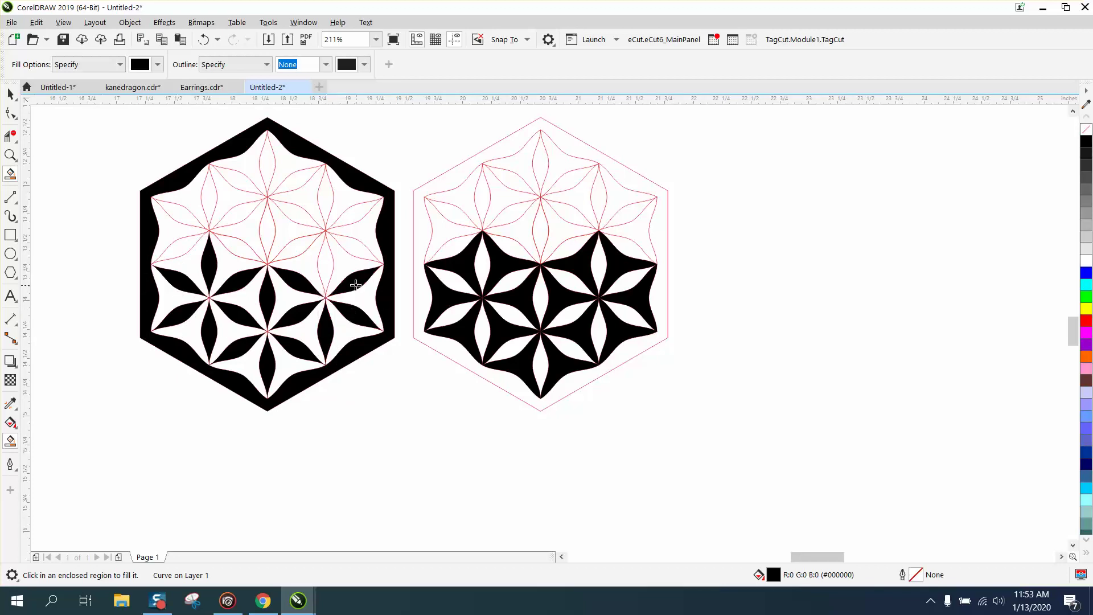
{"action": "left_click", "coordinate": [328, 270]}
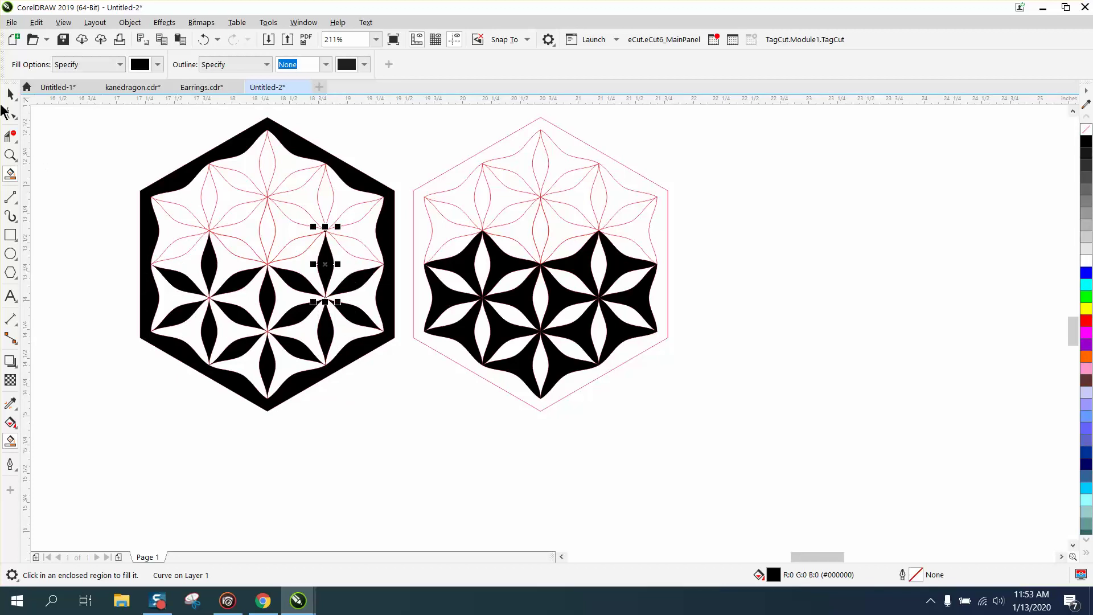
Fill the remaining upper petals of the left hexagon black
{"action": "left_click", "coordinate": [8, 96]}
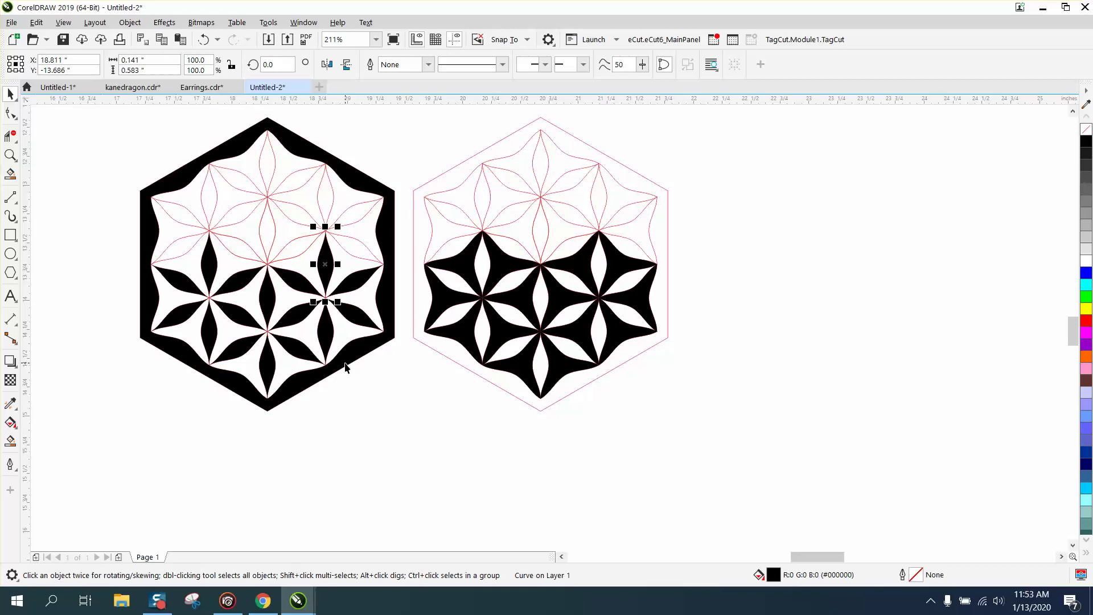
{"action": "left_click", "coordinate": [11, 441]}
{"action": "left_click", "coordinate": [187, 249]}
{"action": "left_click", "coordinate": [179, 214]}
{"action": "left_click", "coordinate": [210, 199]}
{"action": "left_click", "coordinate": [237, 248]}
{"action": "left_click", "coordinate": [237, 216]}
{"action": "left_click", "coordinate": [241, 181]}
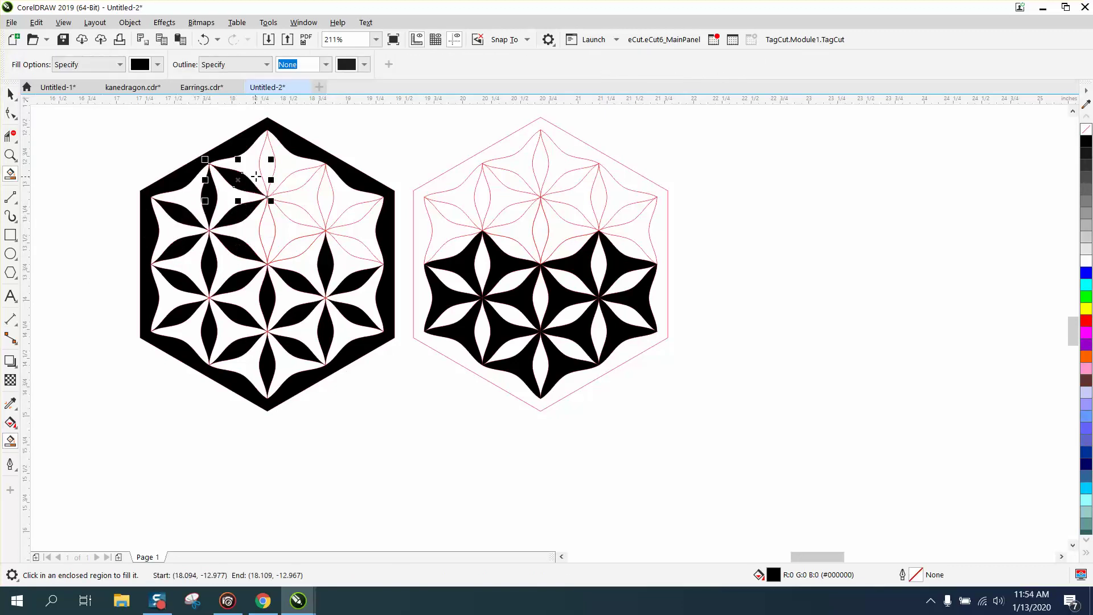
{"action": "left_click", "coordinate": [269, 168]}
{"action": "left_click", "coordinate": [267, 231]}
{"action": "left_click", "coordinate": [296, 246]}
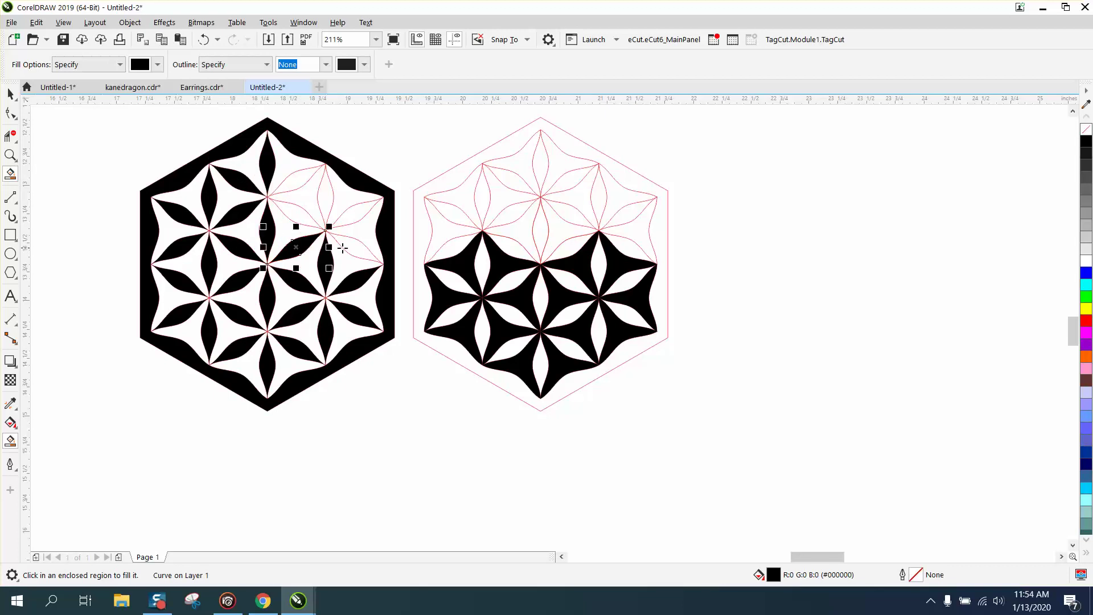
{"action": "left_click", "coordinate": [348, 247]}
{"action": "left_click", "coordinate": [297, 220]}
{"action": "left_click", "coordinate": [295, 187]}
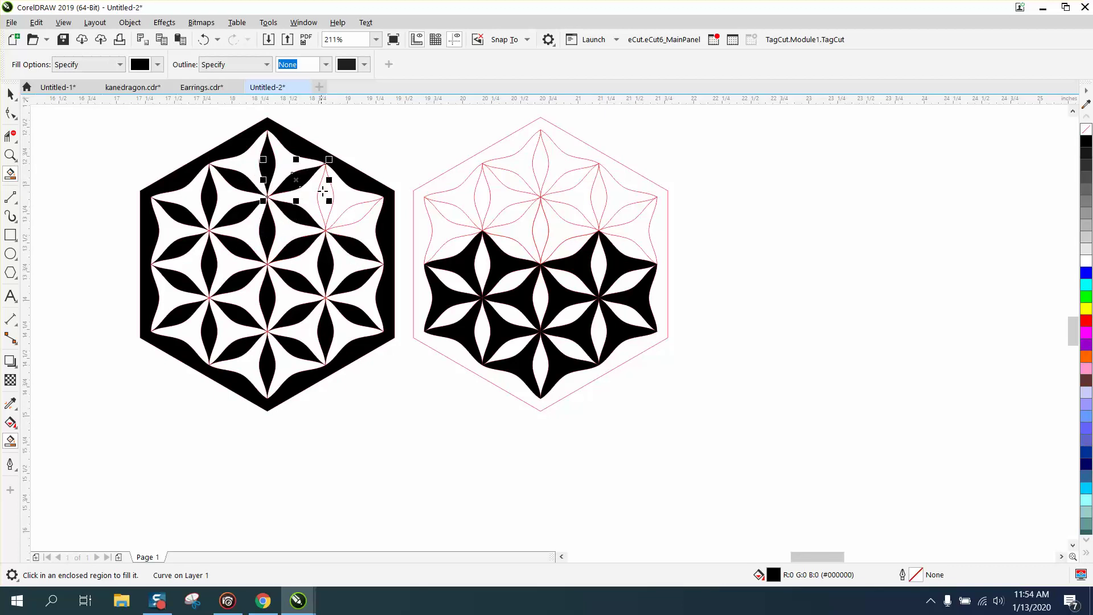
{"action": "left_click", "coordinate": [326, 194]}
{"action": "left_click", "coordinate": [361, 211]}
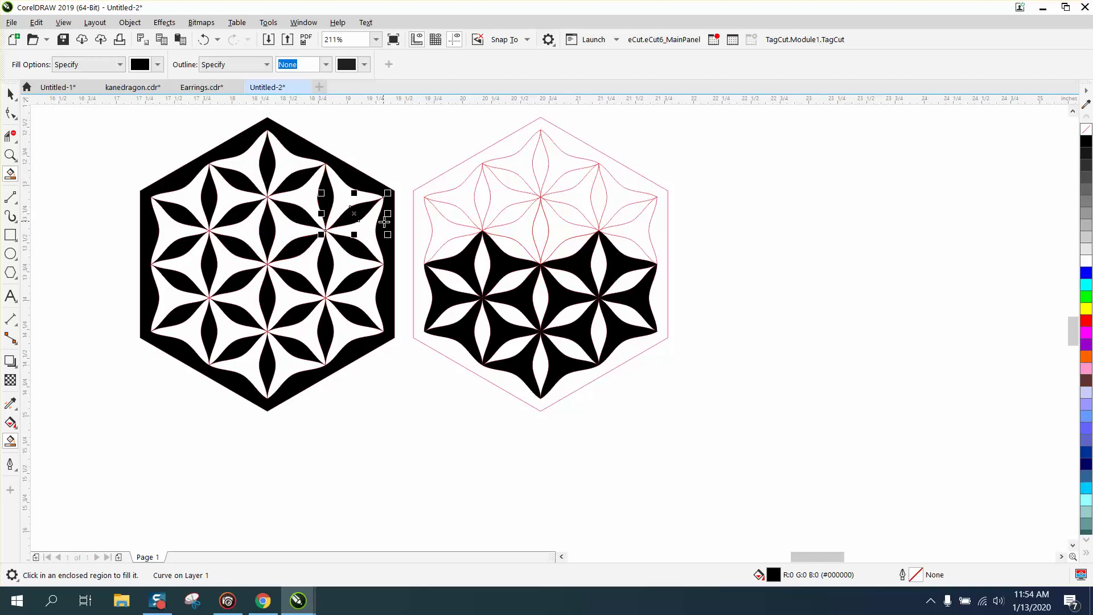
Fill the right hexagon's upper and centre petal gaps black
{"action": "left_click", "coordinate": [441, 231]}
{"action": "left_click", "coordinate": [461, 196]}
{"action": "left_click", "coordinate": [516, 210]}
{"action": "left_click", "coordinate": [538, 164]}
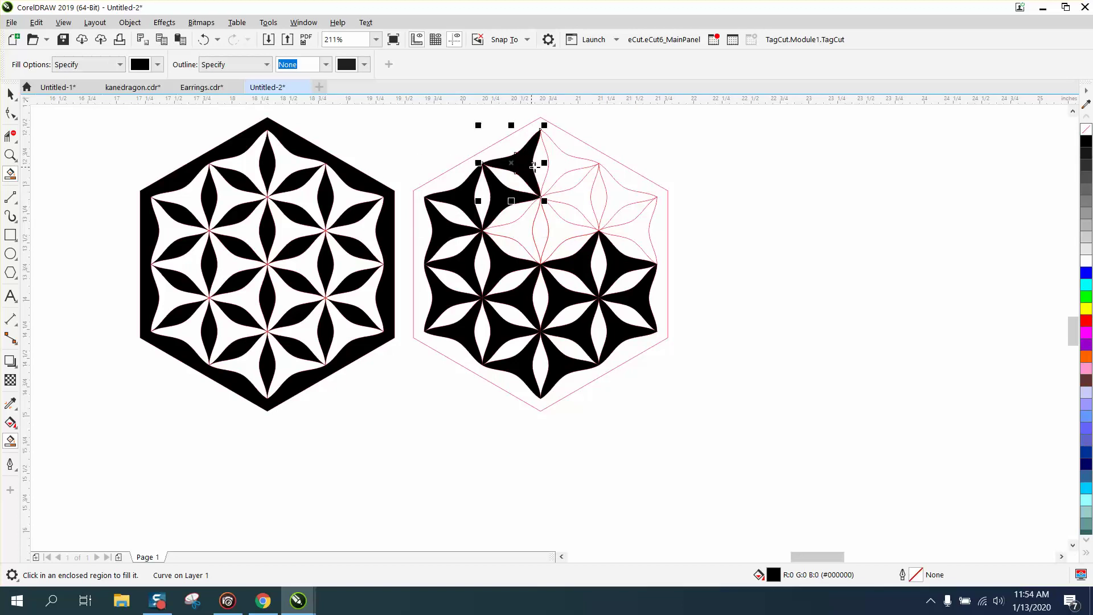
{"action": "left_click", "coordinate": [561, 162]}
{"action": "left_click", "coordinate": [614, 196]}
{"action": "left_click", "coordinate": [631, 232]}
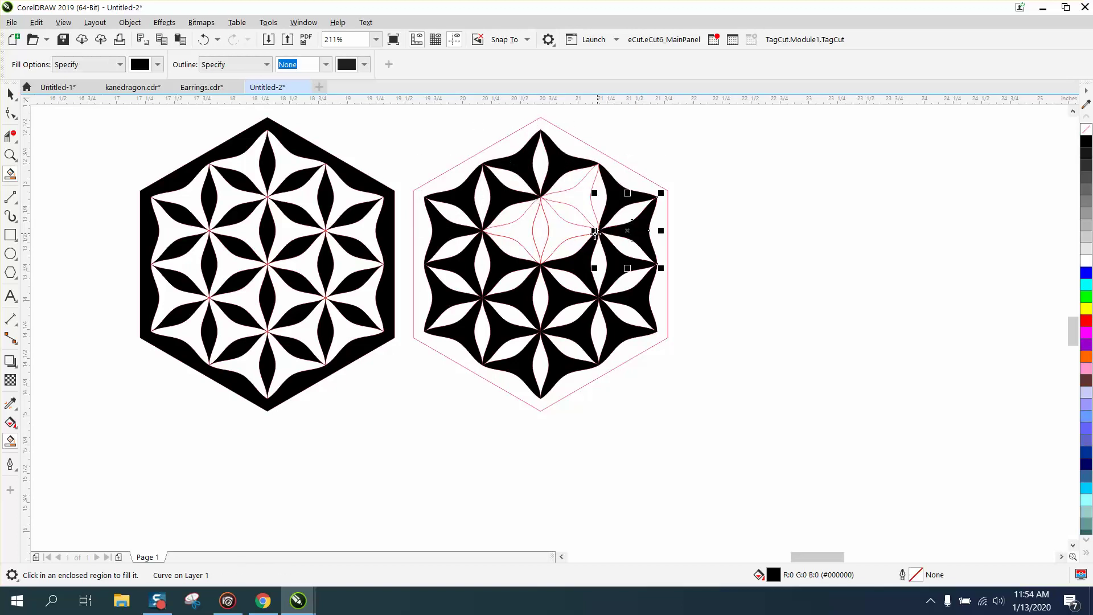
{"action": "left_click", "coordinate": [579, 201]}
{"action": "left_click", "coordinate": [566, 227]}
{"action": "left_click", "coordinate": [533, 228]}
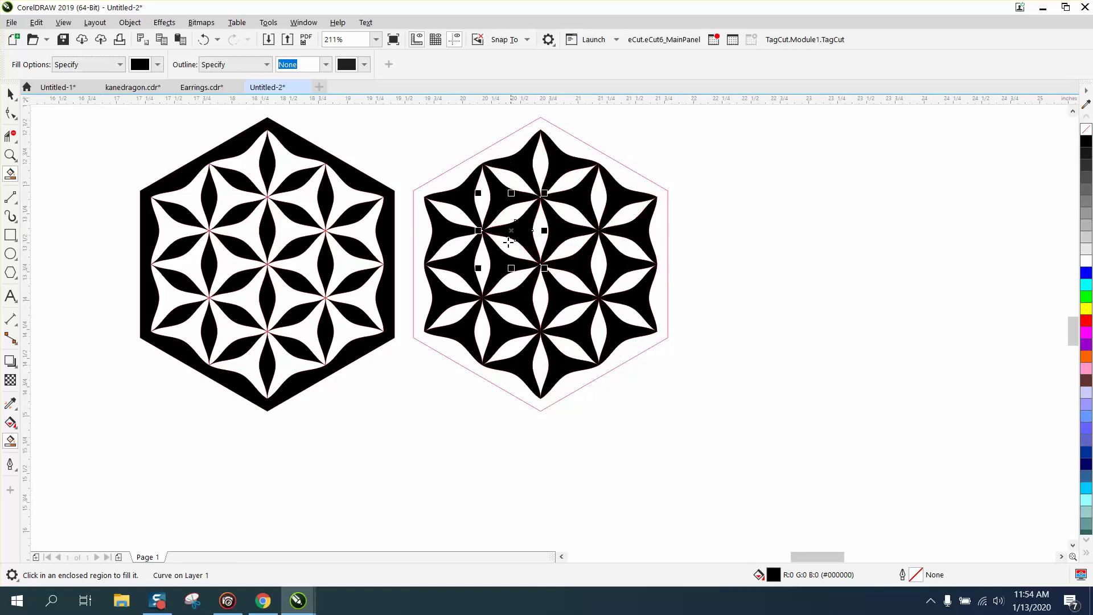
{"action": "left_click", "coordinate": [10, 94]}
{"action": "scroll", "coordinate": [280, 250], "scroll_direction": "down", "scroll_amount": 3}
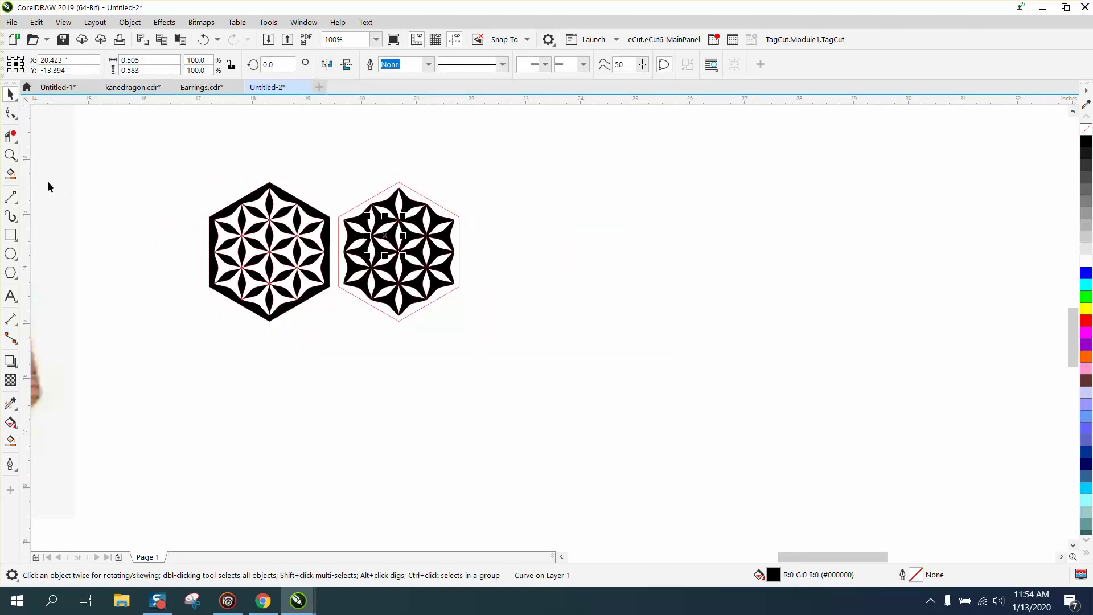
Zoom in on both designs and set the nudge distance to 3 inches
{"action": "left_click", "coordinate": [10, 155]}
{"action": "left_click_drag", "start_coordinate": [182, 151], "coordinate": [664, 408]}
{"action": "left_click", "coordinate": [10, 94]}
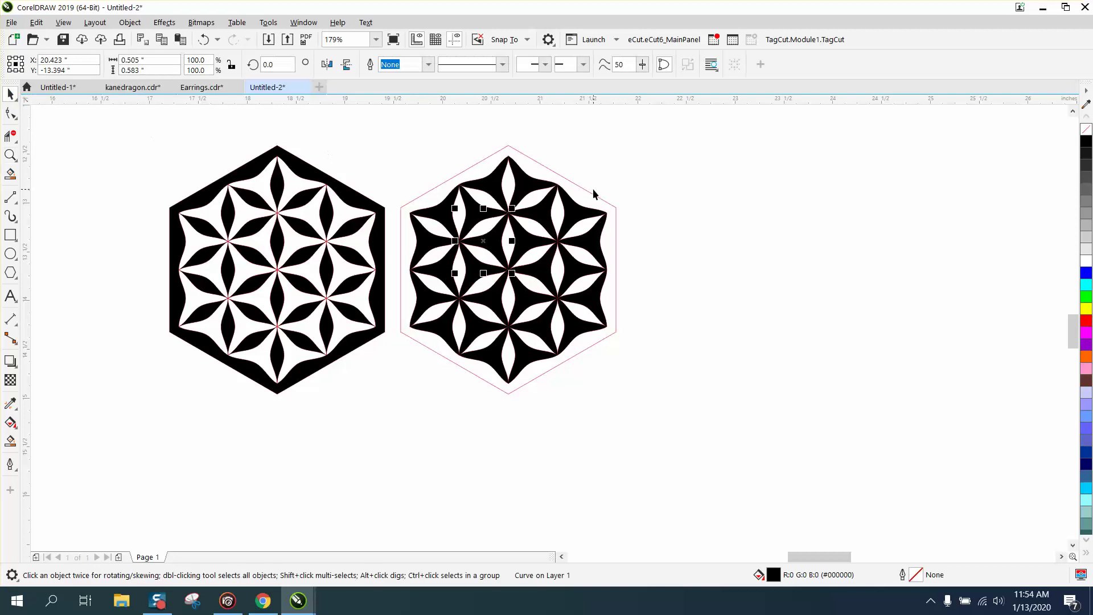
{"action": "left_click", "coordinate": [595, 166]}
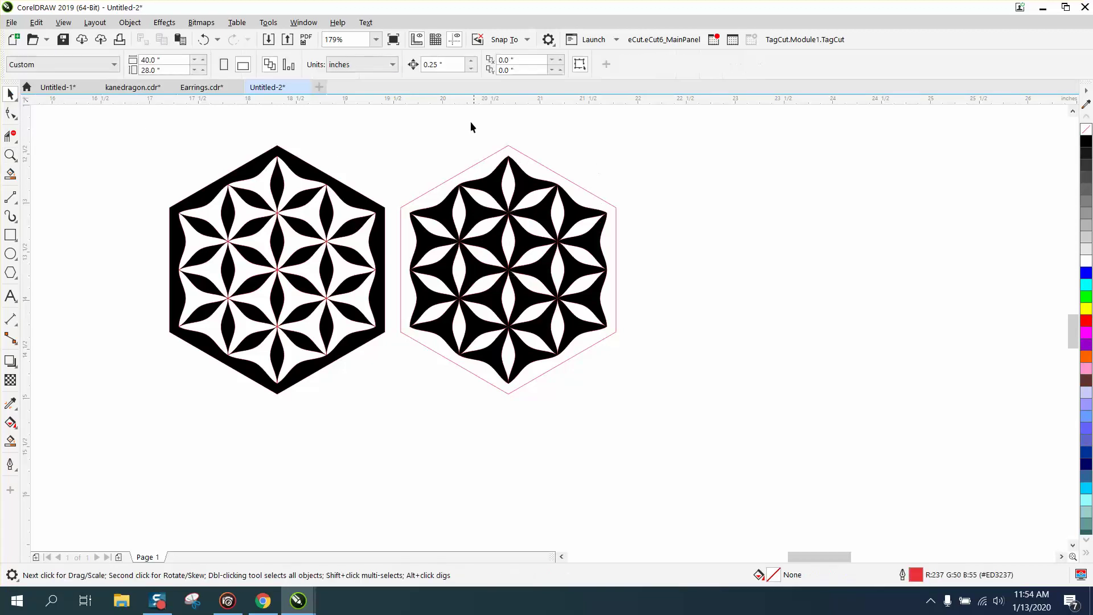
{"action": "left_click_drag", "start_coordinate": [443, 66], "coordinate": [401, 83]}
{"action": "type", "text": "3"}
Nudge the hexagon 3" right, then strip the middle pattern's outlines with no colour
{"action": "left_click", "coordinate": [560, 177]}
{"action": "key", "text": "Right"}
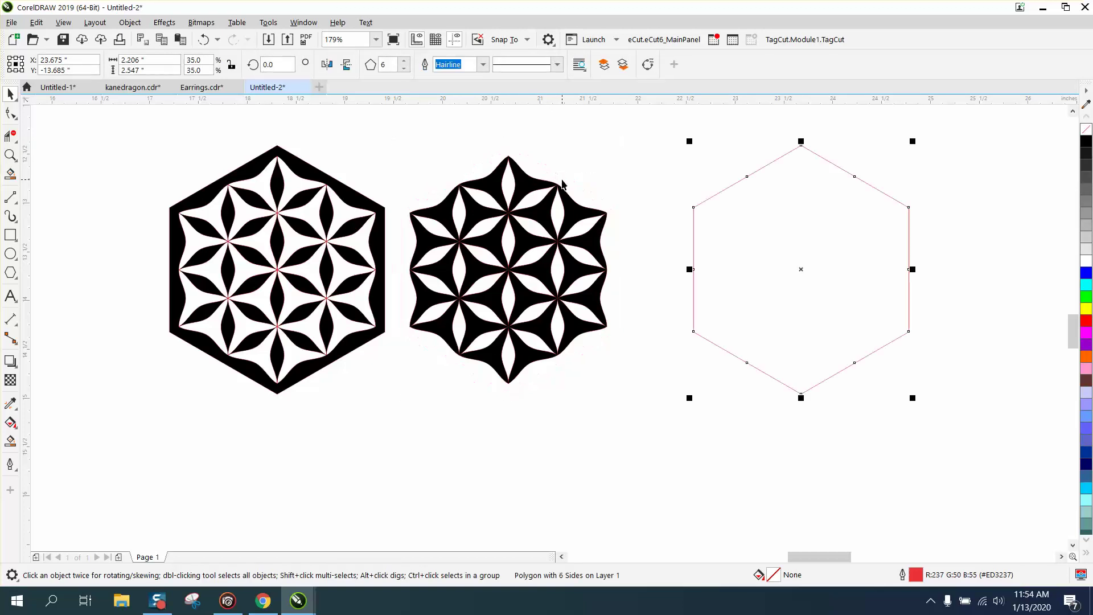
{"action": "left_click_drag", "start_coordinate": [387, 138], "coordinate": [592, 415]}
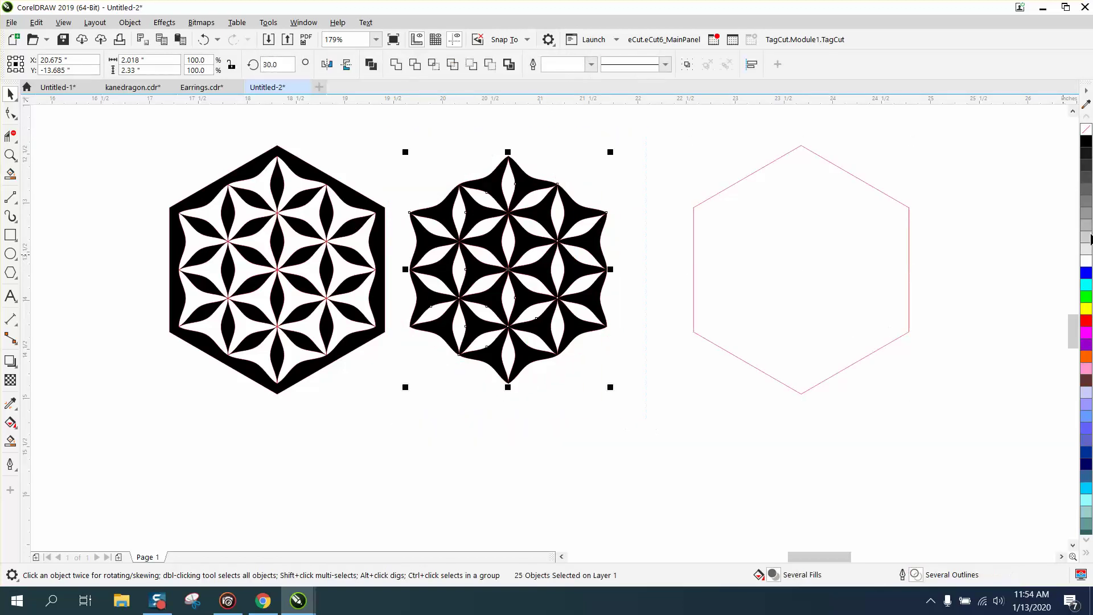
{"action": "right_click", "coordinate": [1085, 133]}
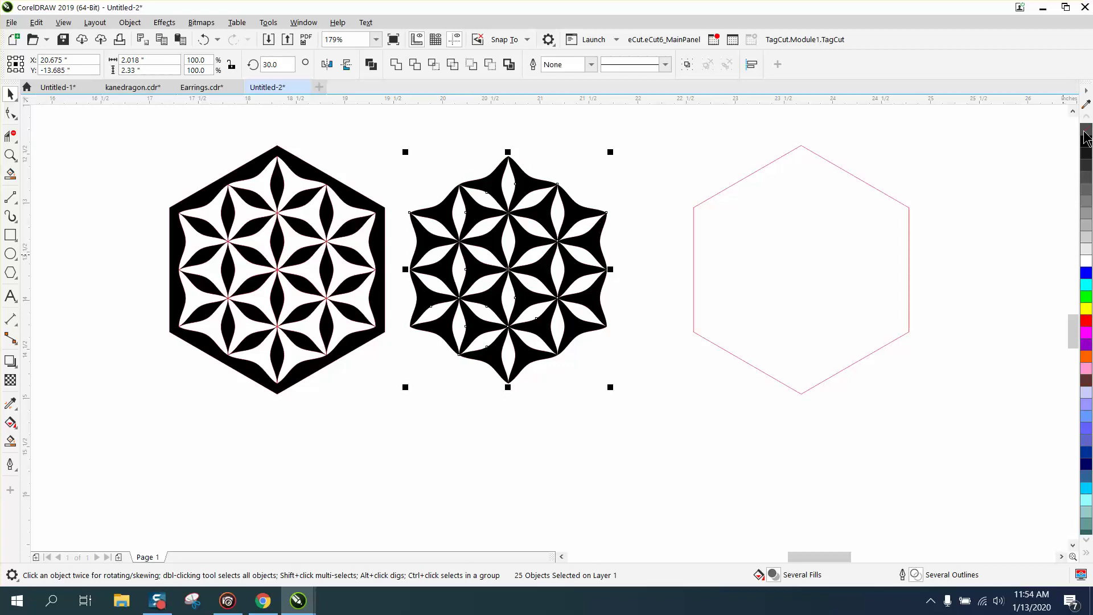
Move the hexagon back onto the middle pattern and select the left pattern's black frame
{"action": "left_click", "coordinate": [806, 392]}
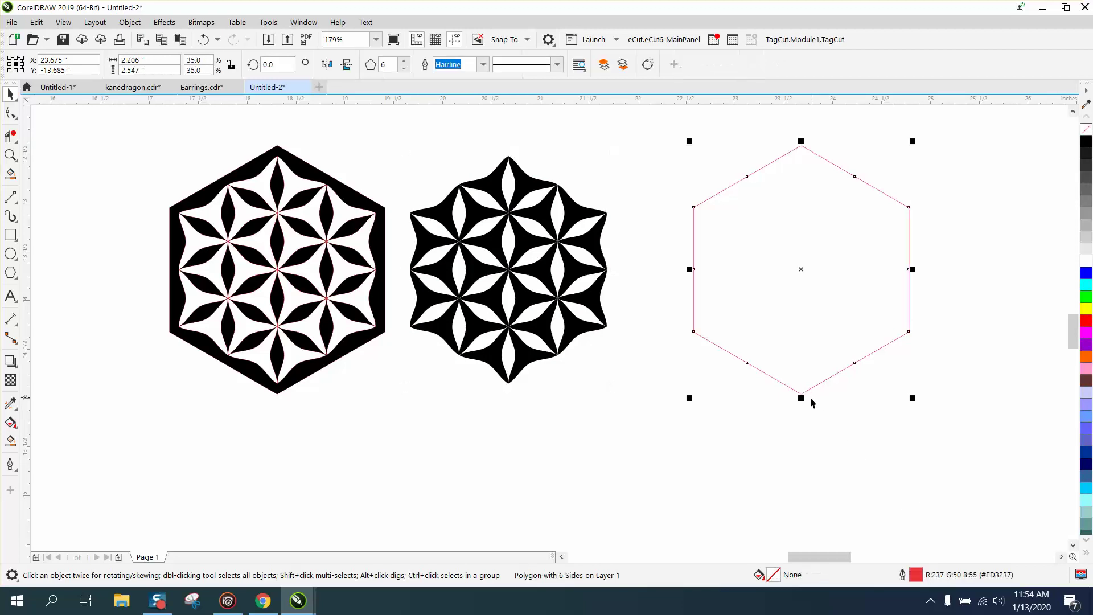
{"action": "key", "text": "ctrl+z"}
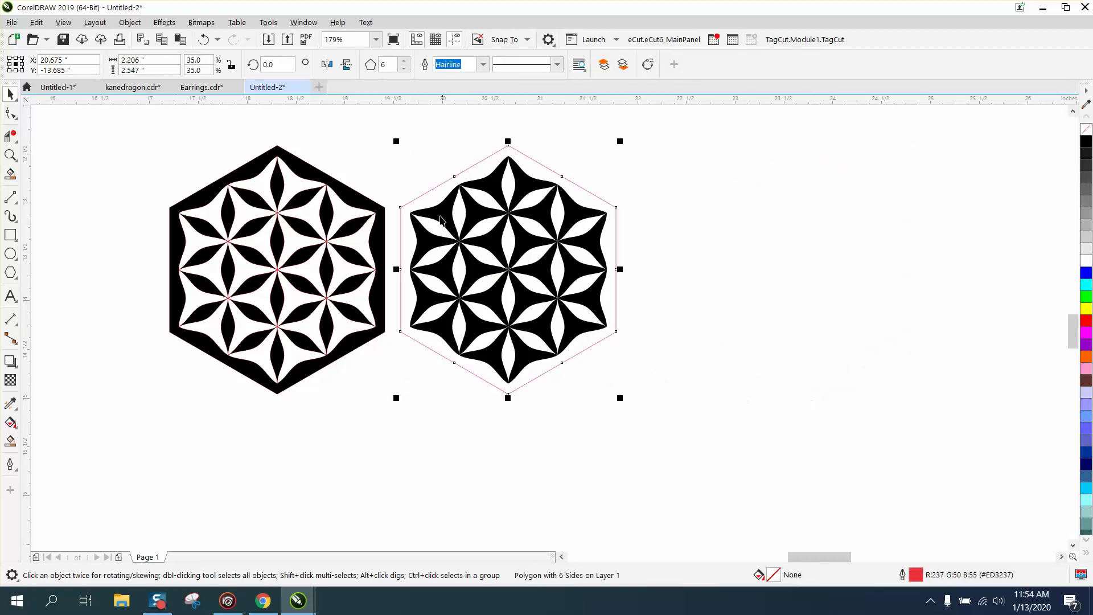
{"action": "left_click", "coordinate": [379, 206]}
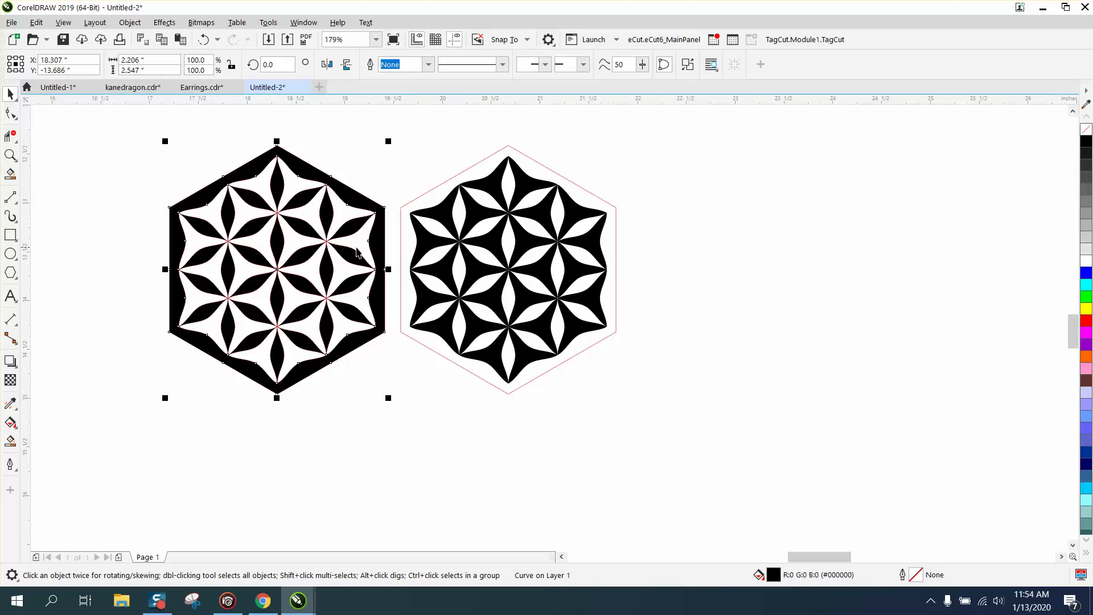
Nudge the black frame 3" down and delete the left pattern's hexagon and pink wavy outlines
{"action": "key", "text": "Down"}
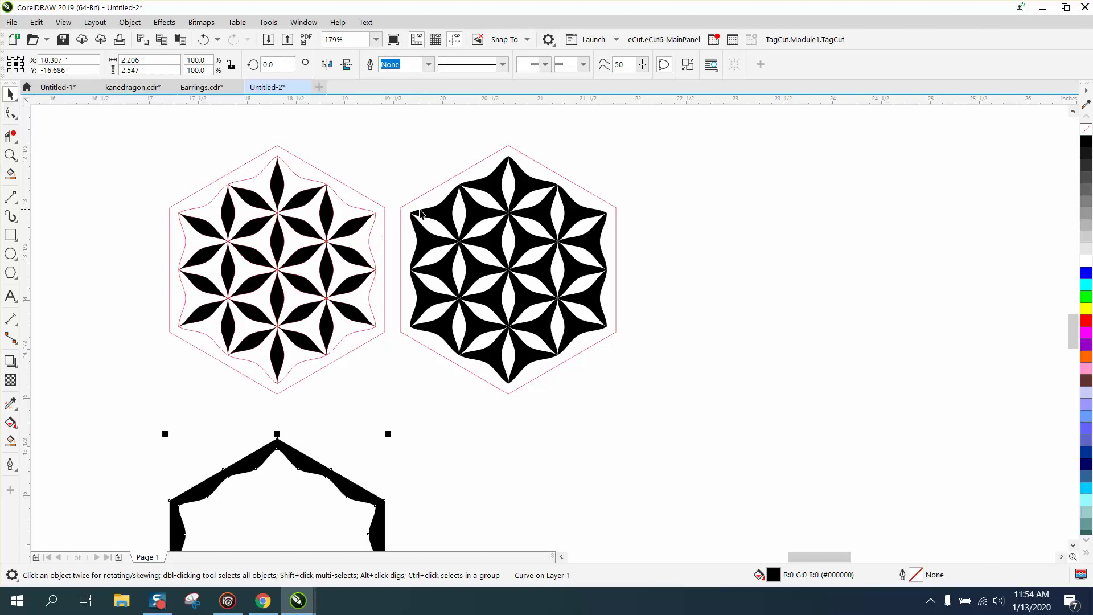
{"action": "left_click", "coordinate": [385, 220]}
{"action": "key", "text": "Delete"}
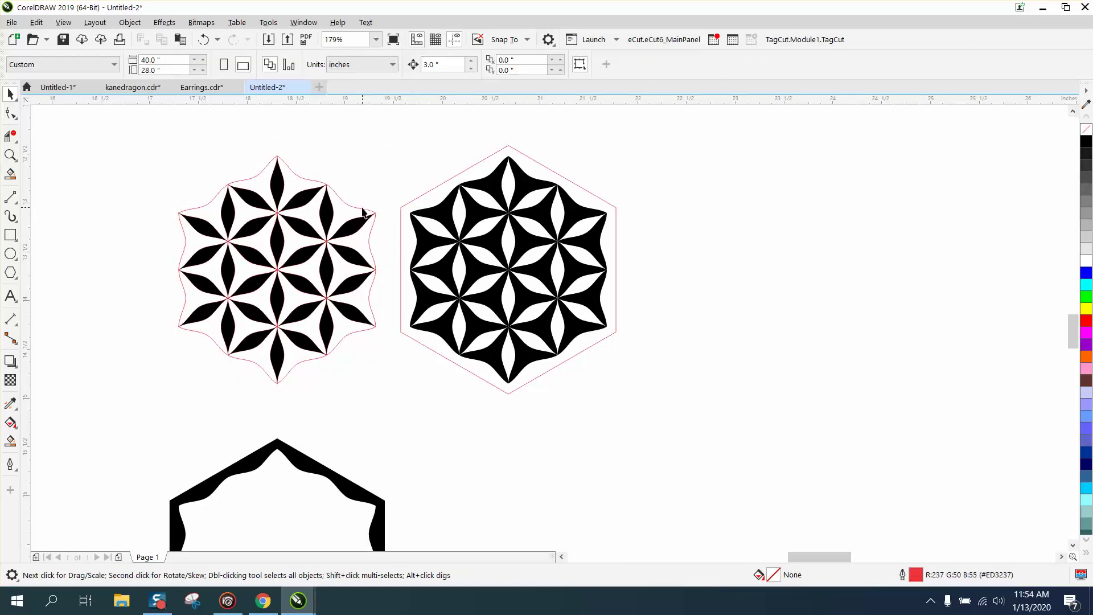
{"action": "left_click", "coordinate": [361, 214]}
{"action": "key", "text": "Delete"}
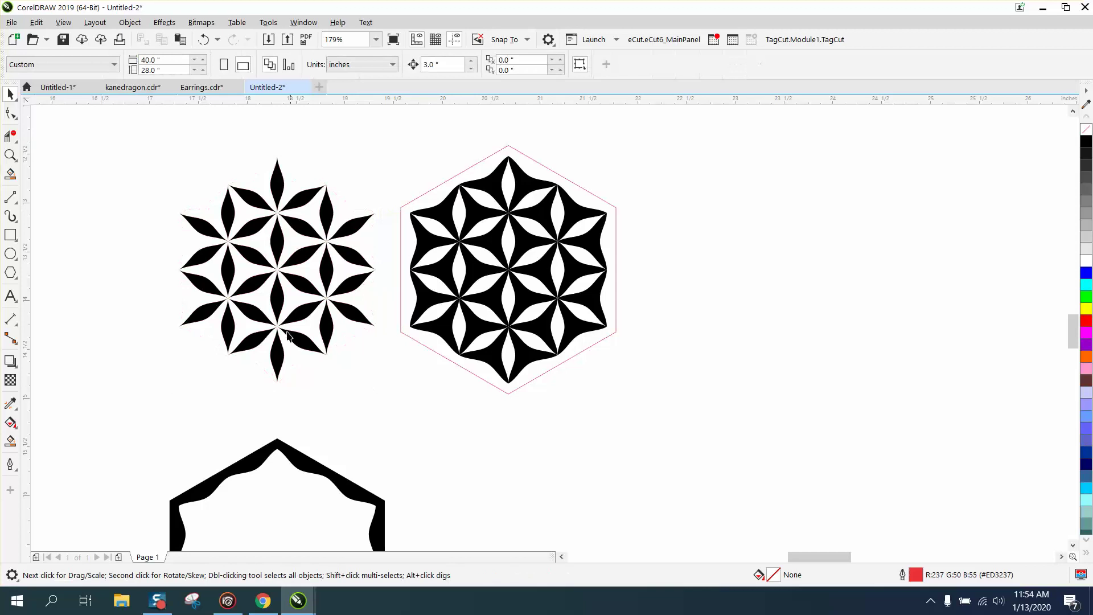
Make the lower frame unfilled with a red outline
{"action": "left_click", "coordinate": [288, 462]}
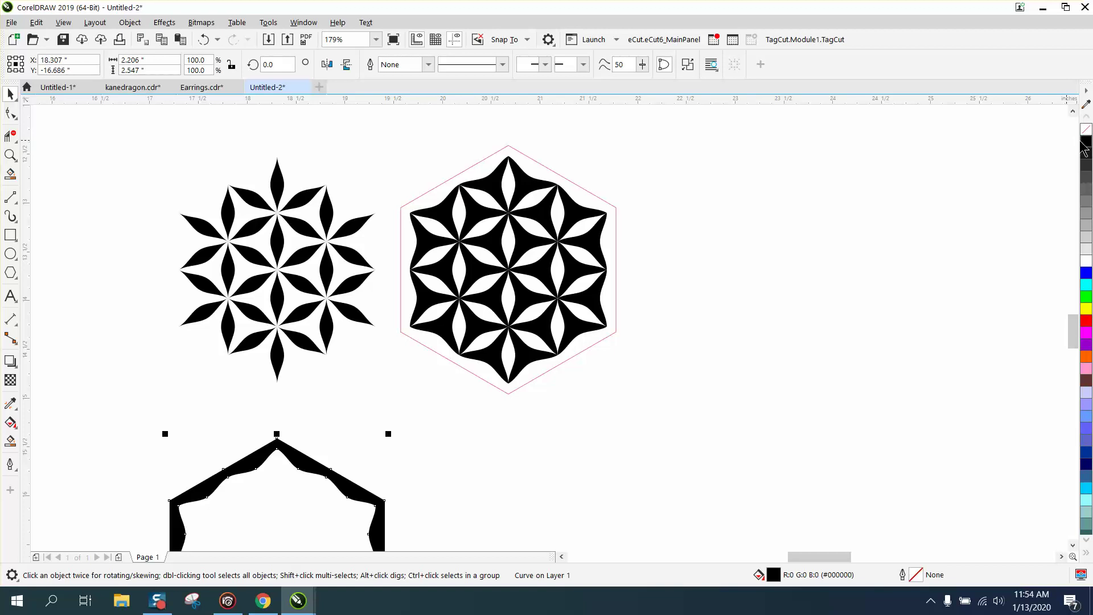
{"action": "scroll", "coordinate": [445, 374], "scroll_direction": "down", "scroll_amount": 2}
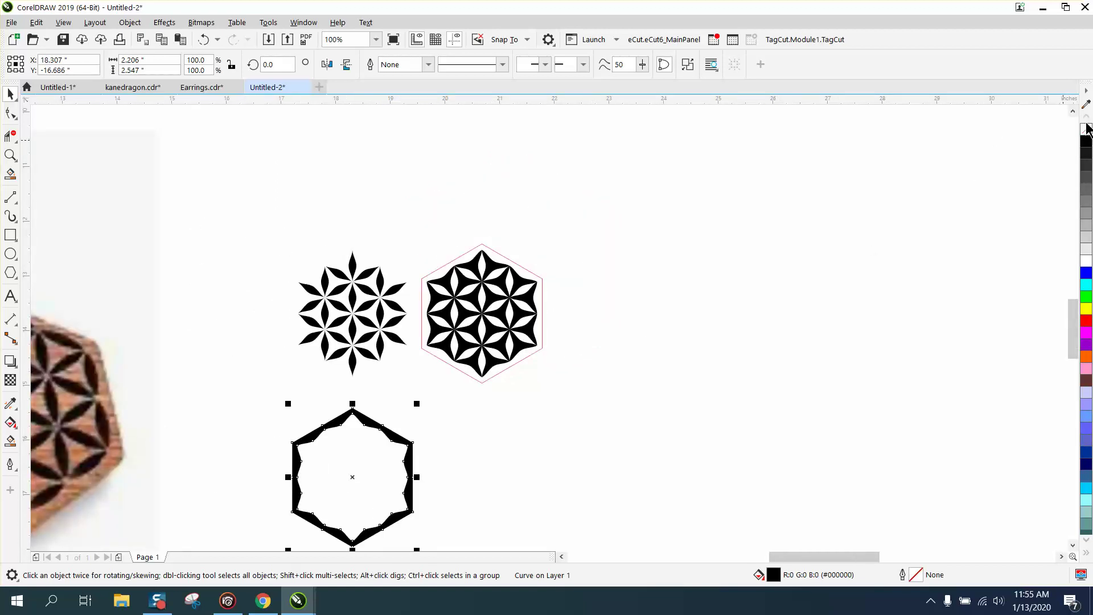
{"action": "left_click", "coordinate": [1086, 129]}
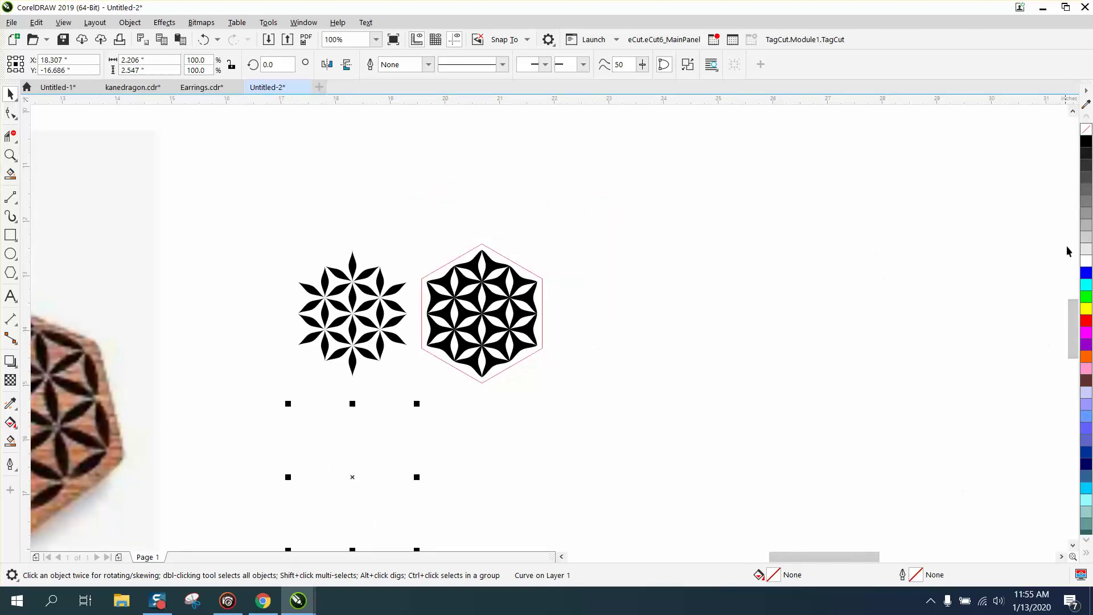
{"action": "right_click", "coordinate": [1086, 323]}
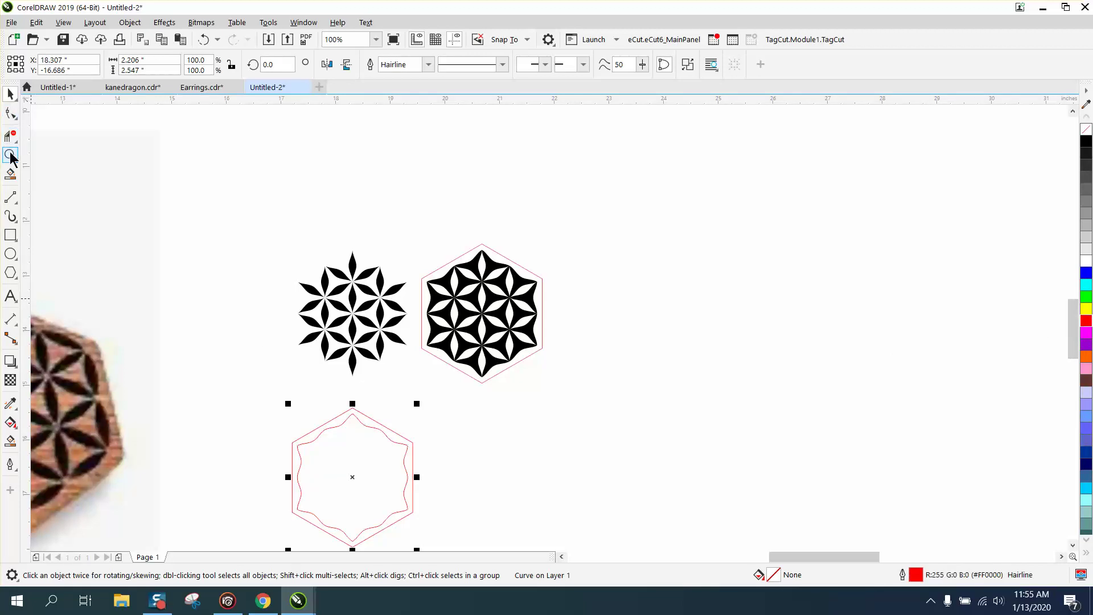
Zoom in and Smart Fill the band between hexagon and wavy curve black as the border
{"action": "left_click", "coordinate": [10, 154]}
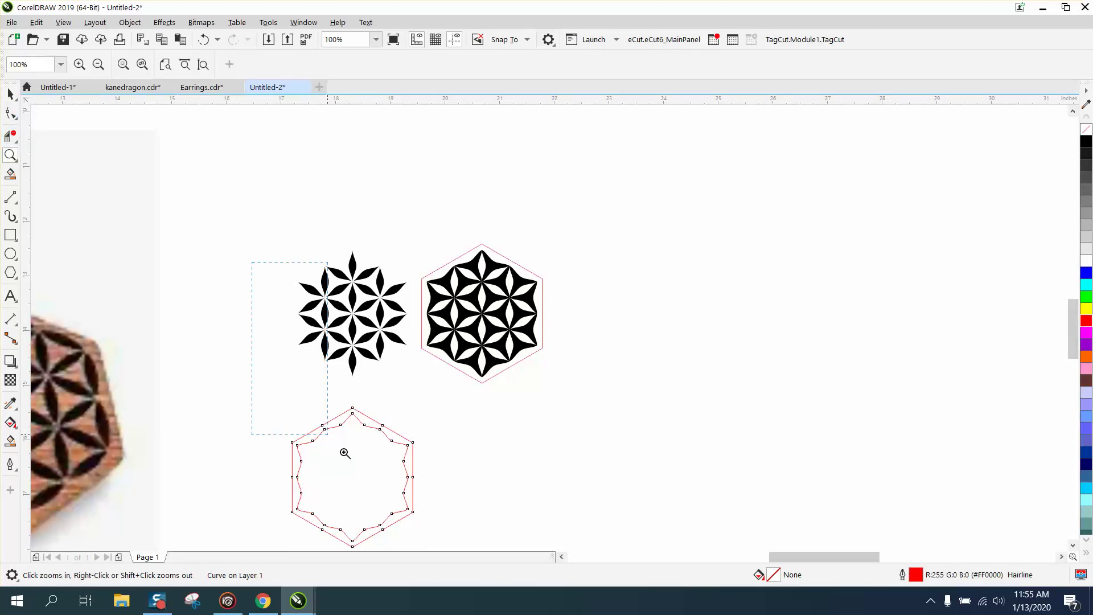
{"action": "left_click", "coordinate": [451, 533]}
{"action": "left_click", "coordinate": [10, 440]}
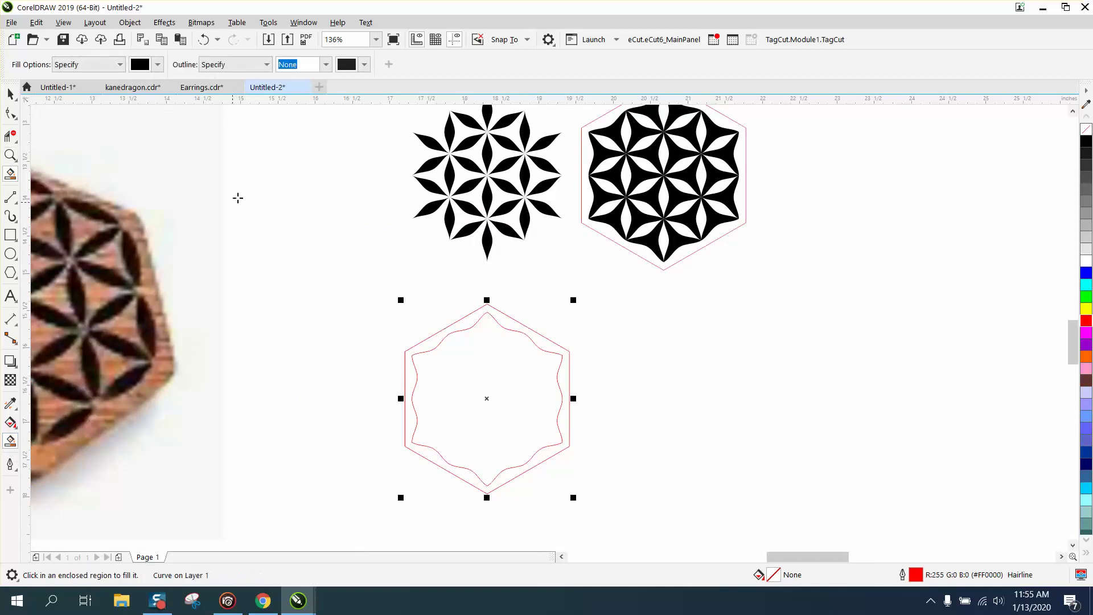
{"action": "left_click", "coordinate": [536, 339]}
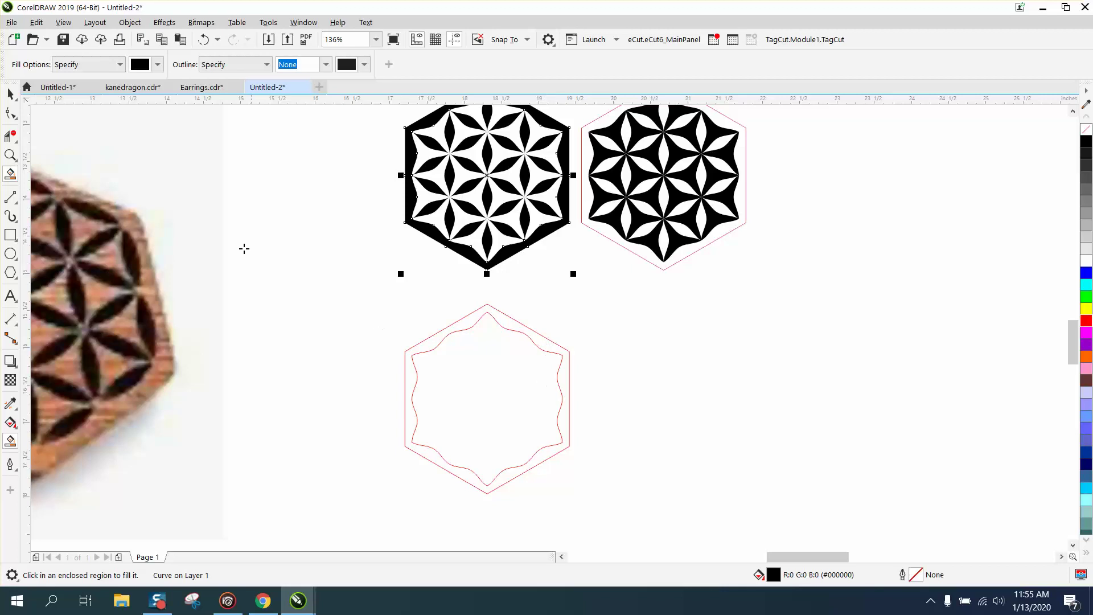
Break the lower frame's curve apart and delete its inner wavy curve, leaving a plain hexagon
{"action": "left_click", "coordinate": [11, 95]}
{"action": "left_click", "coordinate": [475, 323]}
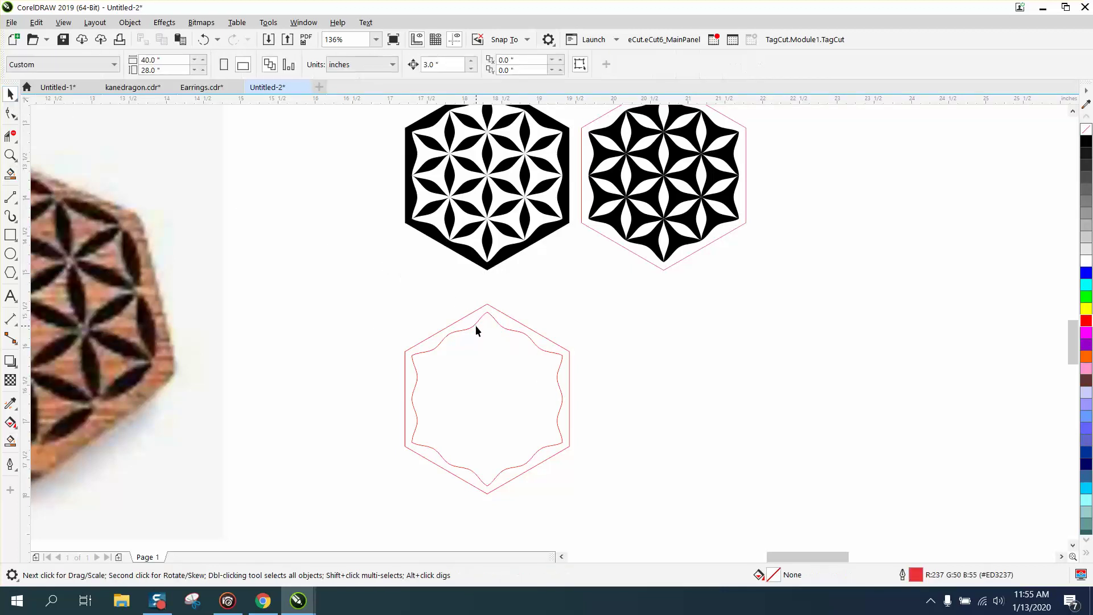
{"action": "left_click", "coordinate": [476, 325]}
{"action": "key", "text": "Delete"}
{"action": "left_click", "coordinate": [204, 41]}
{"action": "left_click", "coordinate": [130, 23]}
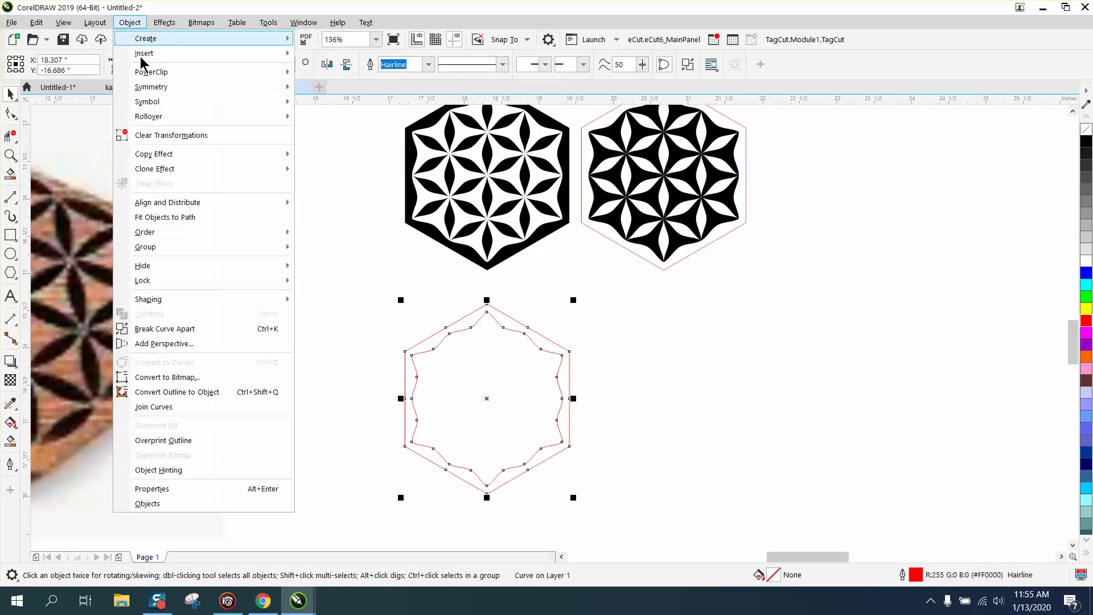
{"action": "left_click", "coordinate": [173, 323]}
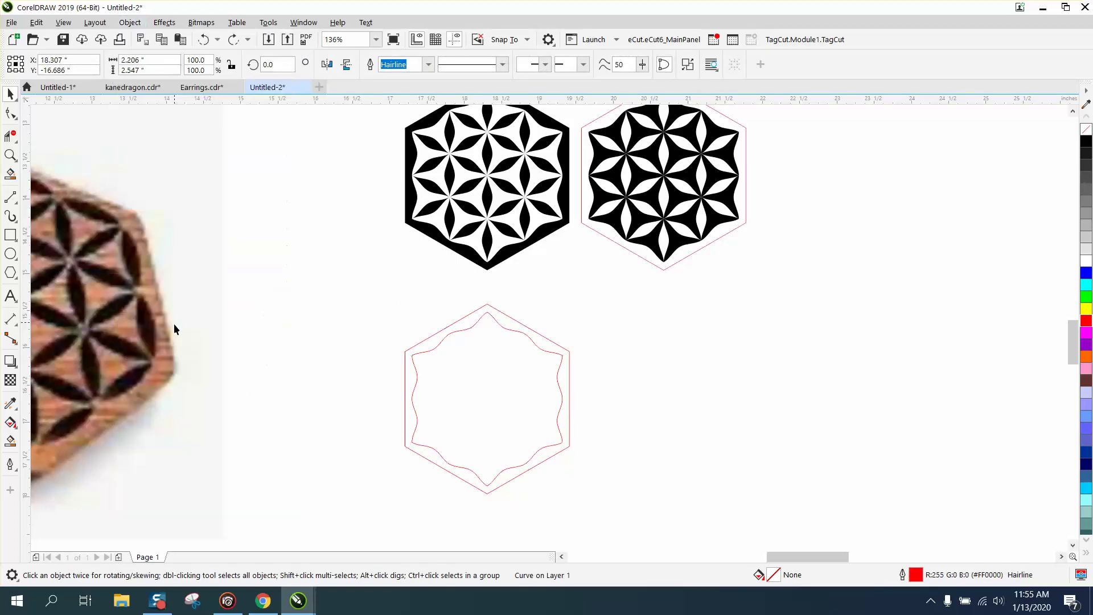
{"action": "left_click", "coordinate": [465, 329]}
{"action": "key", "text": "Delete"}
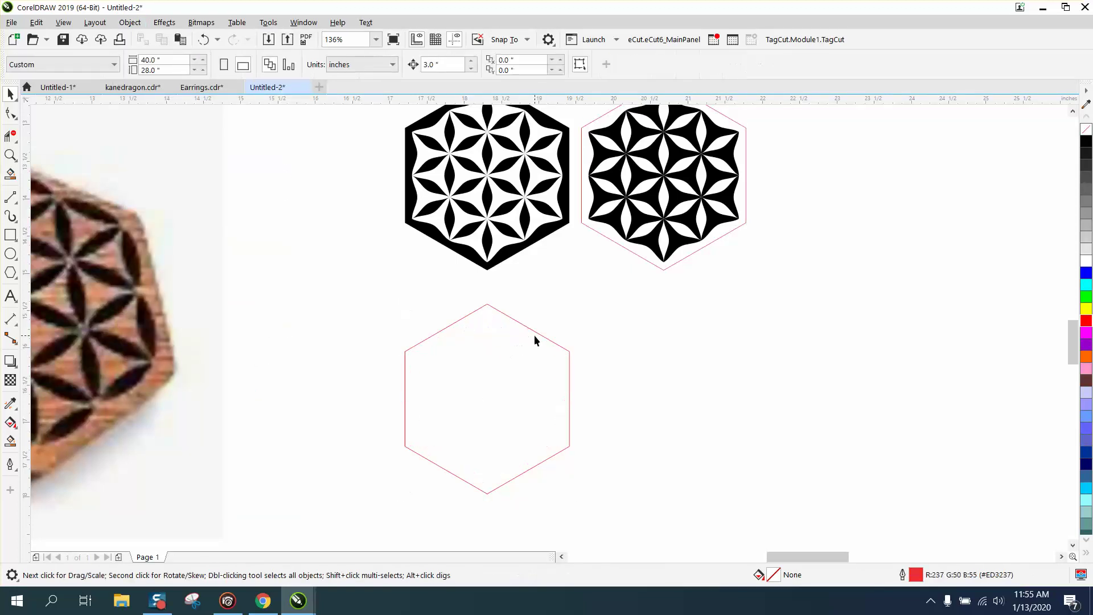
Move the red hexagon up onto the left pattern and zoom to frame both designs
{"action": "left_click", "coordinate": [539, 334]}
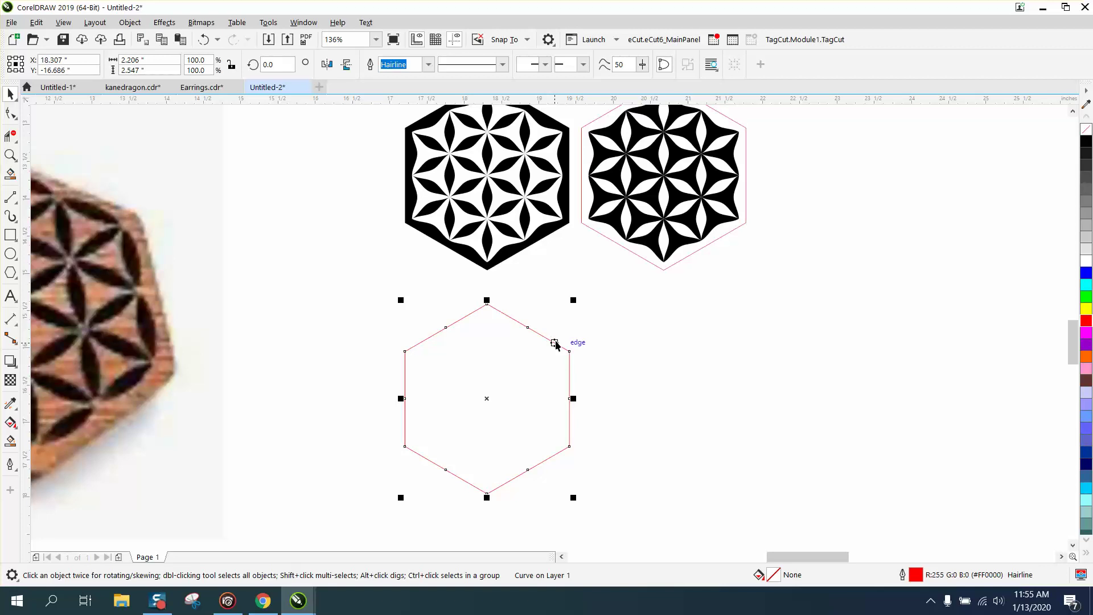
{"action": "scroll", "coordinate": [540, 365], "scroll_direction": "down", "scroll_amount": 3}
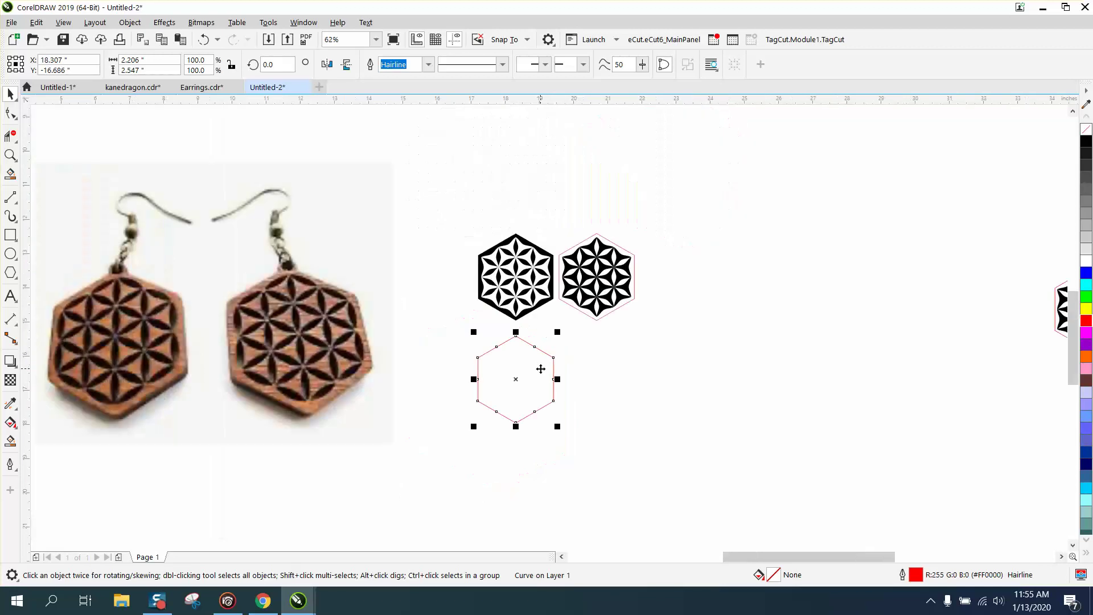
{"action": "left_click_drag", "start_coordinate": [540, 369], "coordinate": [540, 266]}
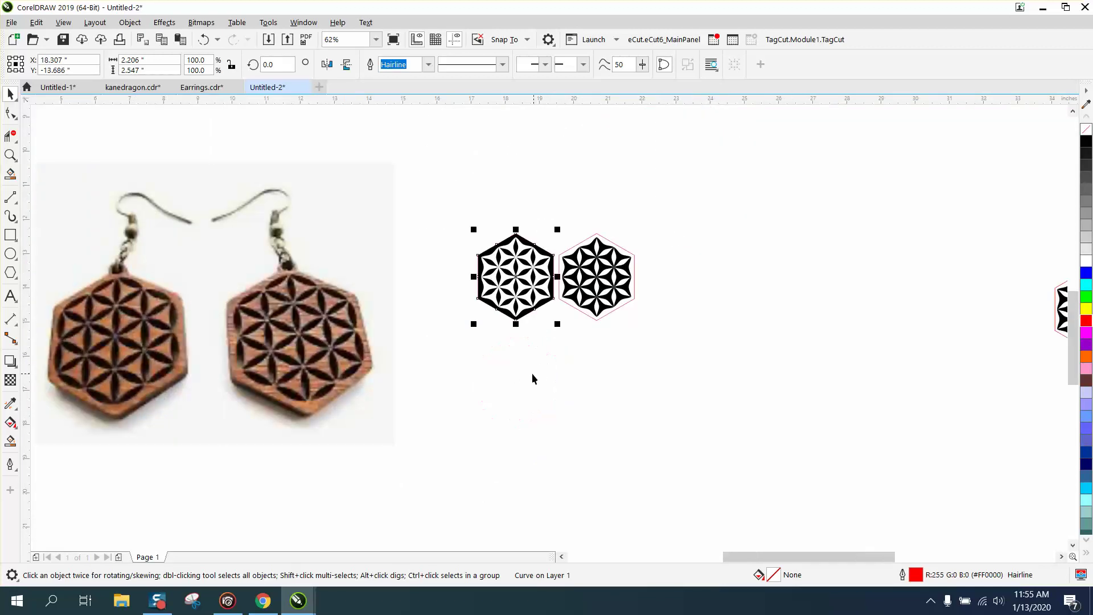
{"action": "left_click", "coordinate": [10, 155]}
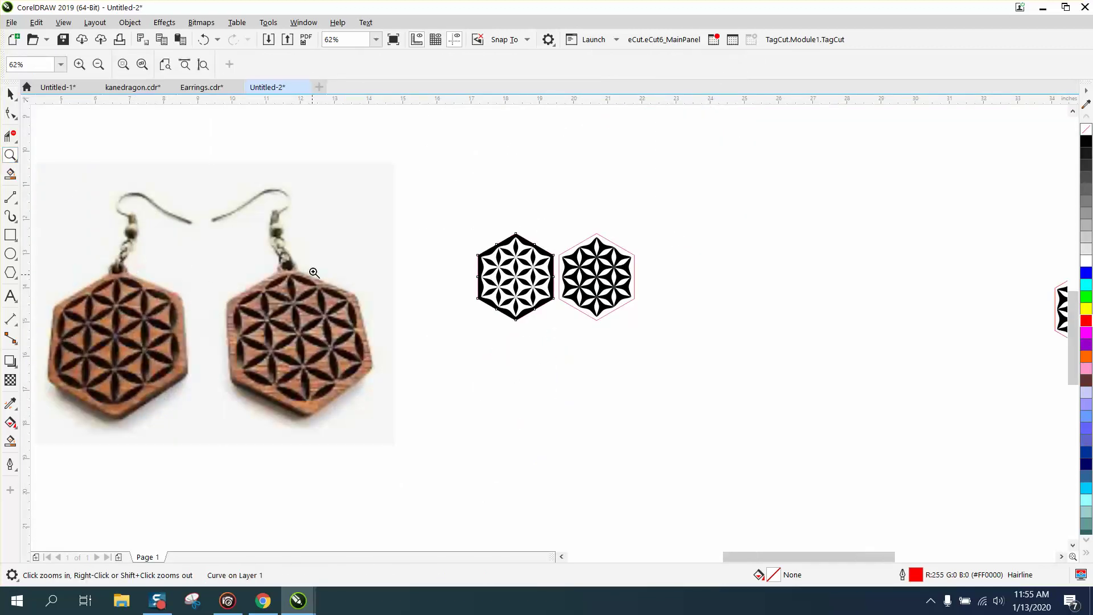
{"action": "left_click", "coordinate": [335, 289]}
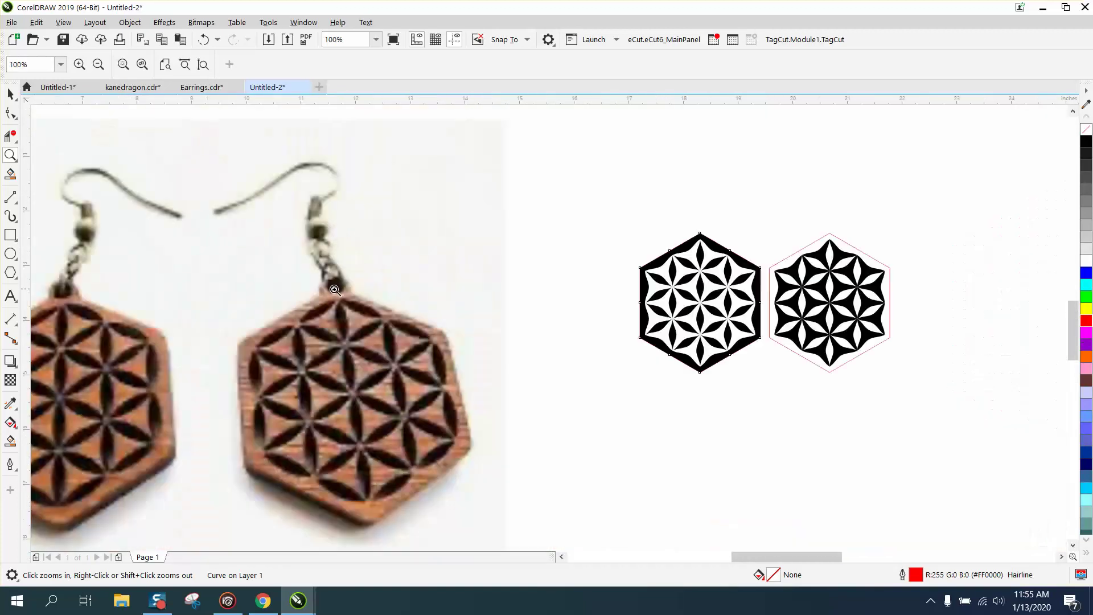
{"action": "left_click_drag", "start_coordinate": [634, 242], "coordinate": [961, 370]}
{"action": "scroll", "coordinate": [626, 218], "scroll_direction": "down", "scroll_amount": 2}
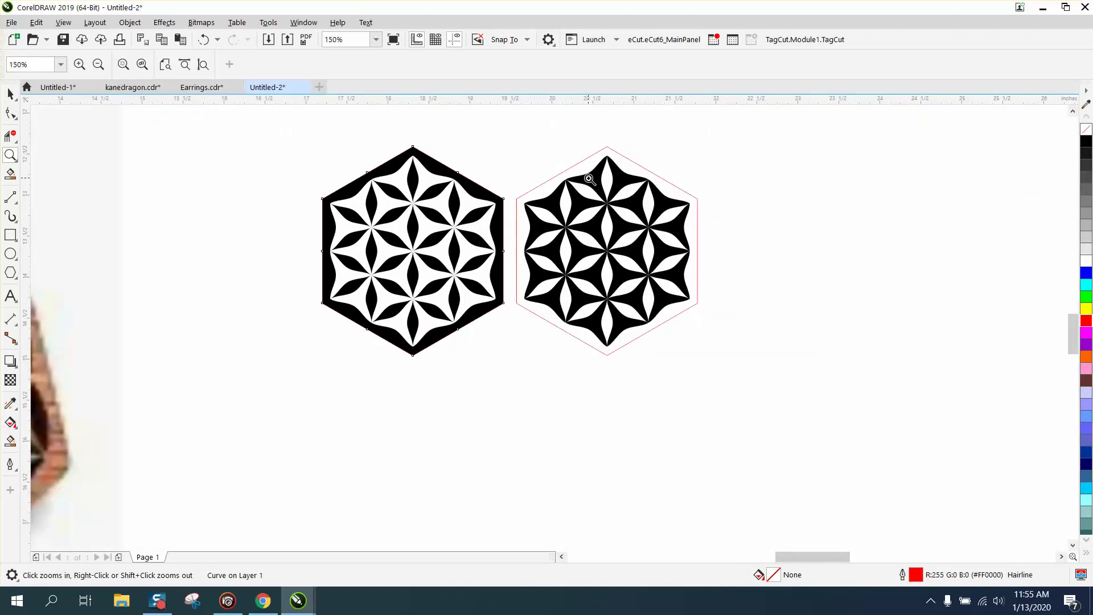